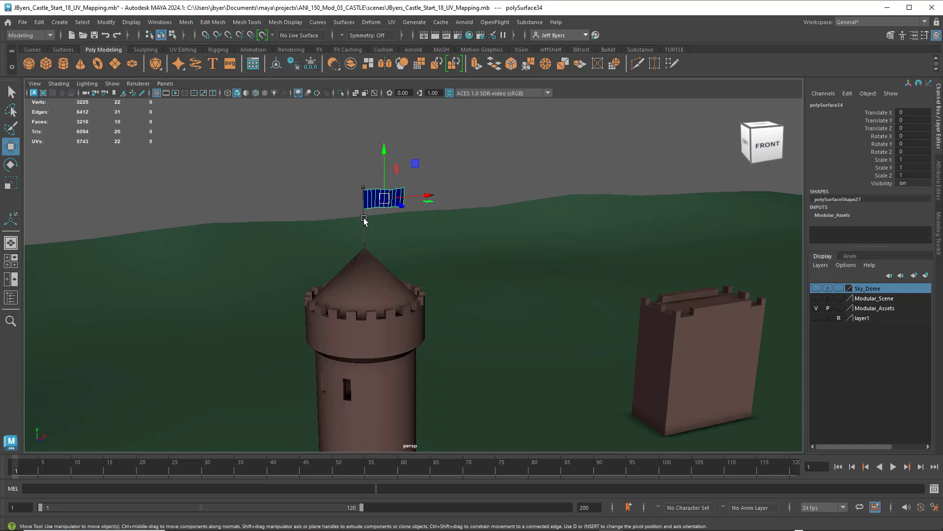
Inspect the separate flagpole, ball and flag meshes on the cone-roofed tower and the large round tower
{"action": "left_click", "coordinate": [363, 229]}
{"action": "key", "text": "f"}
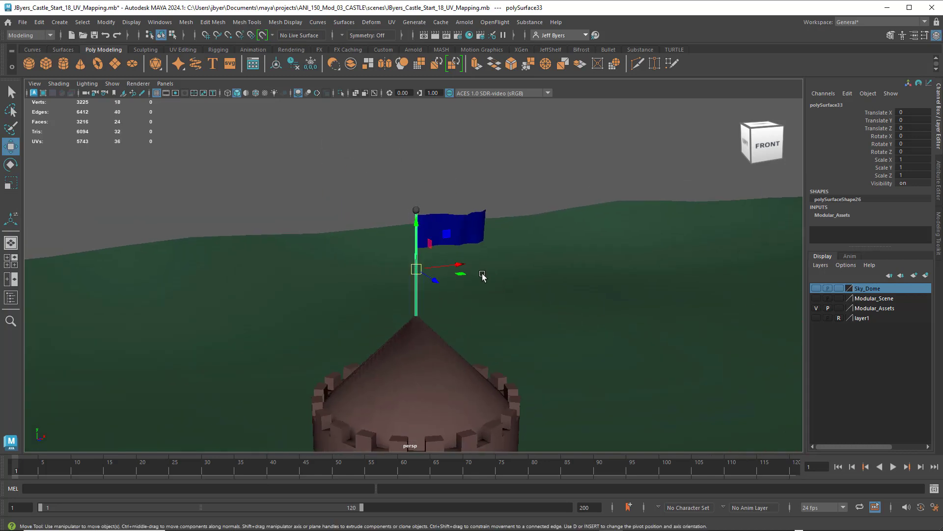
{"action": "middle_click_drag", "start_coordinate": [486, 245], "coordinate": [453, 271], "text": "alt"}
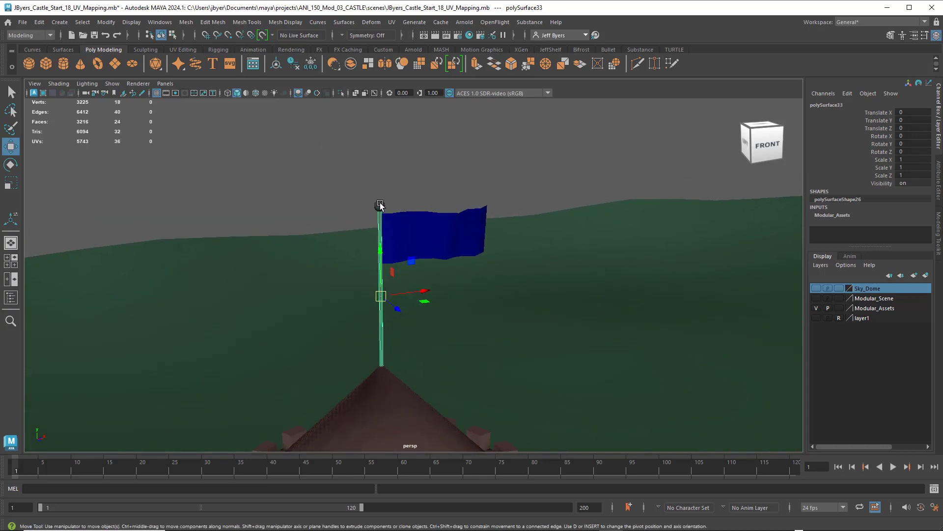
{"action": "left_click", "coordinate": [380, 206]}
{"action": "left_click_drag", "start_coordinate": [591, 257], "coordinate": [317, 204], "text": "alt"}
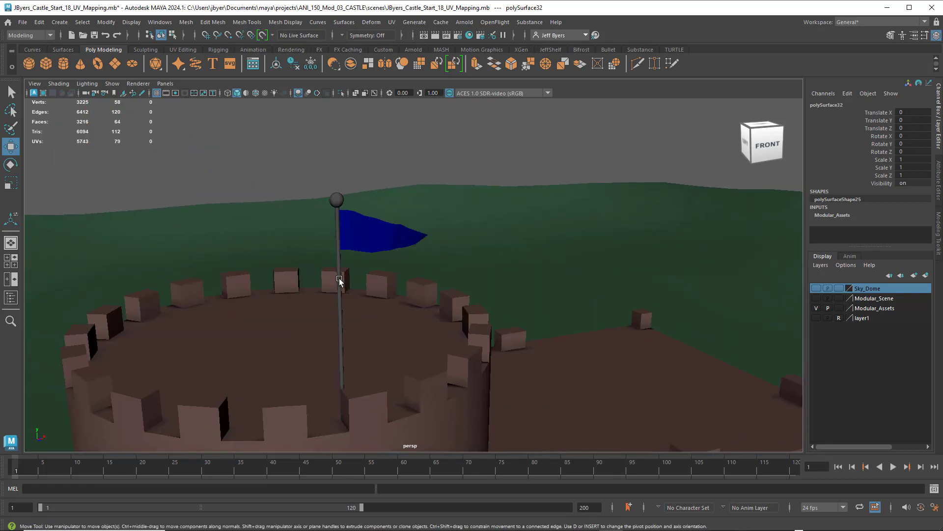
{"action": "left_click", "coordinate": [338, 236]}
{"action": "left_click", "coordinate": [369, 231]}
{"action": "left_click_drag", "start_coordinate": [369, 231], "coordinate": [300, 218], "text": "alt"}
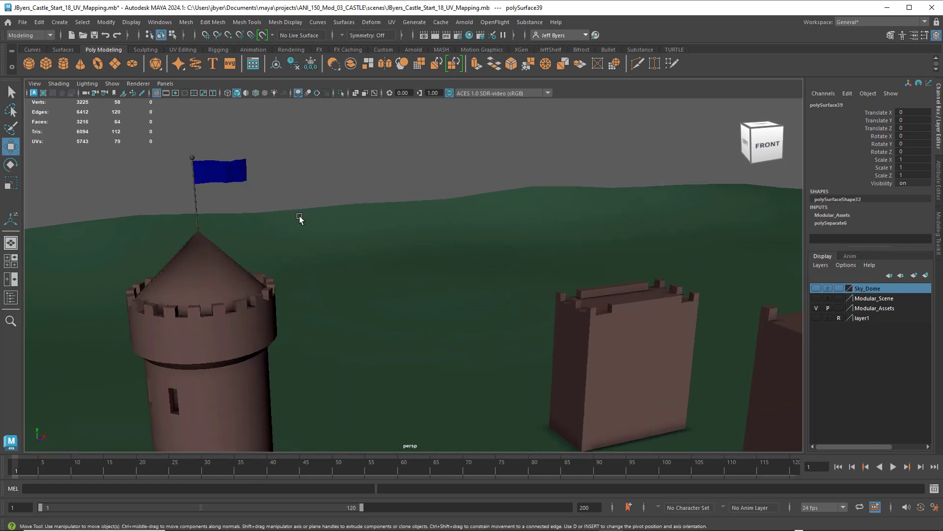
{"action": "left_click", "coordinate": [193, 203]}
{"action": "middle_click_drag", "start_coordinate": [329, 177], "coordinate": [196, 186], "text": "alt"}
{"action": "left_click", "coordinate": [650, 216]}
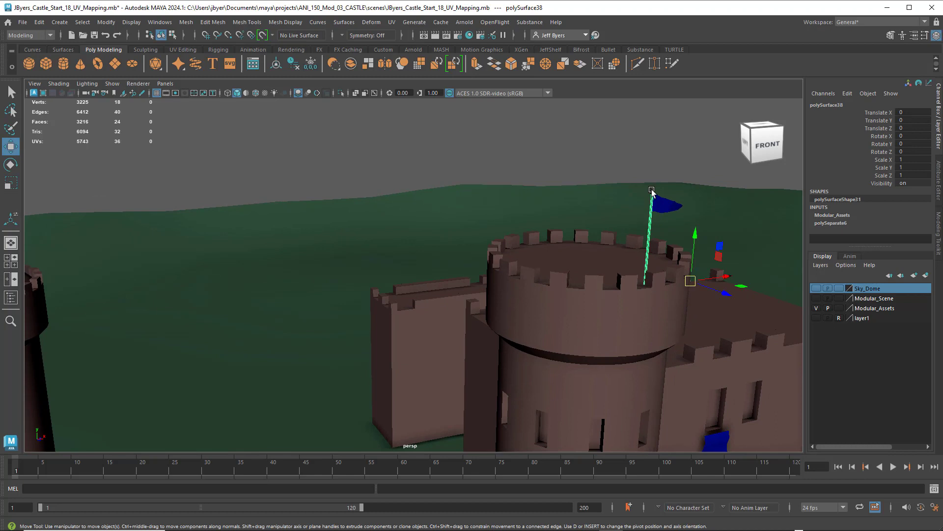
{"action": "left_click", "coordinate": [653, 191]}
Compare the flags on the two towers, ending on a close view of the cone-roofed tower's flagpole
{"action": "middle_click_drag", "start_coordinate": [353, 218], "coordinate": [506, 221], "text": "alt"}
{"action": "scroll", "coordinate": [437, 226], "scroll_direction": "up", "scroll_amount": 3}
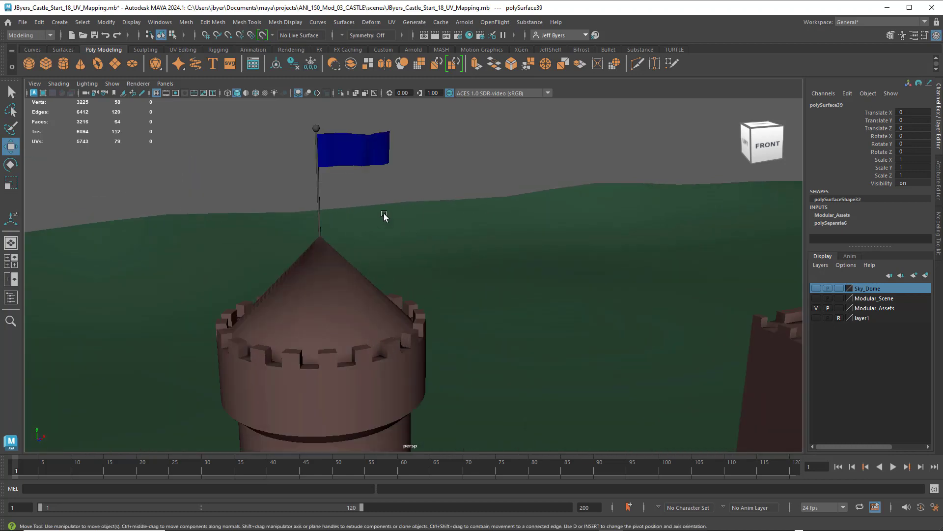
{"action": "middle_click_drag", "start_coordinate": [407, 228], "coordinate": [434, 254], "text": "alt"}
{"action": "middle_click_drag", "start_coordinate": [549, 260], "coordinate": [270, 223], "text": "alt"}
{"action": "middle_click_drag", "start_coordinate": [737, 258], "coordinate": [337, 217], "text": "alt"}
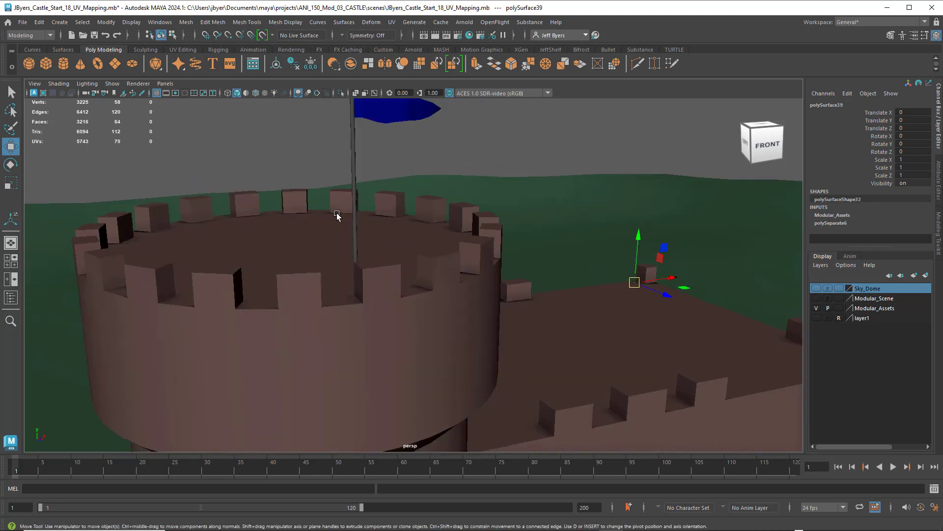
{"action": "middle_click_drag", "start_coordinate": [426, 214], "coordinate": [737, 231], "text": "alt"}
{"action": "middle_click_drag", "start_coordinate": [248, 195], "coordinate": [387, 210], "text": "alt"}
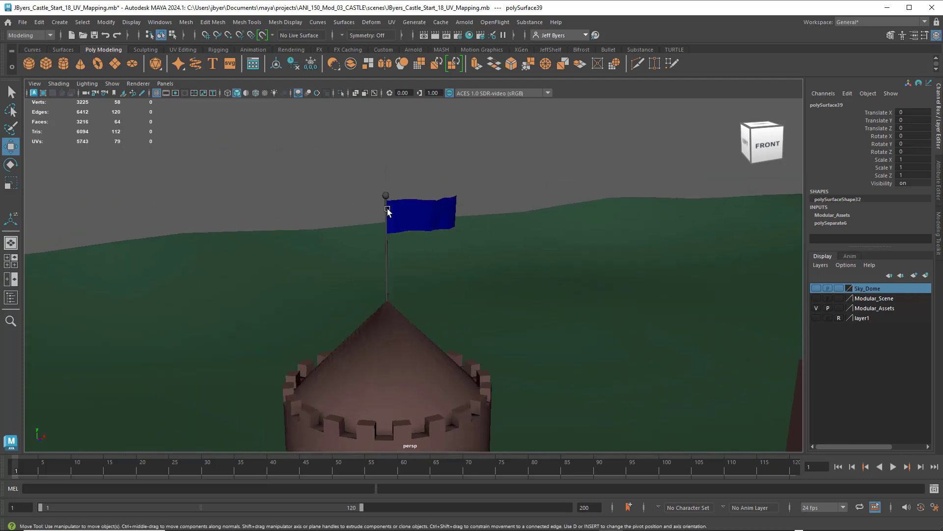
{"action": "scroll", "coordinate": [532, 266], "scroll_direction": "down", "scroll_amount": 5}
{"action": "middle_click_drag", "start_coordinate": [522, 264], "coordinate": [443, 207], "text": "alt"}
{"action": "middle_click_drag", "start_coordinate": [321, 223], "coordinate": [414, 218], "text": "alt"}
{"action": "scroll", "coordinate": [413, 217], "scroll_direction": "up", "scroll_amount": 6}
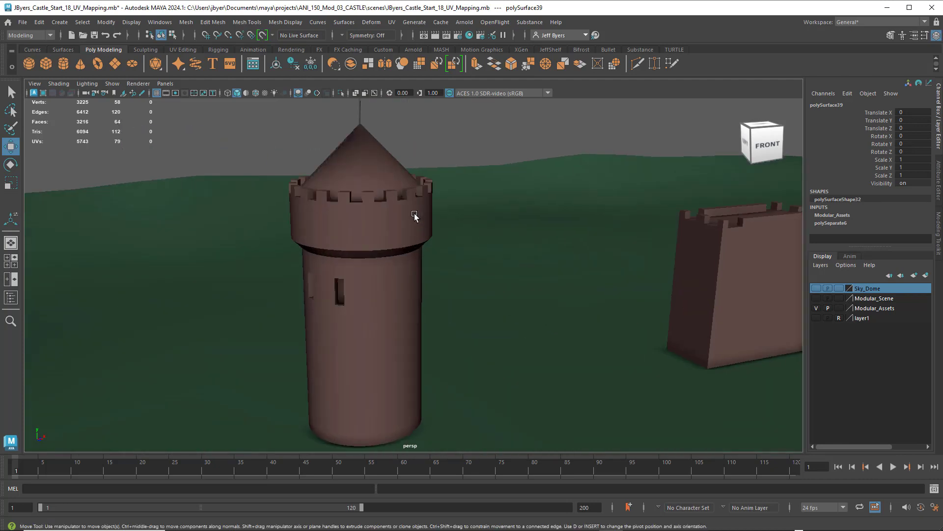
{"action": "middle_click_drag", "start_coordinate": [404, 185], "coordinate": [436, 219], "text": "alt"}
{"action": "scroll", "coordinate": [404, 274], "scroll_direction": "up", "scroll_amount": 4}
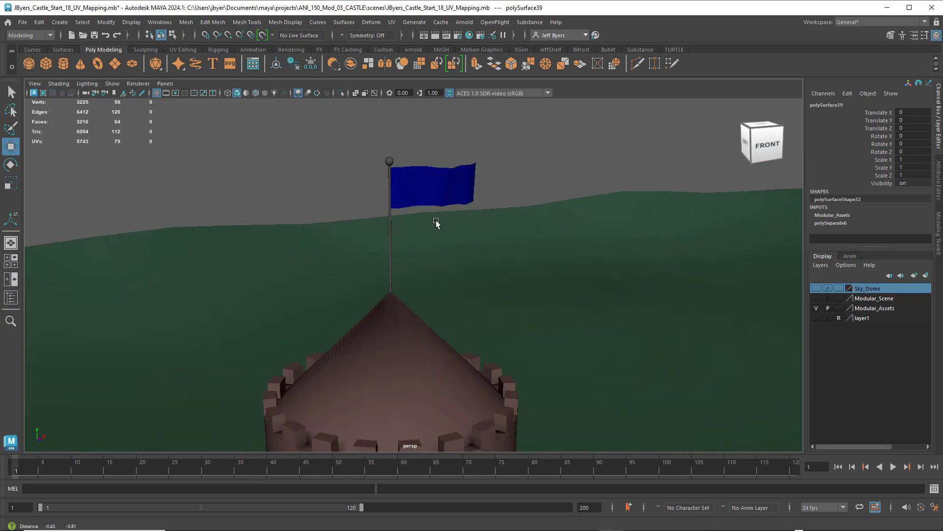
Apply a cylindrical UV projection to the cone-roofed tower's flagpole, inserting the projection before deformers
{"action": "left_click", "coordinate": [392, 243]}
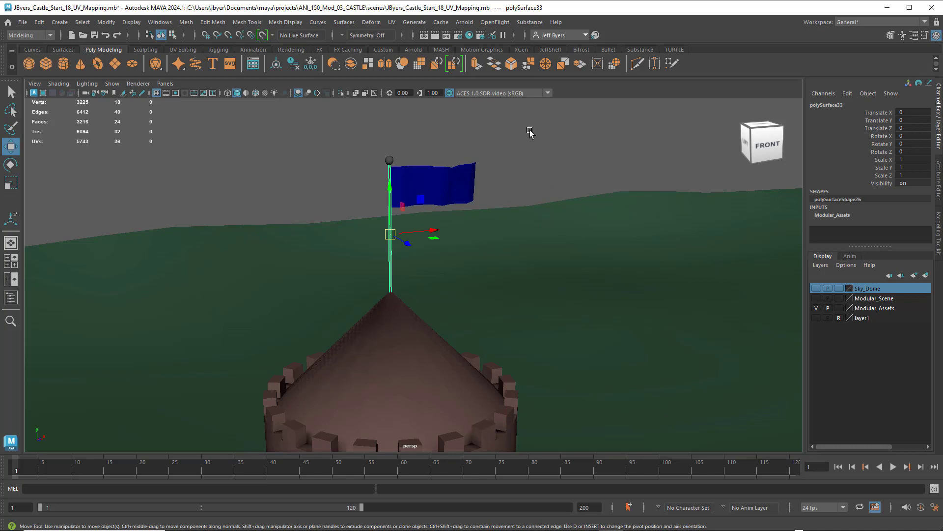
{"action": "left_click", "coordinate": [393, 22]}
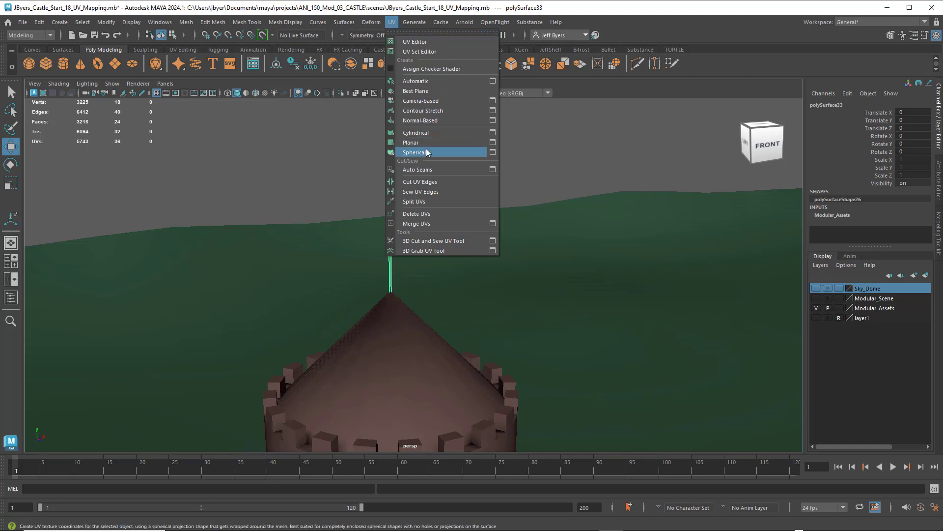
{"action": "left_click", "coordinate": [492, 133]}
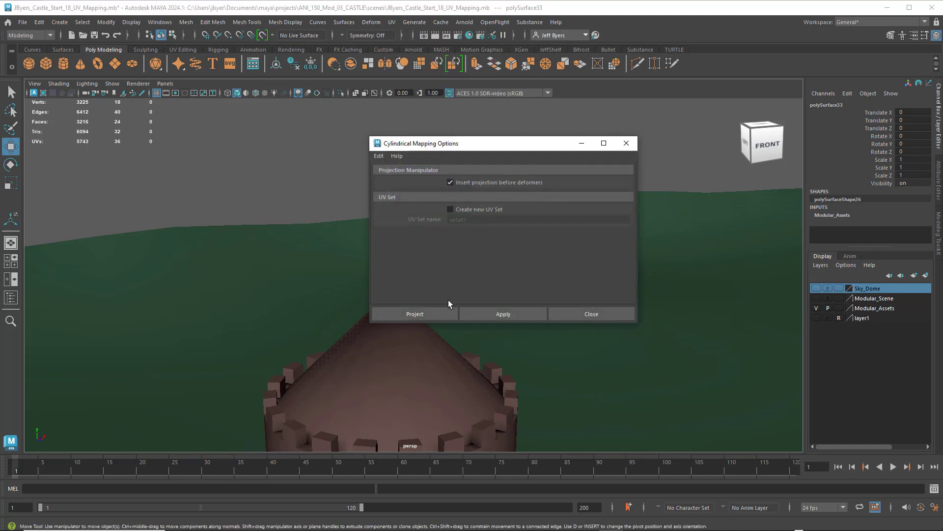
{"action": "left_click", "coordinate": [442, 314]}
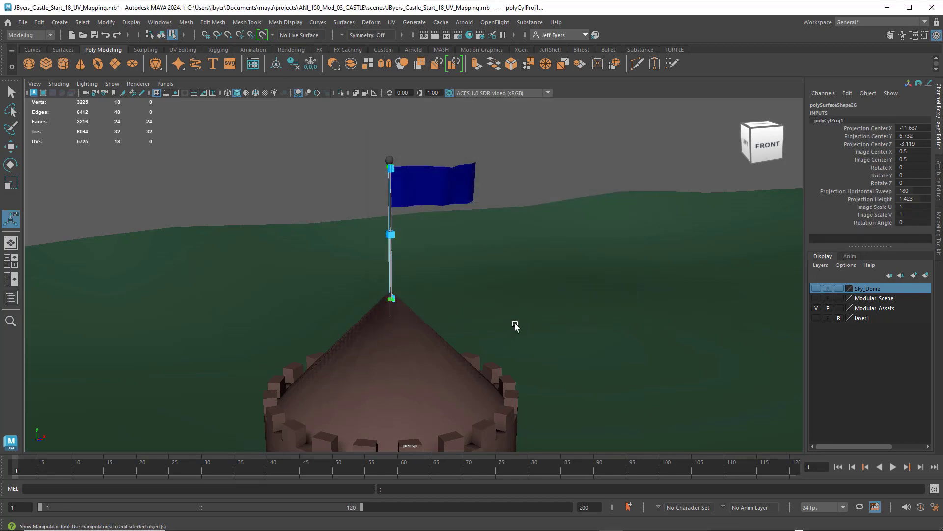
Show the flagpole's UVs in the UV Editor and scale its whole shell down uniformly to fit inside the 0–1 tile
{"action": "left_click", "coordinate": [392, 23]}
{"action": "left_click", "coordinate": [414, 41]}
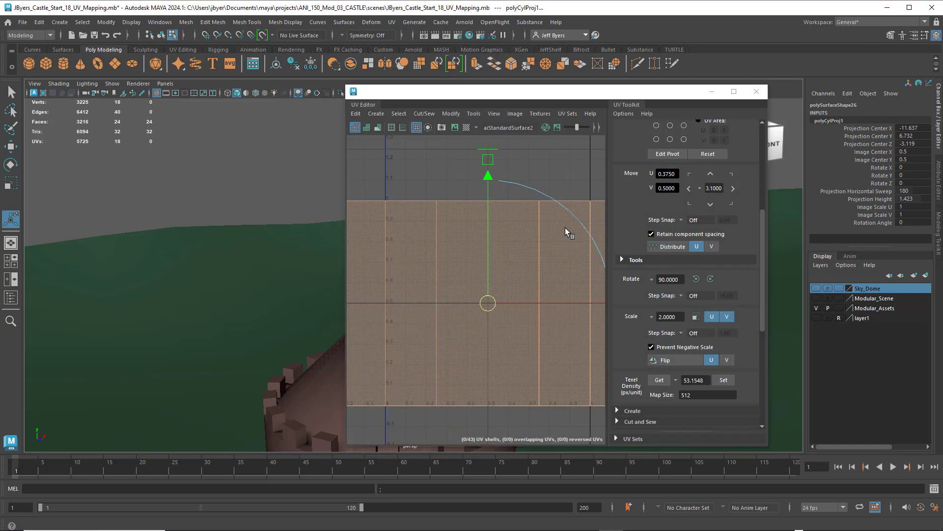
{"action": "scroll", "coordinate": [551, 285], "scroll_direction": "down", "scroll_amount": 4}
{"action": "scroll", "coordinate": [548, 286], "scroll_direction": "up", "scroll_amount": 2}
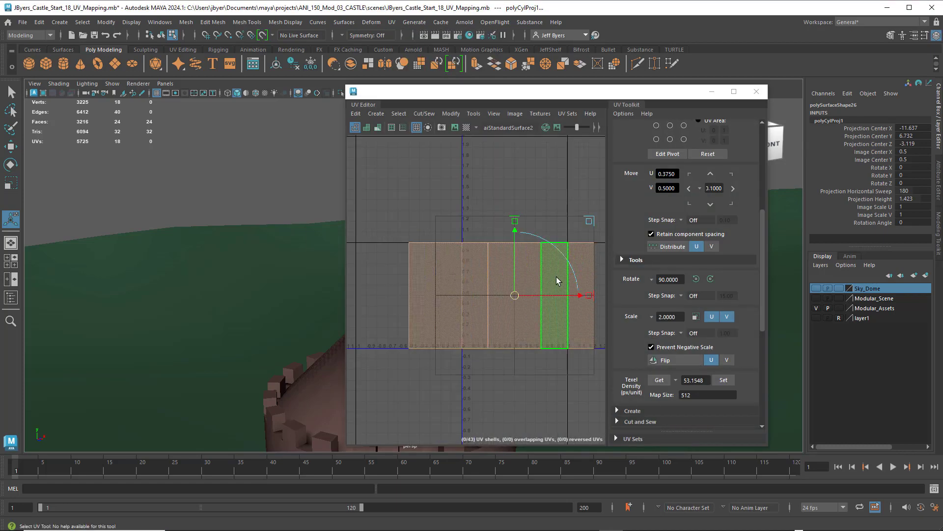
{"action": "left_click", "coordinate": [560, 274]}
{"action": "key", "text": "r"}
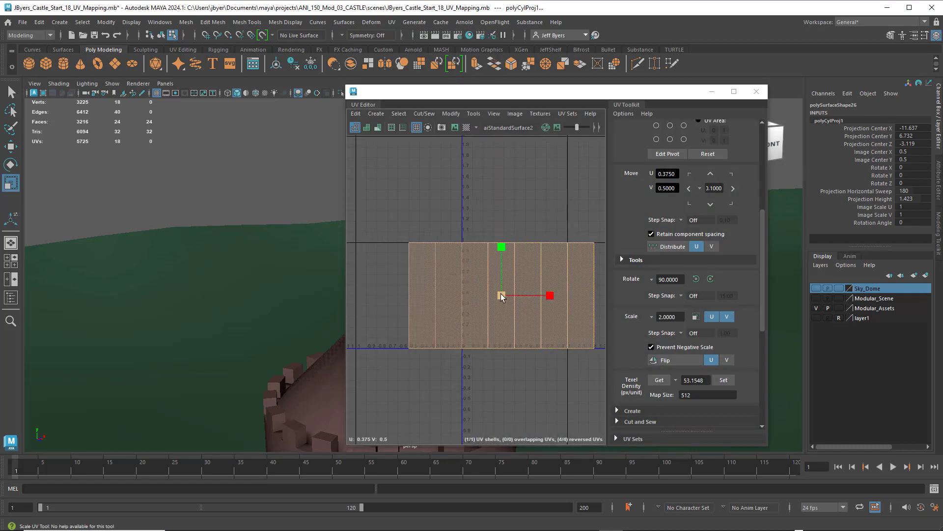
{"action": "left_click_drag", "start_coordinate": [501, 296], "coordinate": [475, 296]}
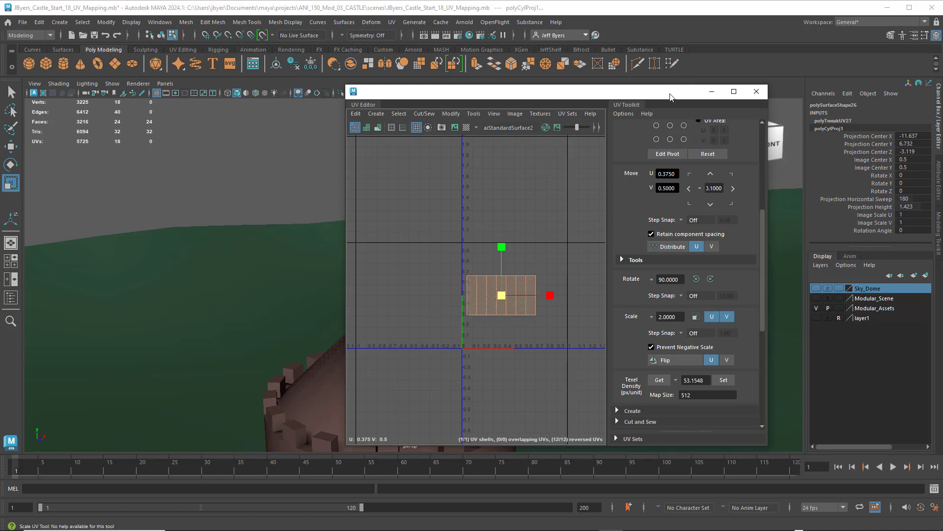
Move the UV Editor clear of the flagpole and shift the pole's UV shell to about U 0.505, V 0.273
{"action": "left_click_drag", "start_coordinate": [671, 96], "coordinate": [615, 95]}
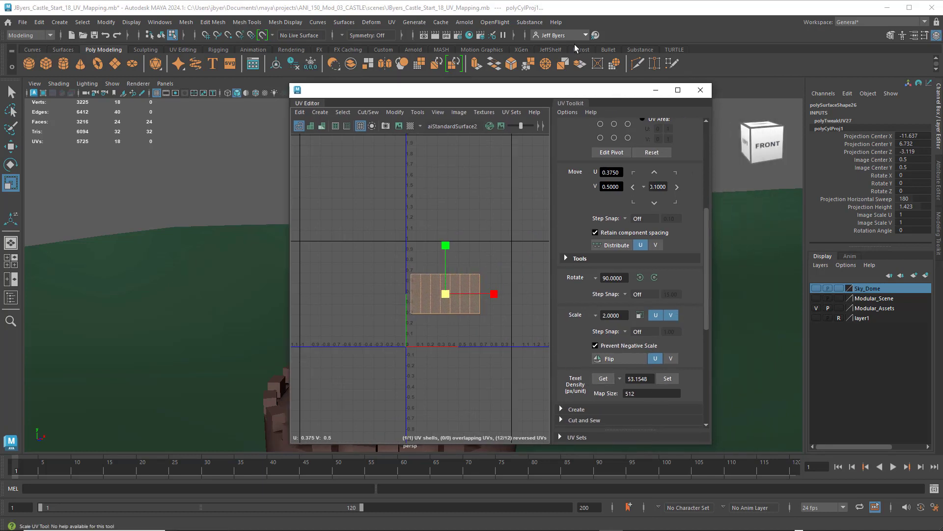
{"action": "left_click_drag", "start_coordinate": [598, 91], "coordinate": [849, 93]}
{"action": "left_click_drag", "start_coordinate": [481, 280], "coordinate": [398, 285], "text": "alt"}
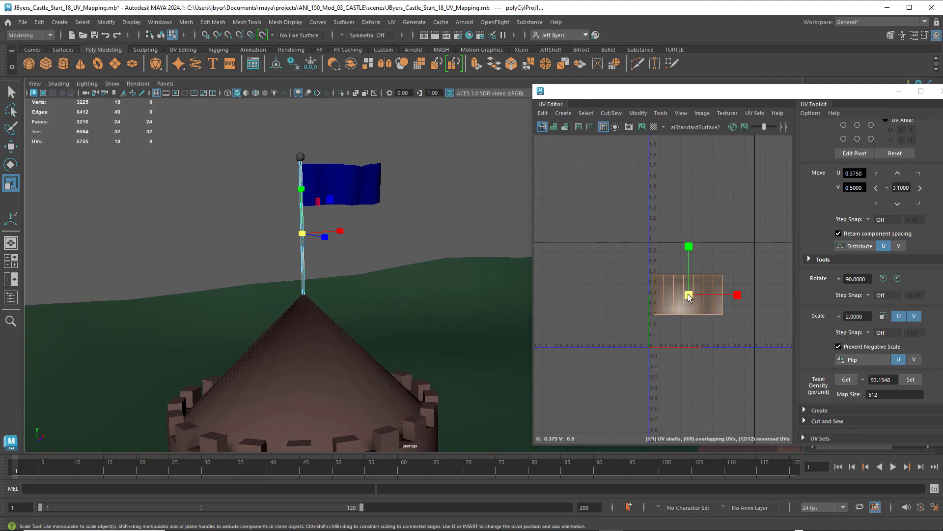
{"action": "left_click_drag", "start_coordinate": [689, 294], "coordinate": [703, 319]}
{"action": "key", "text": "q"}
{"action": "key", "text": "w"}
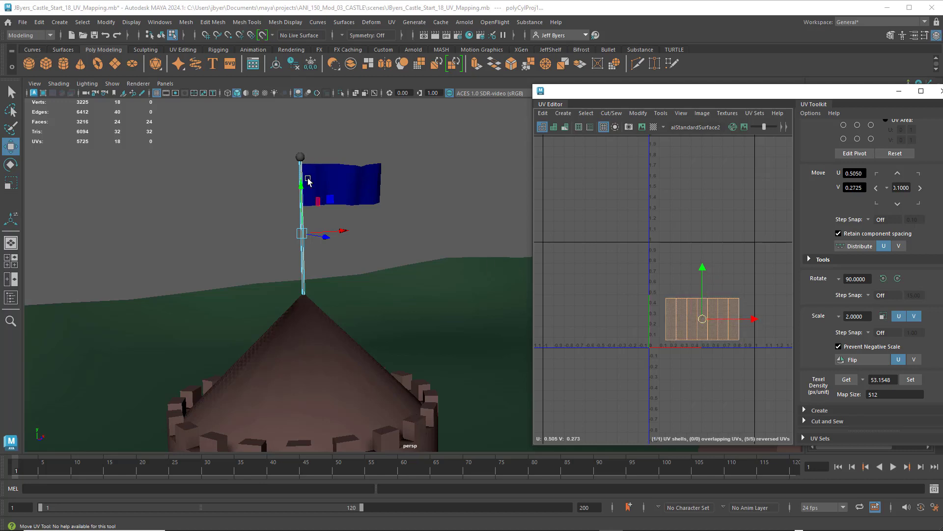
Display the UV checker texture and frame the flagpole closely to check how the pattern stretches
{"action": "scroll", "coordinate": [339, 270], "scroll_direction": "up", "scroll_amount": 4}
{"action": "right_click_drag", "start_coordinate": [347, 260], "coordinate": [320, 232], "text": "alt"}
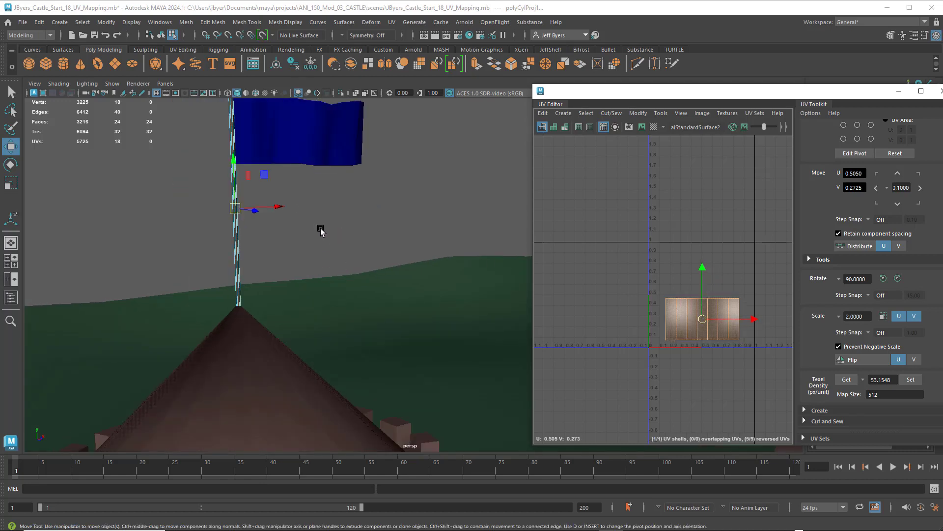
{"action": "middle_click_drag", "start_coordinate": [320, 231], "coordinate": [377, 287], "text": "alt"}
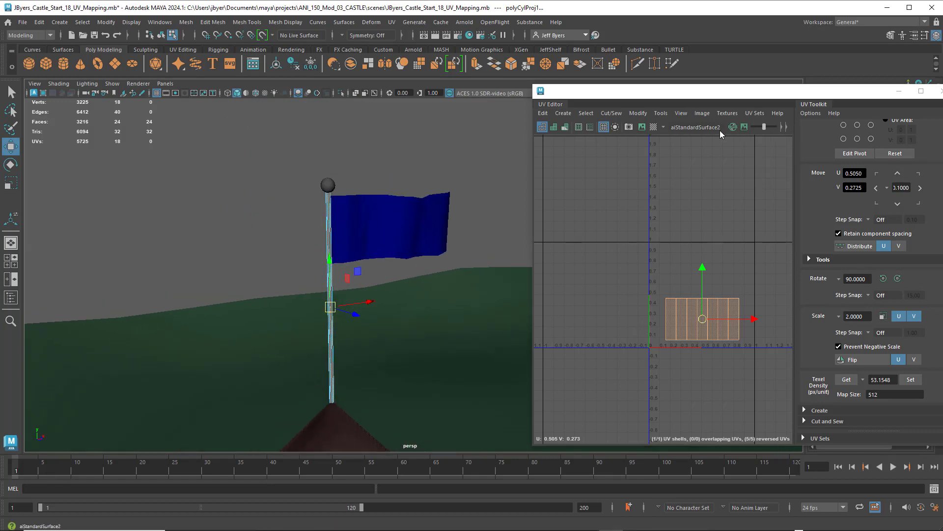
{"action": "left_click", "coordinate": [641, 127]}
{"action": "scroll", "coordinate": [334, 278], "scroll_direction": "up", "scroll_amount": 3}
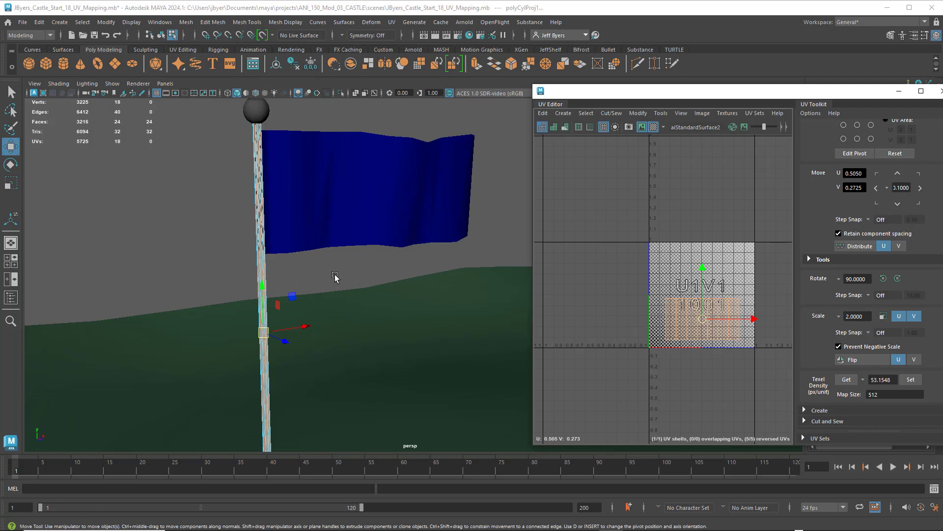
{"action": "scroll", "coordinate": [335, 276], "scroll_direction": "down", "scroll_amount": 2}
{"action": "left_click_drag", "start_coordinate": [347, 273], "coordinate": [377, 267], "text": "alt"}
{"action": "middle_click_drag", "start_coordinate": [377, 267], "coordinate": [287, 261], "text": "alt"}
{"action": "right_click_drag", "start_coordinate": [287, 261], "coordinate": [409, 281], "text": "alt"}
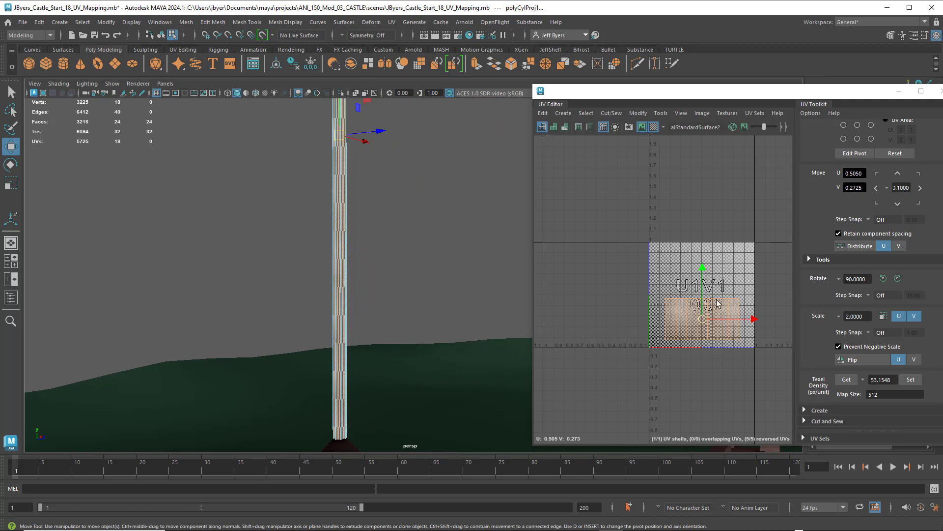
Stretch the flagpole's UV shell along V only, extending it well beyond the 0–1 tile
{"action": "key", "text": "r"}
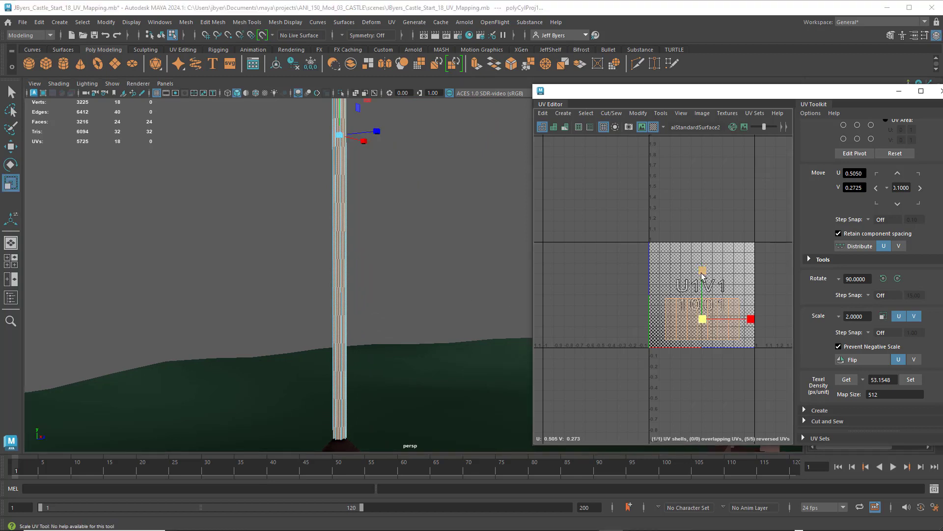
{"action": "left_click_drag", "start_coordinate": [702, 271], "coordinate": [693, 213]}
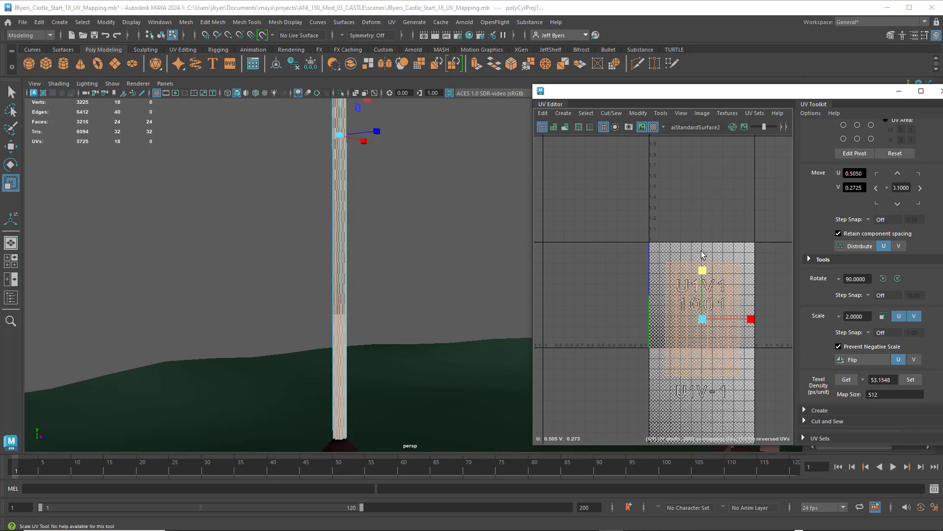
{"action": "left_click_drag", "start_coordinate": [703, 271], "coordinate": [701, 144]}
{"action": "left_click_drag", "start_coordinate": [702, 271], "coordinate": [702, 236]}
{"action": "key", "text": "f"}
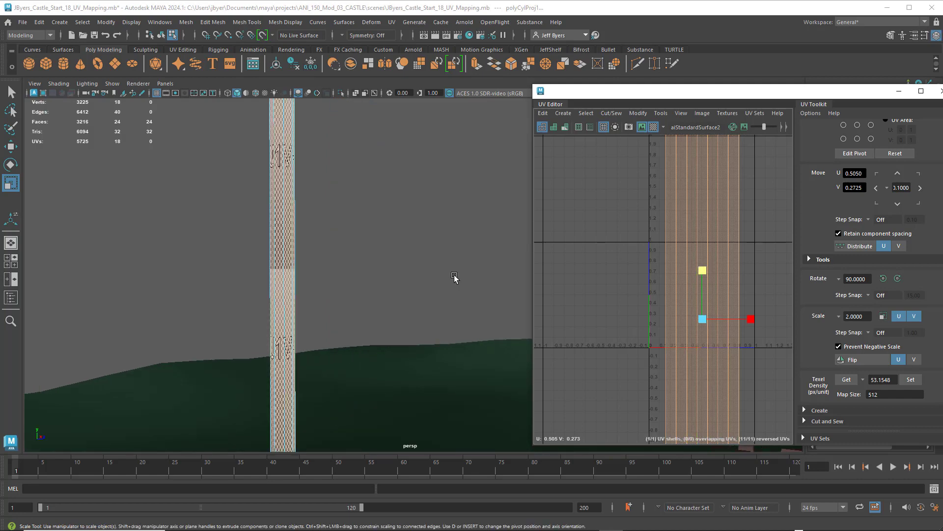
Scale the flagpole's UV shell uniformly down to a narrow strip, then enlarge it slightly to adjust the checker size
{"action": "left_click_drag", "start_coordinate": [703, 322], "coordinate": [658, 331]}
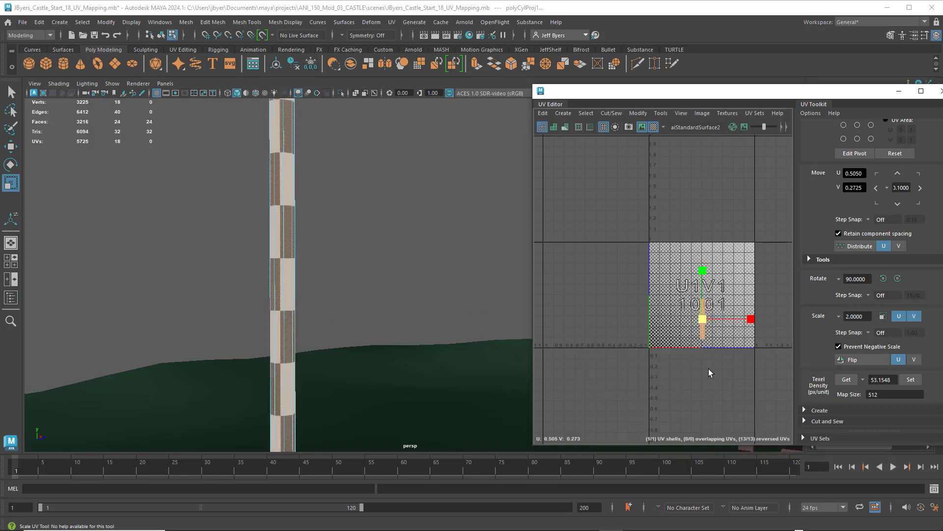
{"action": "middle_click_drag", "start_coordinate": [708, 368], "coordinate": [686, 326], "text": "alt"}
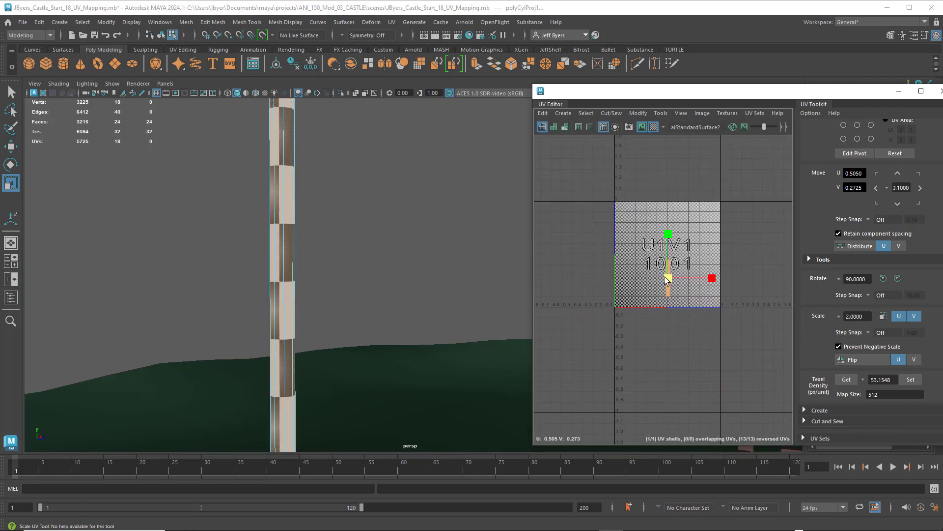
{"action": "left_click_drag", "start_coordinate": [670, 281], "coordinate": [724, 300]}
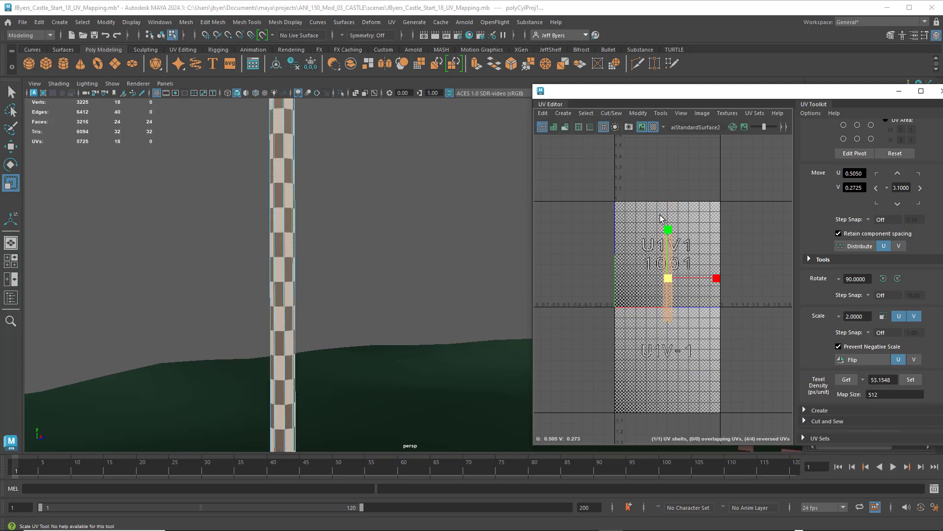
Stretch the flagpole's UV shell further along V to even out the checker squares, and scale it down uniformly
{"action": "left_click_drag", "start_coordinate": [668, 228], "coordinate": [669, 180]}
{"action": "scroll", "coordinate": [534, 235], "scroll_direction": "down", "scroll_amount": 1}
{"action": "scroll", "coordinate": [535, 234], "scroll_direction": "down", "scroll_amount": 1}
{"action": "scroll", "coordinate": [454, 262], "scroll_direction": "down", "scroll_amount": 4}
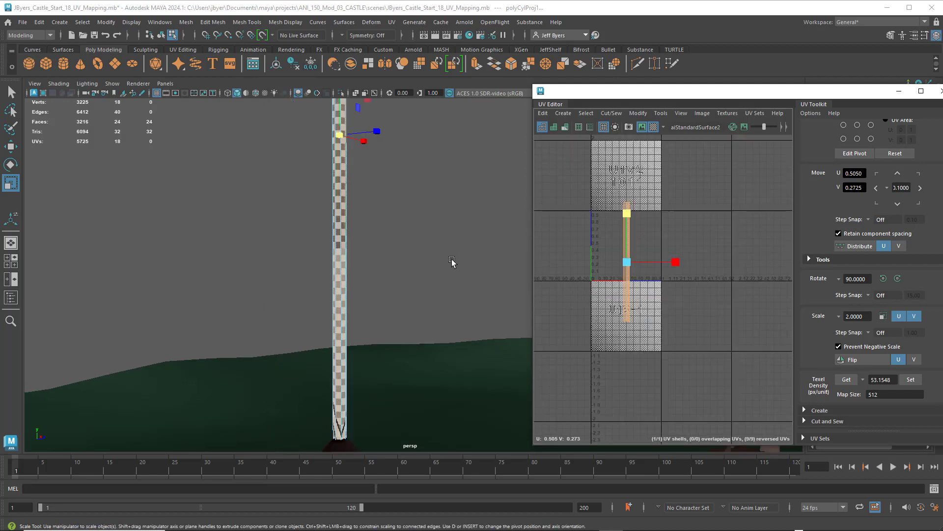
{"action": "scroll", "coordinate": [496, 271], "scroll_direction": "down", "scroll_amount": 1}
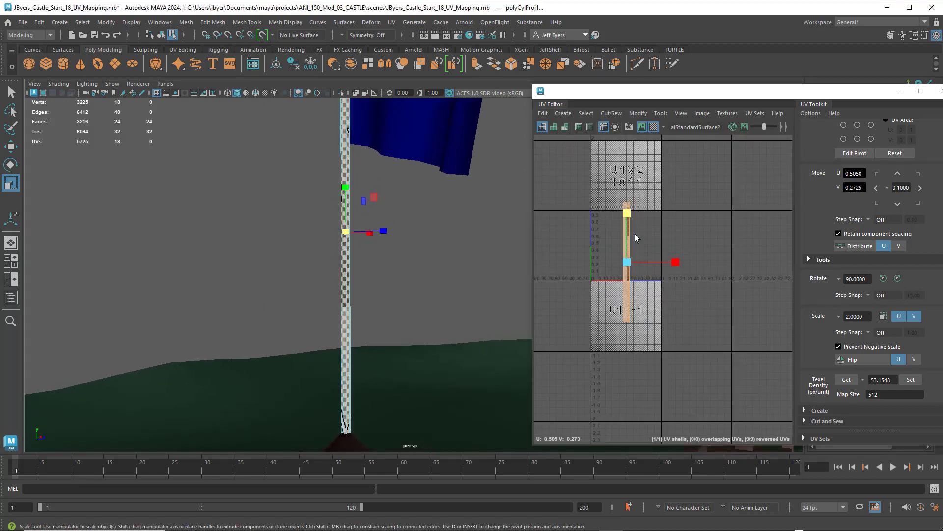
{"action": "mouse_move", "coordinate": [627, 214]}
{"action": "left_mouse_down"}
{"action": "mouse_move", "coordinate": [632, 195]}
{"action": "mouse_move", "coordinate": [631, 203]}
{"action": "left_mouse_up"}
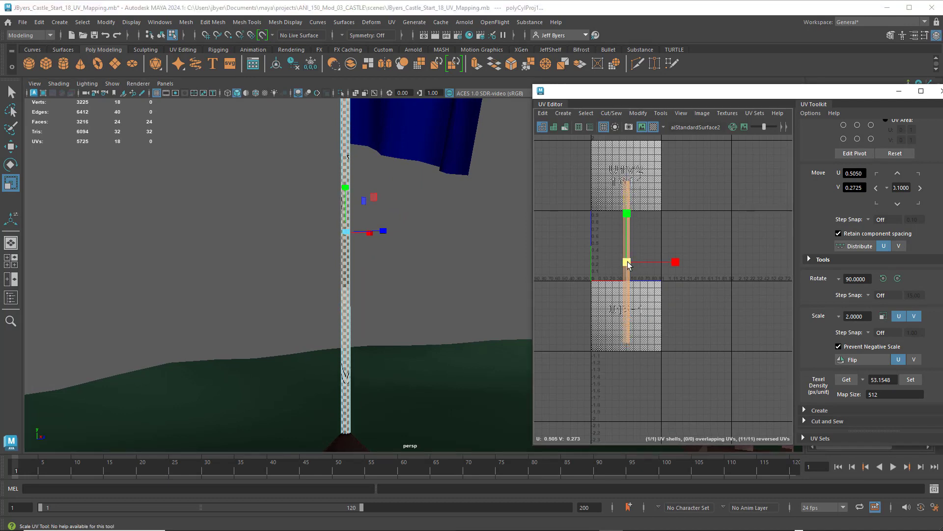
{"action": "left_click_drag", "start_coordinate": [627, 264], "coordinate": [599, 275]}
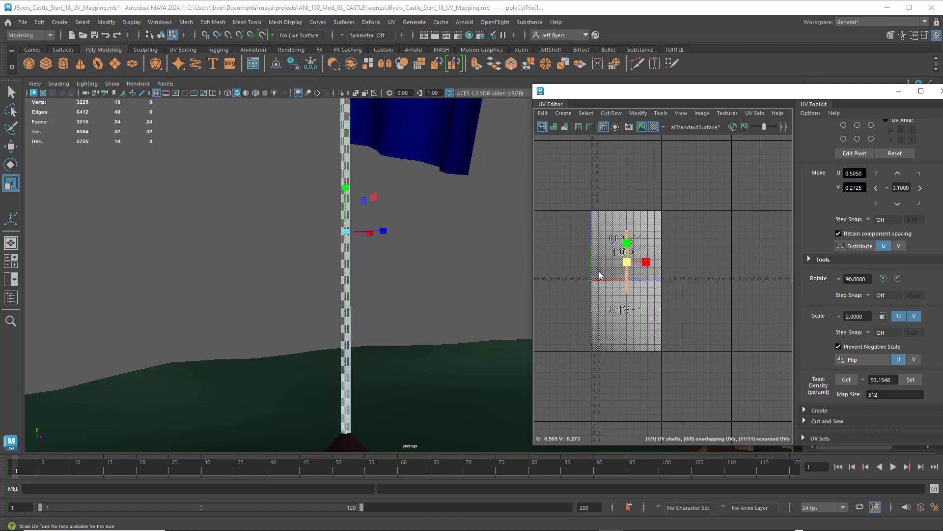
Adjust the flagpole's UV shell width along U and move it fully inside the 0–1 tile, to about U 0.148, V 0.495
{"action": "scroll", "coordinate": [662, 279], "scroll_direction": "up", "scroll_amount": 3}
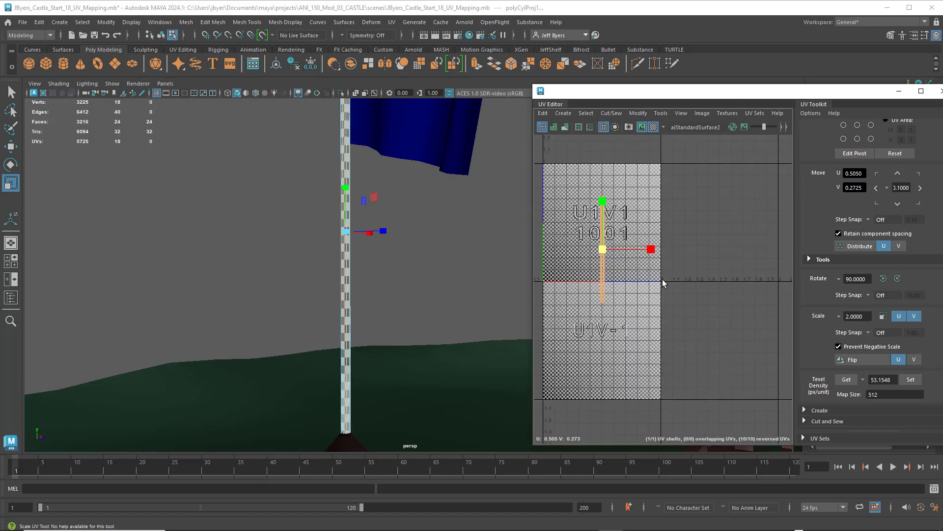
{"action": "scroll", "coordinate": [662, 279], "scroll_direction": "up", "scroll_amount": 2}
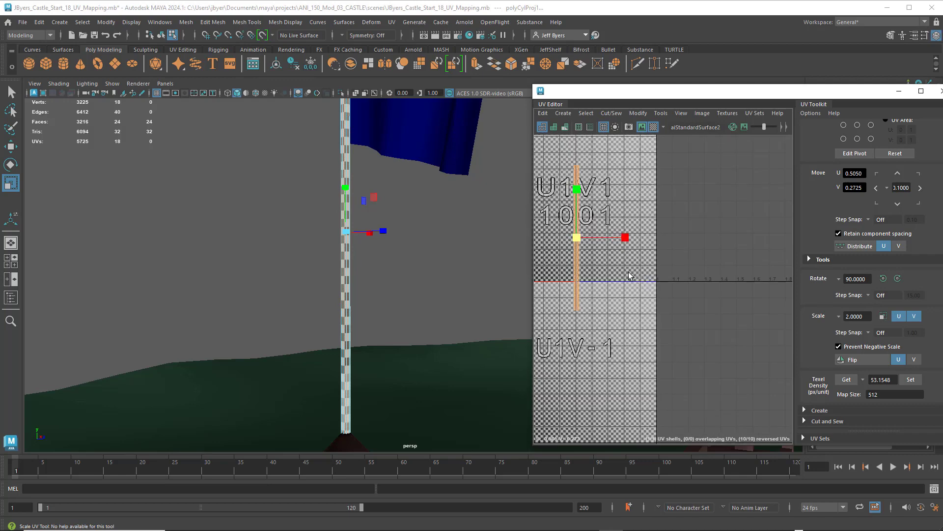
{"action": "left_click_drag", "start_coordinate": [633, 239], "coordinate": [619, 274]}
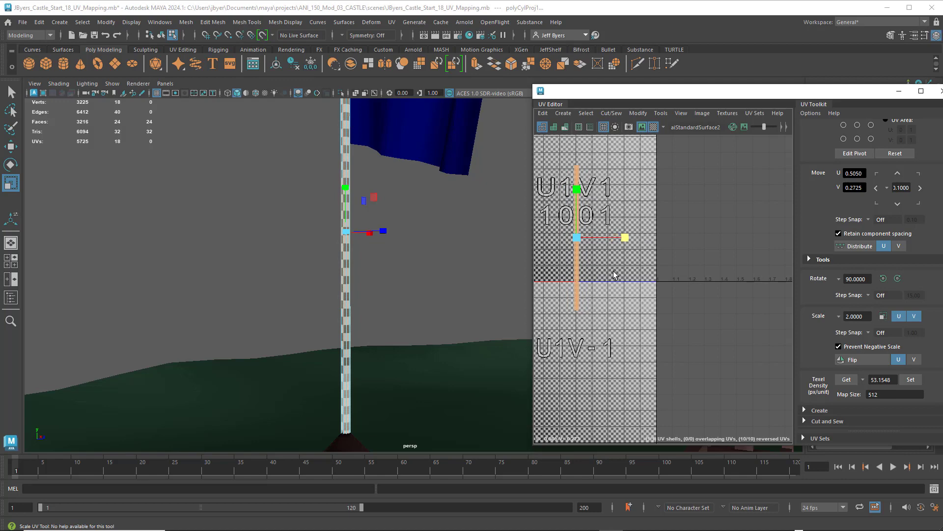
{"action": "middle_click_drag", "start_coordinate": [590, 299], "coordinate": [650, 337], "text": "alt"}
{"action": "key", "text": "w"}
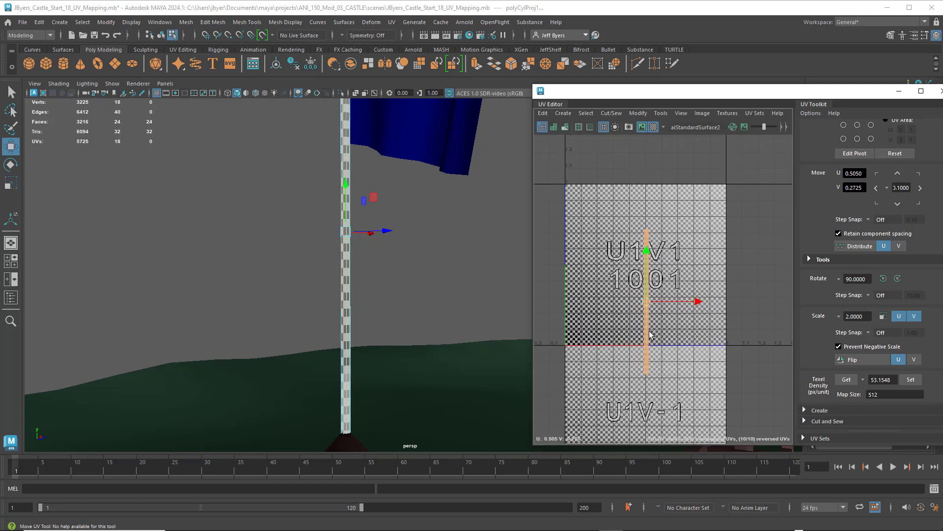
{"action": "left_click_drag", "start_coordinate": [648, 308], "coordinate": [584, 270]}
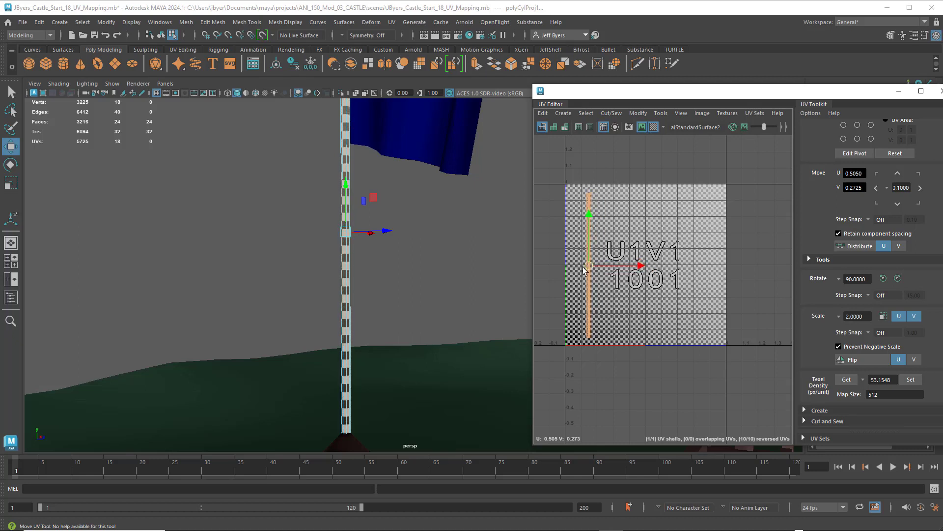
Select the ball on top of the flagpole and hide the checker texture so its UV layout is clear
{"action": "scroll", "coordinate": [391, 275], "scroll_direction": "down", "scroll_amount": 3}
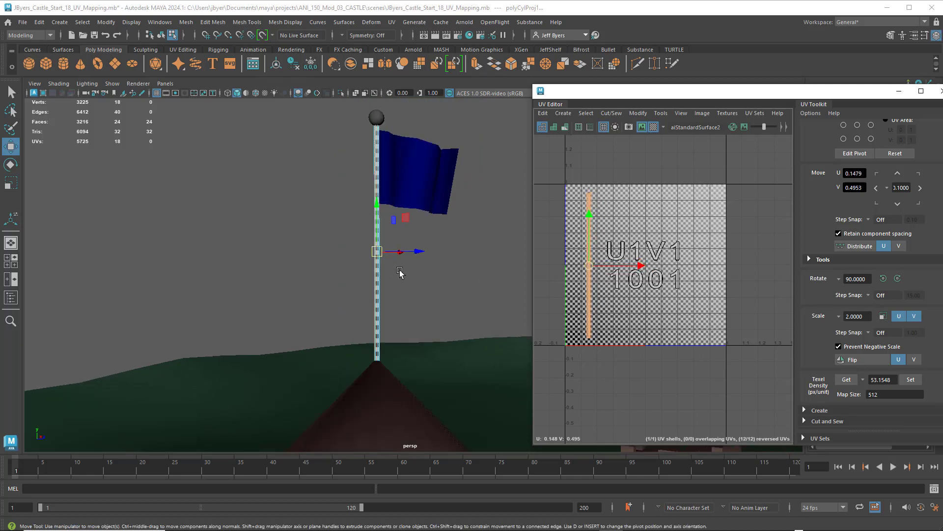
{"action": "left_click_drag", "start_coordinate": [400, 270], "coordinate": [389, 277], "text": "alt"}
{"action": "scroll", "coordinate": [390, 277], "scroll_direction": "up", "scroll_amount": 3}
{"action": "middle_click_drag", "start_coordinate": [375, 251], "coordinate": [416, 300], "text": "alt"}
{"action": "left_click", "coordinate": [356, 218]}
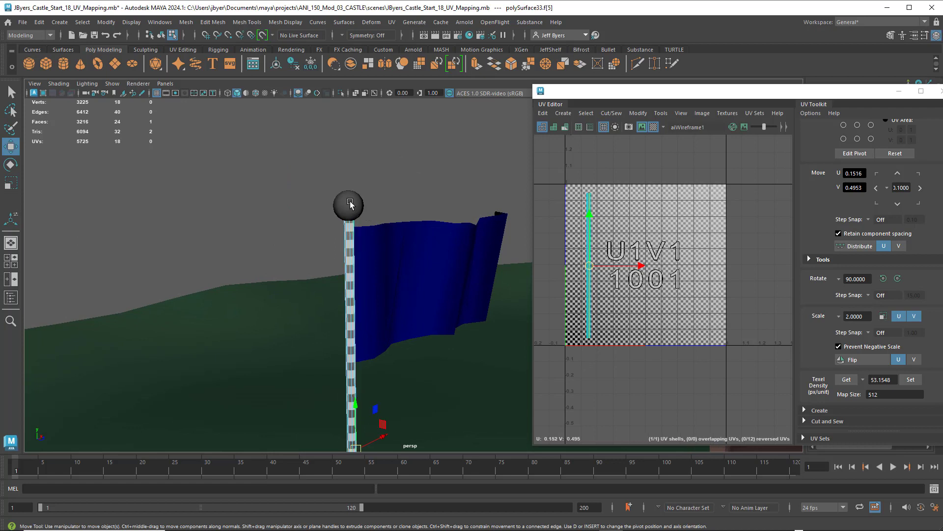
{"action": "left_click", "coordinate": [350, 204]}
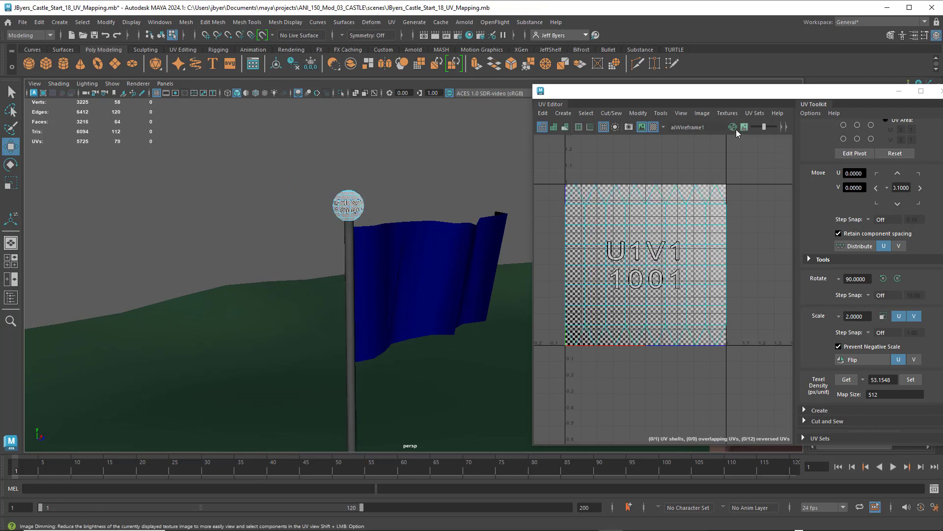
{"action": "left_click", "coordinate": [654, 127]}
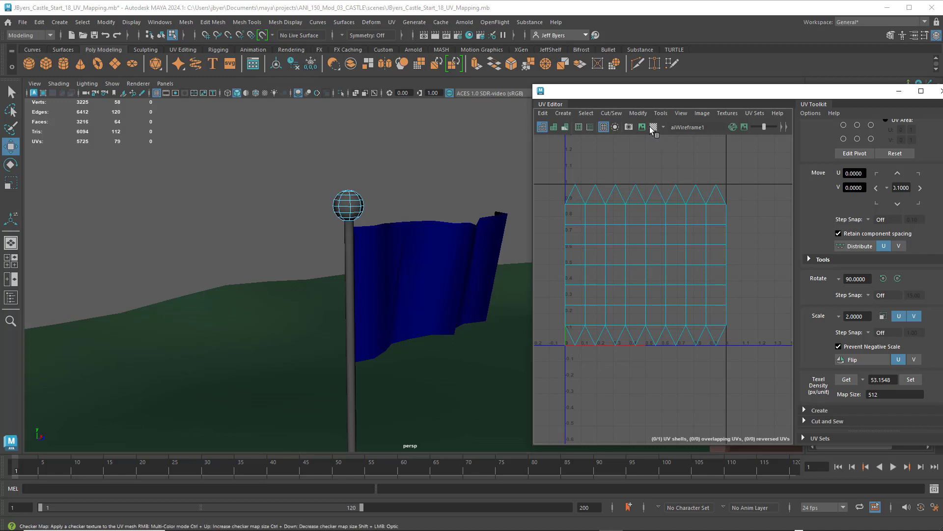
Select the ball's entire UV shell and scale it uniformly down to about 70 percent
{"action": "left_click", "coordinate": [626, 239]}
{"action": "left_click", "coordinate": [656, 239]}
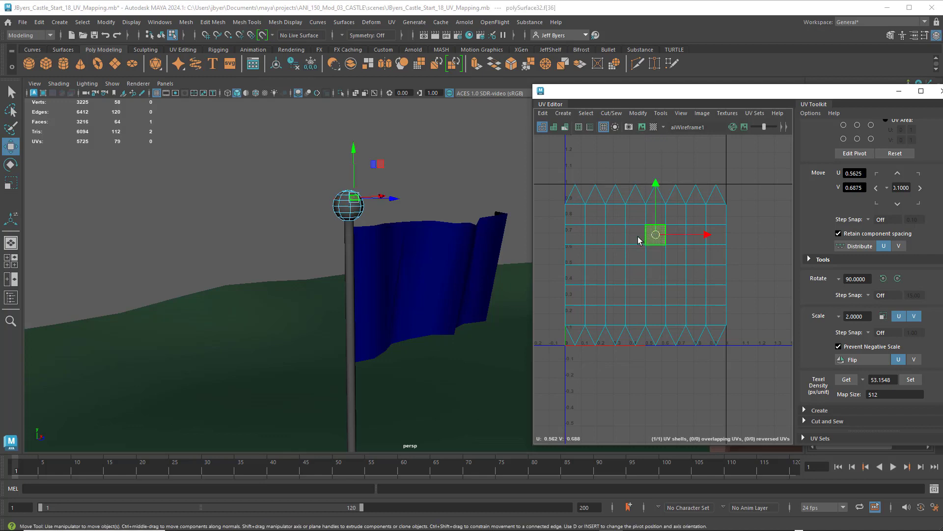
{"action": "right_click_drag", "start_coordinate": [631, 237], "coordinate": [597, 229]}
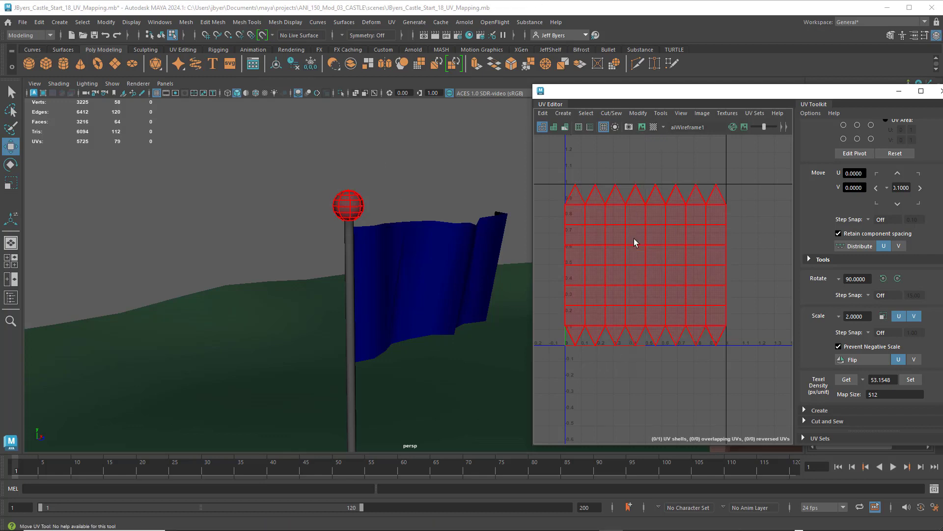
{"action": "left_click", "coordinate": [638, 244]}
{"action": "key", "text": "r"}
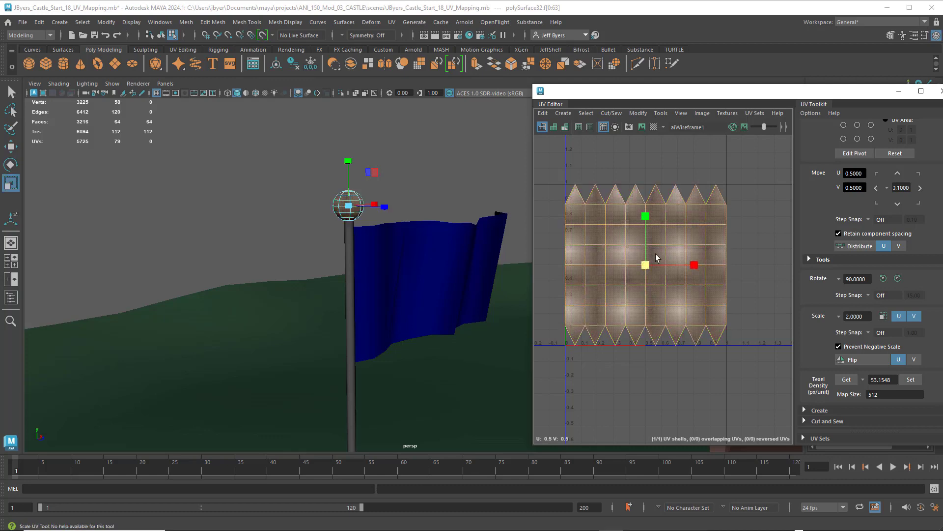
{"action": "left_click_drag", "start_coordinate": [645, 264], "coordinate": [524, 269]}
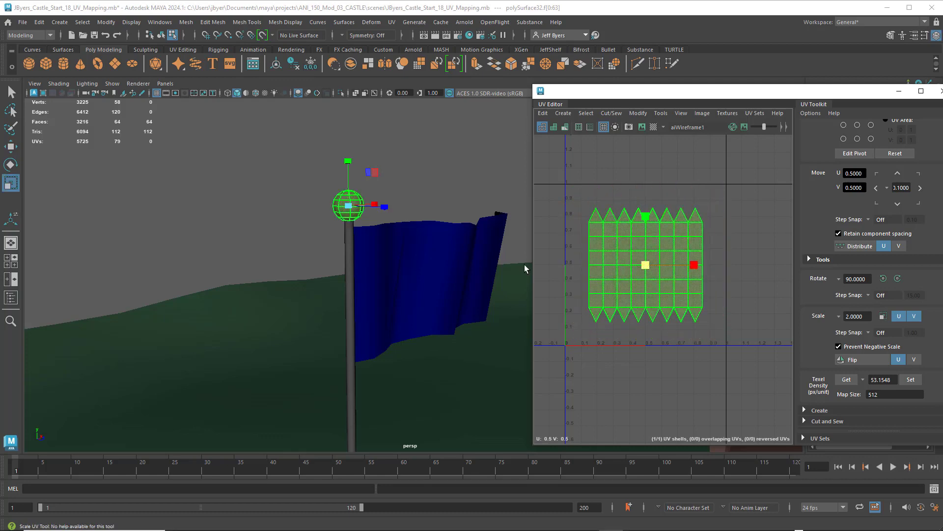
Show the flagpole's UVs alongside and move the ball's shell clear of the pole's strip, to about U 0.598, V 0.598
{"action": "left_click", "coordinate": [346, 255]}
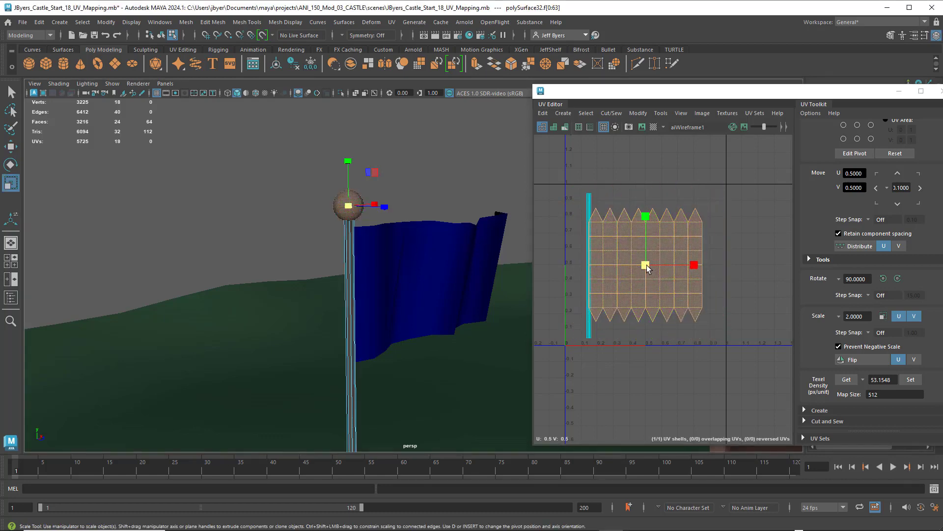
{"action": "key", "text": "w"}
{"action": "left_click_drag", "start_coordinate": [645, 265], "coordinate": [662, 250]}
Select the flagpole and its ball as whole objects and combine them into one mesh
{"action": "right_click_drag", "start_coordinate": [349, 236], "coordinate": [339, 298]}
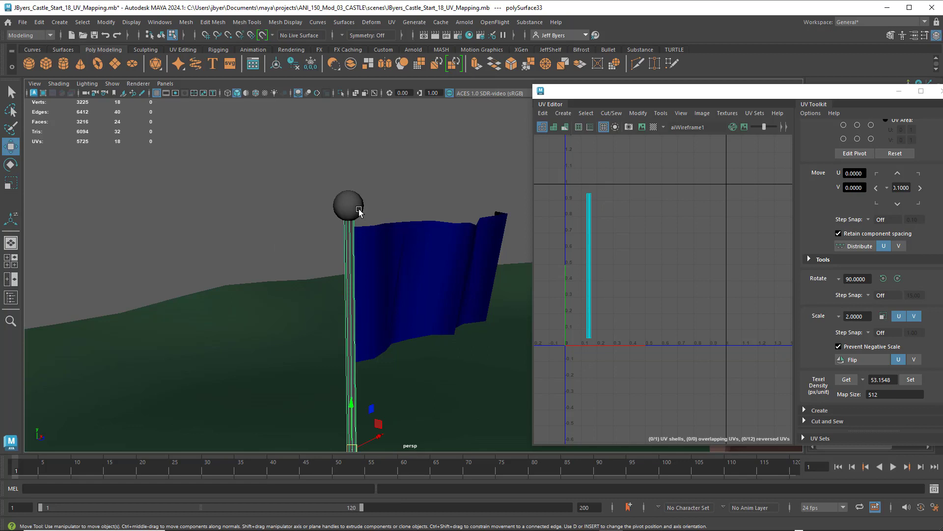
{"action": "left_click", "coordinate": [161, 36]}
{"action": "left_click", "coordinate": [359, 206], "text": "shift"}
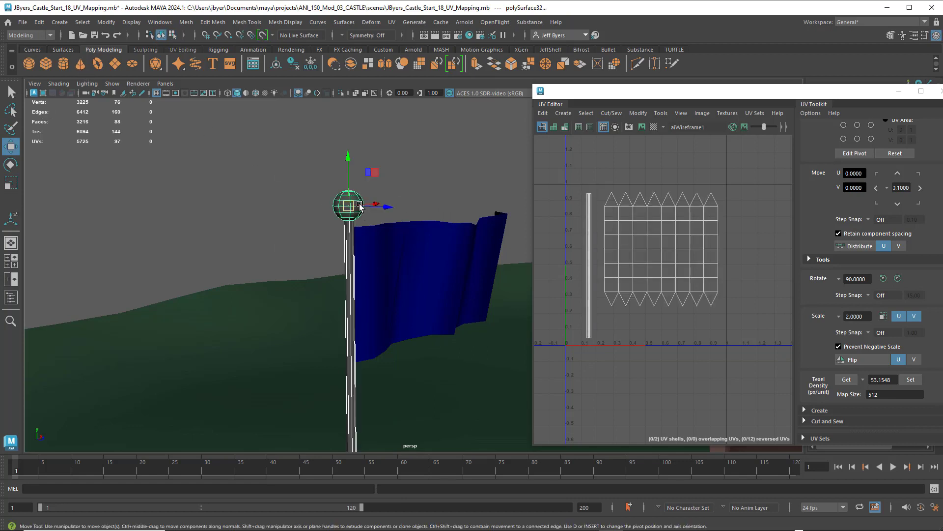
{"action": "scroll", "coordinate": [348, 203], "scroll_direction": "down", "scroll_amount": 2}
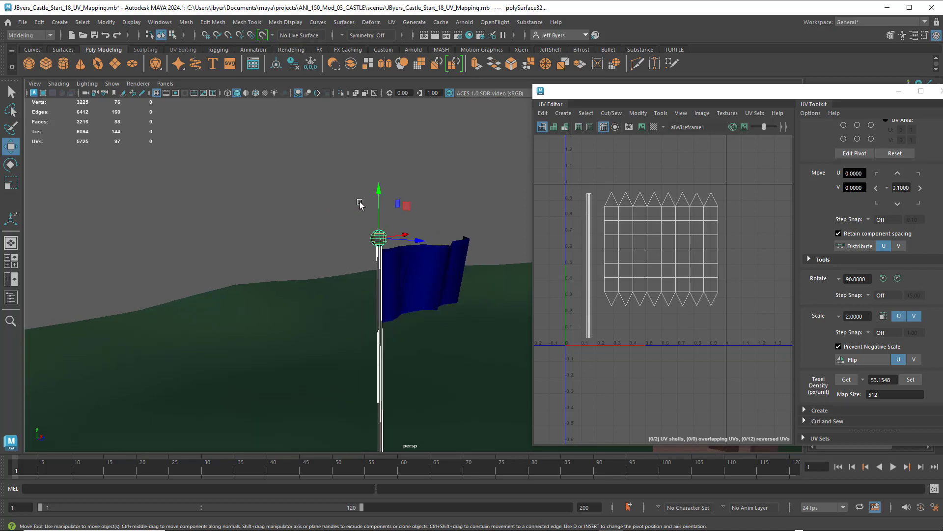
{"action": "scroll", "coordinate": [367, 203], "scroll_direction": "up", "scroll_amount": 1}
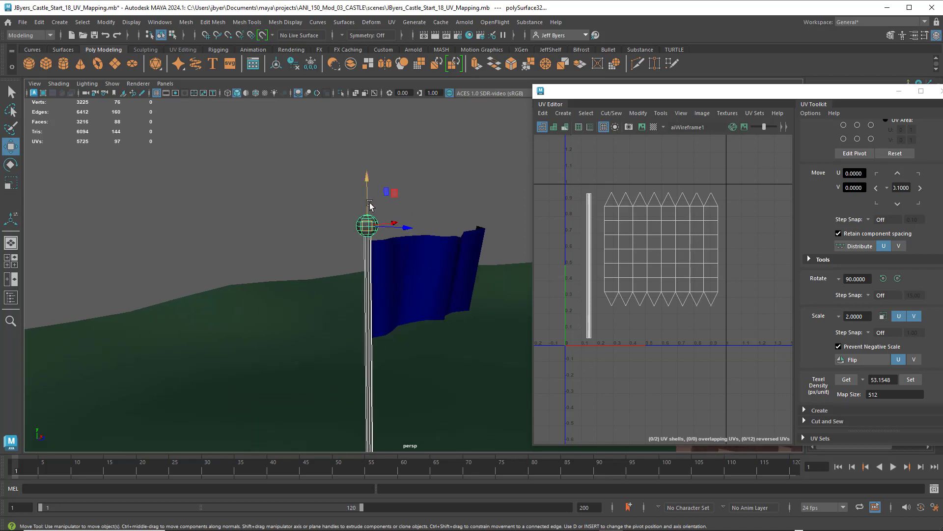
{"action": "key", "text": "space"}
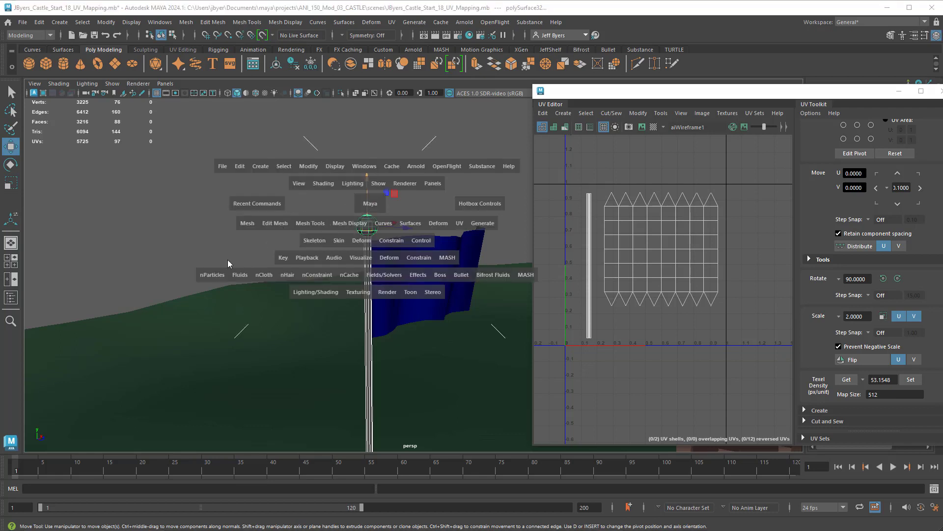
{"action": "left_click_drag", "start_coordinate": [253, 234], "coordinate": [270, 261]}
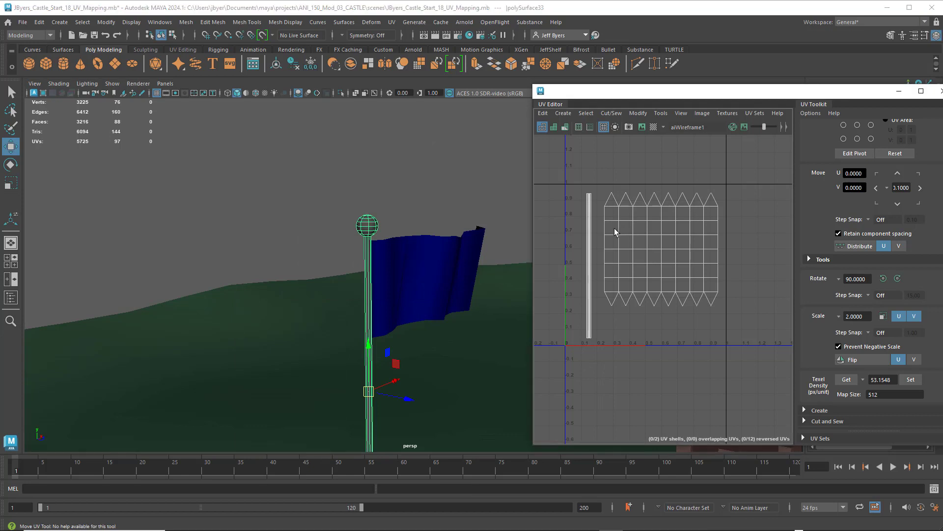
Shift both UV shells along U, the pole's to about 0.087 and the ball's to about 0.537
{"action": "mouse_move", "coordinate": [616, 231]}
{"action": "right_mouse_down"}
{"action": "mouse_move", "coordinate": [589, 218]}
{"action": "mouse_move", "coordinate": [604, 224]}
{"action": "right_mouse_up"}
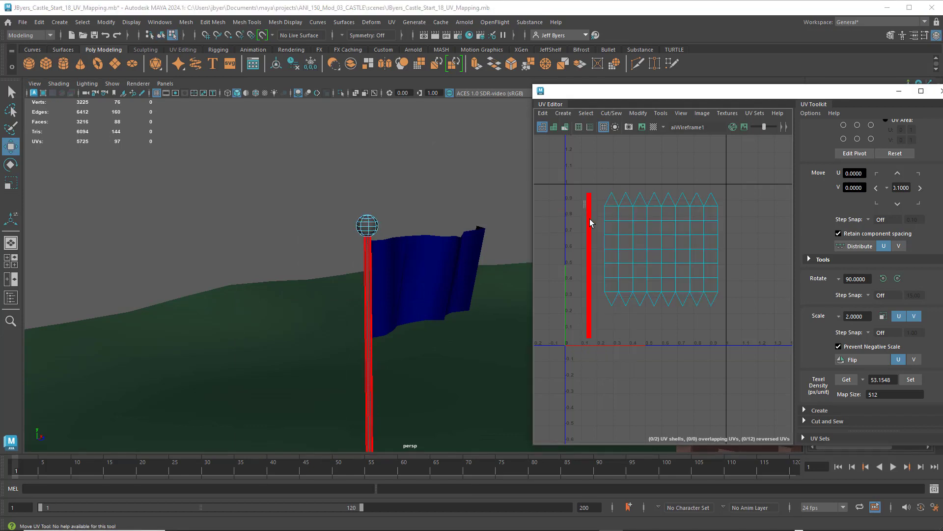
{"action": "left_click", "coordinate": [589, 206]}
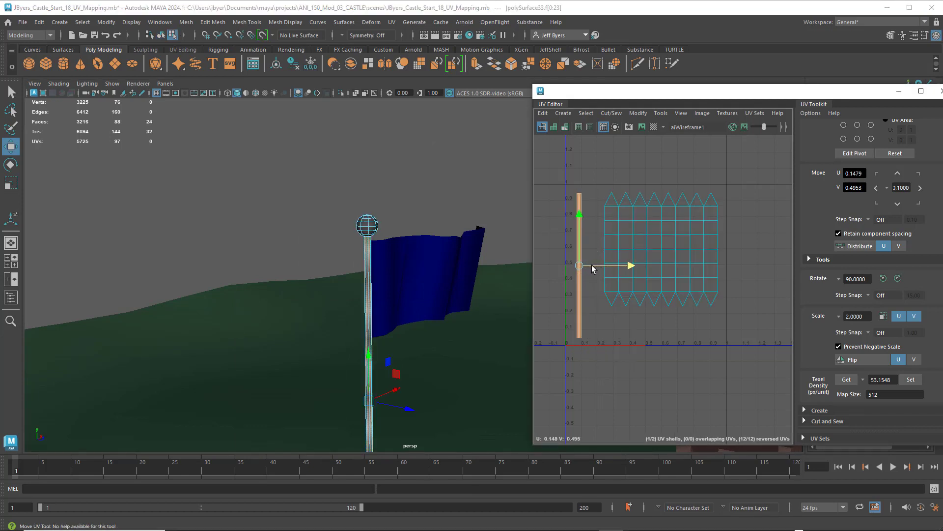
{"action": "left_click", "coordinate": [651, 246]}
{"action": "left_click_drag", "start_coordinate": [705, 252], "coordinate": [699, 251]}
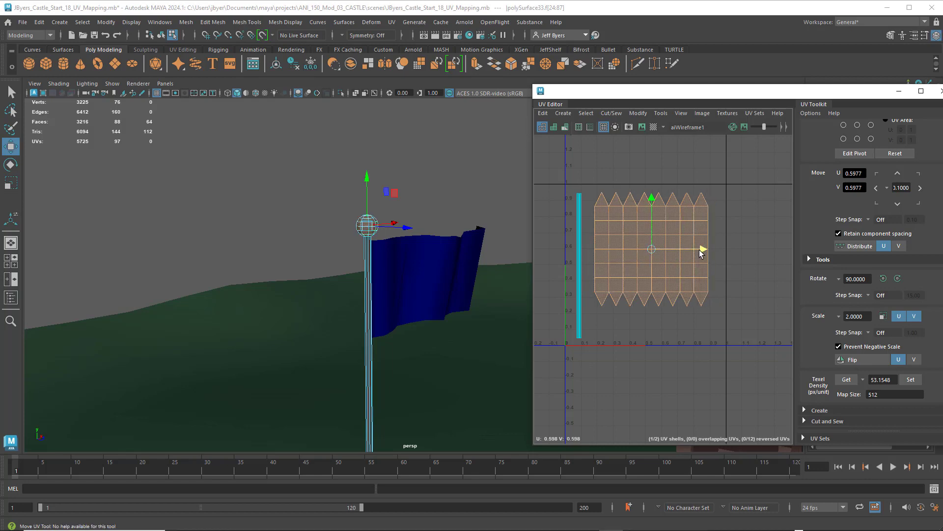
Display the UV checker texture on the combined mesh and compare the checker size on the ball and the pole
{"action": "left_click", "coordinate": [642, 127]}
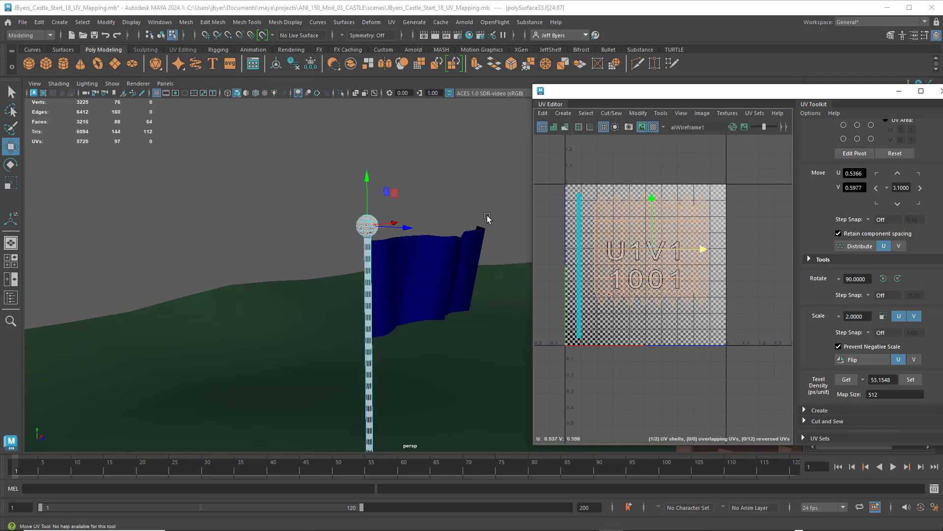
{"action": "scroll", "coordinate": [428, 211], "scroll_direction": "up", "scroll_amount": 6}
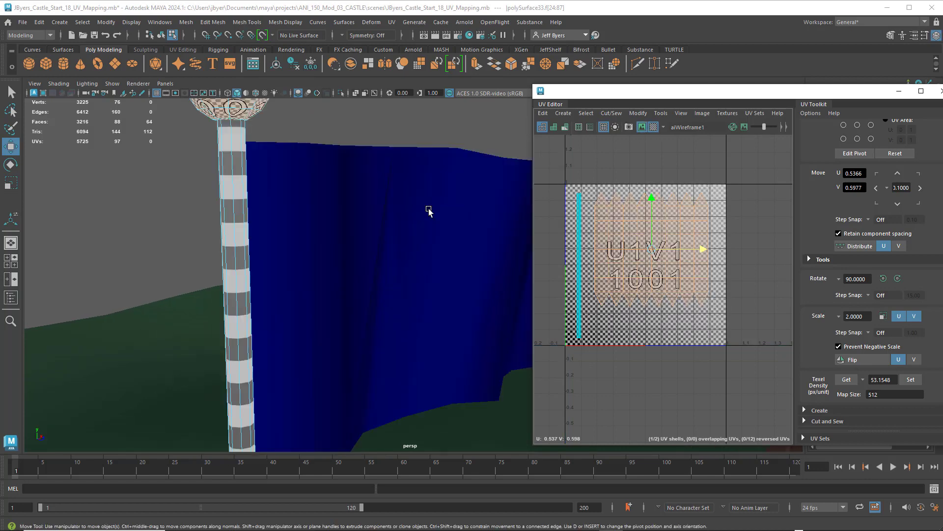
{"action": "scroll", "coordinate": [429, 212], "scroll_direction": "down", "scroll_amount": 6}
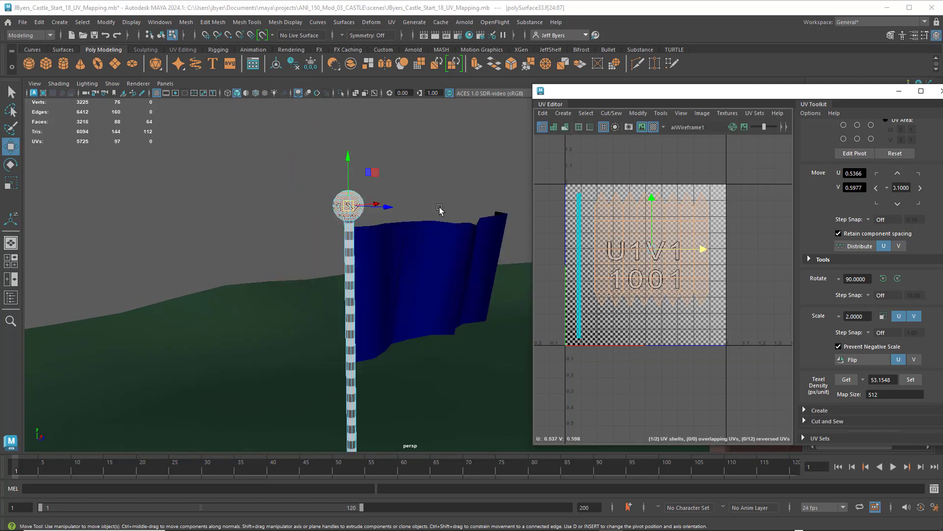
{"action": "middle_click_drag", "start_coordinate": [511, 210], "coordinate": [496, 218], "text": "alt"}
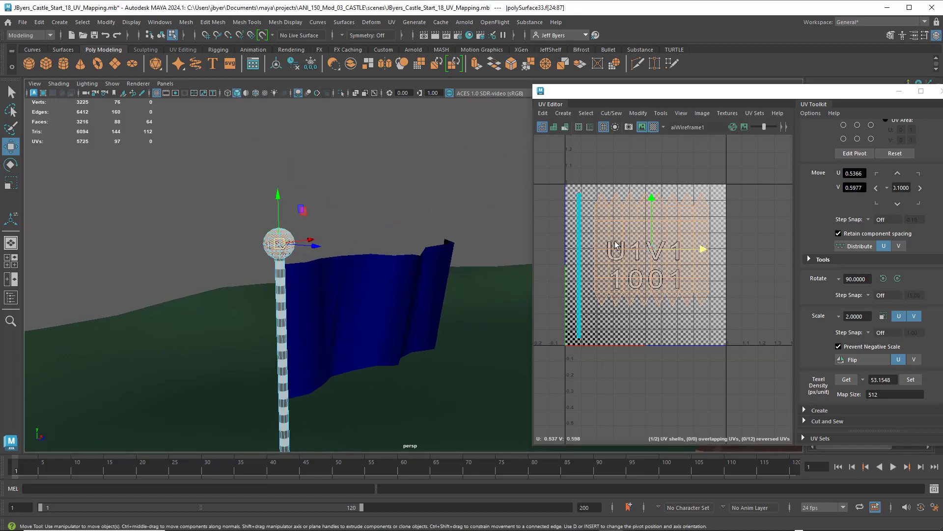
Scale the ball's UV shell uniformly down to a tiny patch to enlarge its checker squares toward the pole's
{"action": "key", "text": "r"}
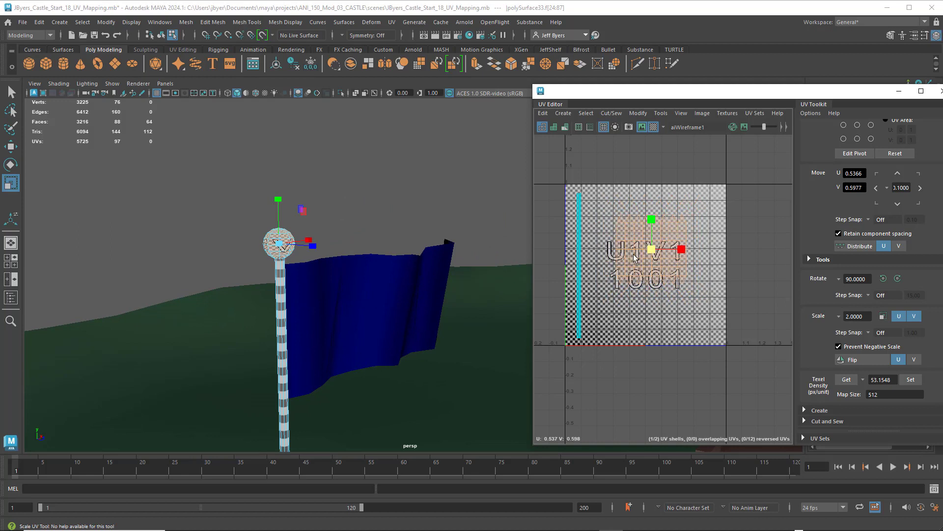
{"action": "middle_click_drag", "start_coordinate": [633, 257], "coordinate": [613, 263]}
{"action": "scroll", "coordinate": [364, 237], "scroll_direction": "up", "scroll_amount": 3}
{"action": "scroll", "coordinate": [316, 205], "scroll_direction": "down", "scroll_amount": 2}
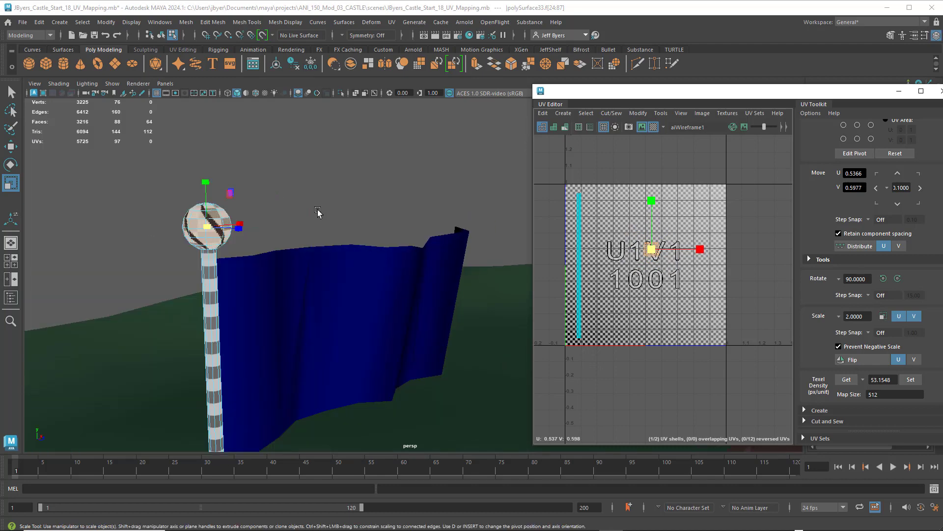
{"action": "middle_click_drag", "start_coordinate": [305, 205], "coordinate": [357, 184], "text": "alt"}
{"action": "left_click_drag", "start_coordinate": [357, 184], "coordinate": [324, 216], "text": "alt"}
{"action": "left_click", "coordinate": [283, 201]}
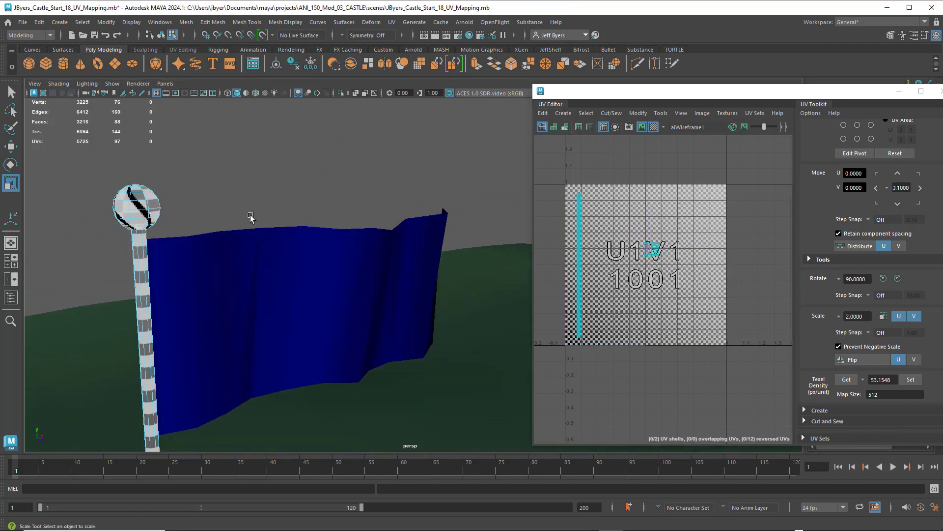
Widen the flagpole's UV shell along U and scale it slightly down to even out its checker squares
{"action": "left_click", "coordinate": [148, 273]}
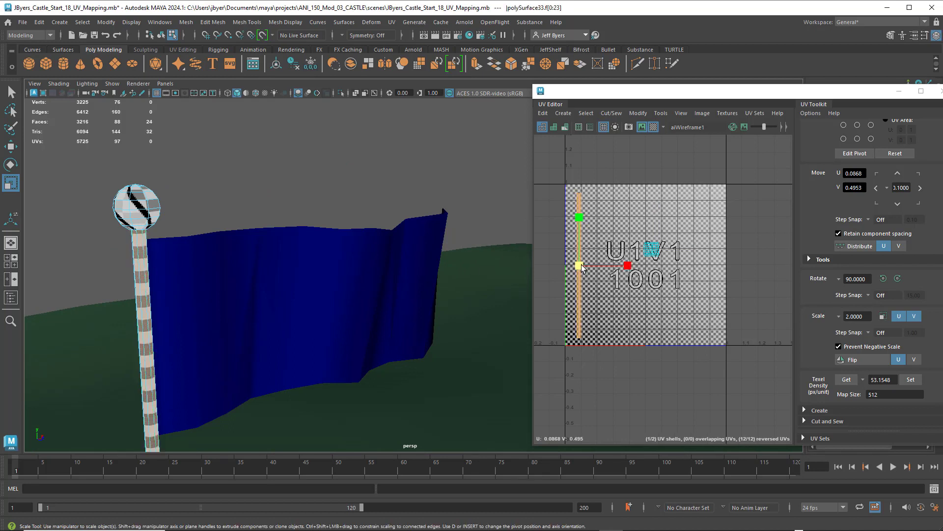
{"action": "left_click_drag", "start_coordinate": [581, 268], "coordinate": [712, 266]}
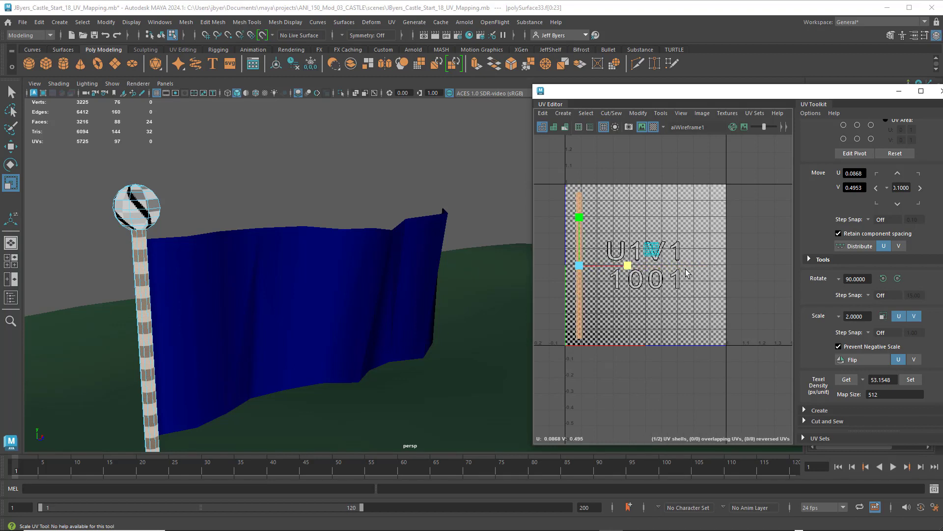
{"action": "left_click_drag", "start_coordinate": [630, 268], "coordinate": [717, 268]}
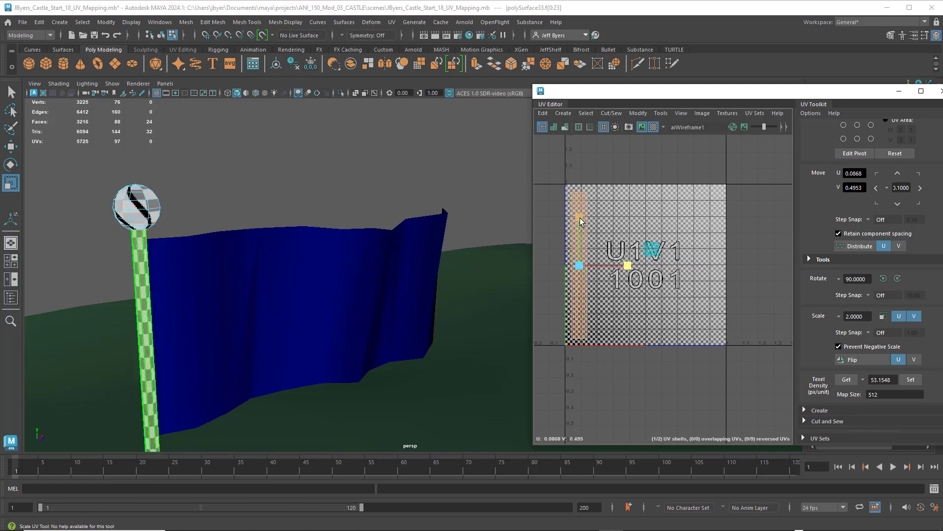
{"action": "left_click_drag", "start_coordinate": [580, 222], "coordinate": [578, 171]}
{"action": "left_click_drag", "start_coordinate": [578, 265], "coordinate": [558, 264]}
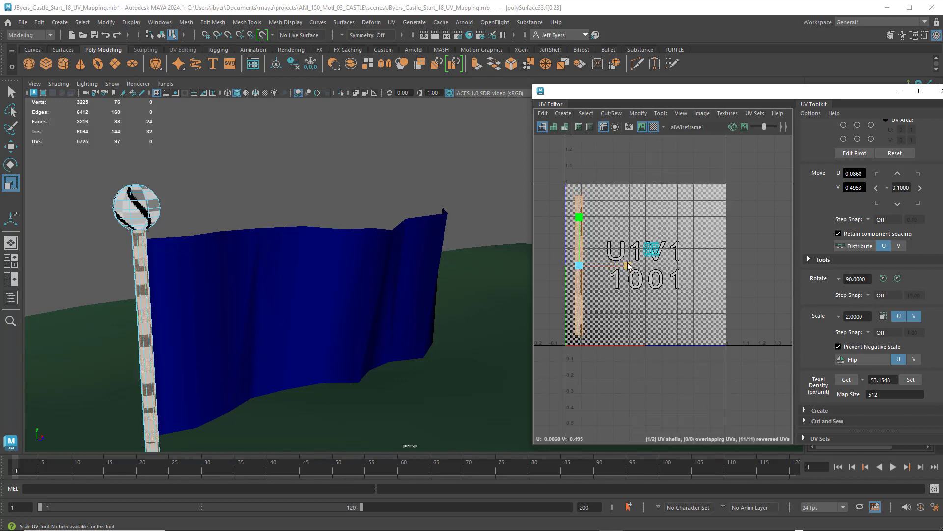
Move the ball's UV shell to about U 0.503, V 0.585 to shift the checker pattern on the ball
{"action": "left_click", "coordinate": [651, 249]}
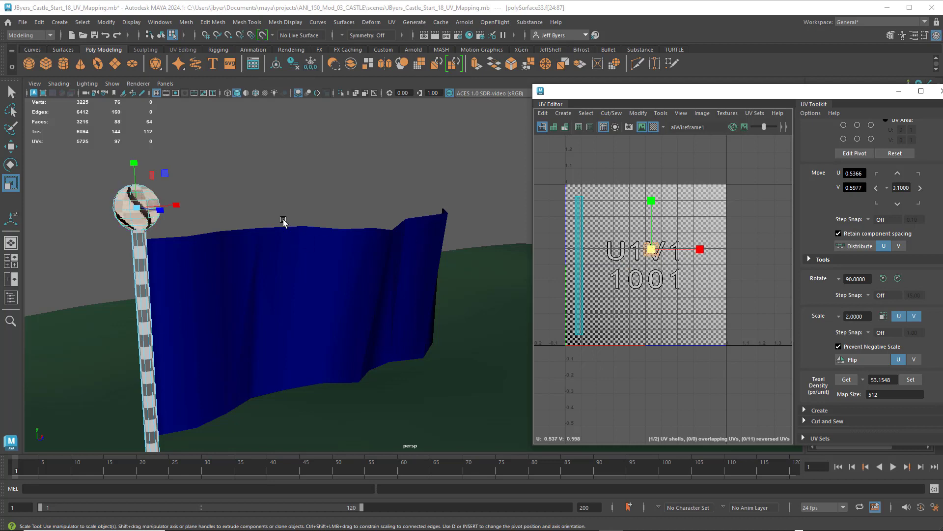
{"action": "left_click_drag", "start_coordinate": [265, 211], "coordinate": [301, 220], "text": "alt"}
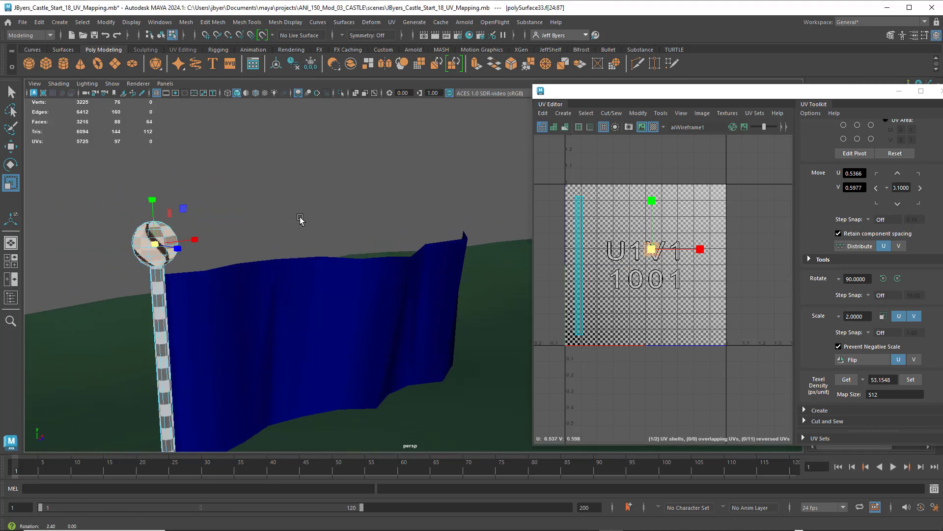
{"action": "left_click_drag", "start_coordinate": [190, 256], "coordinate": [196, 247], "text": "alt"}
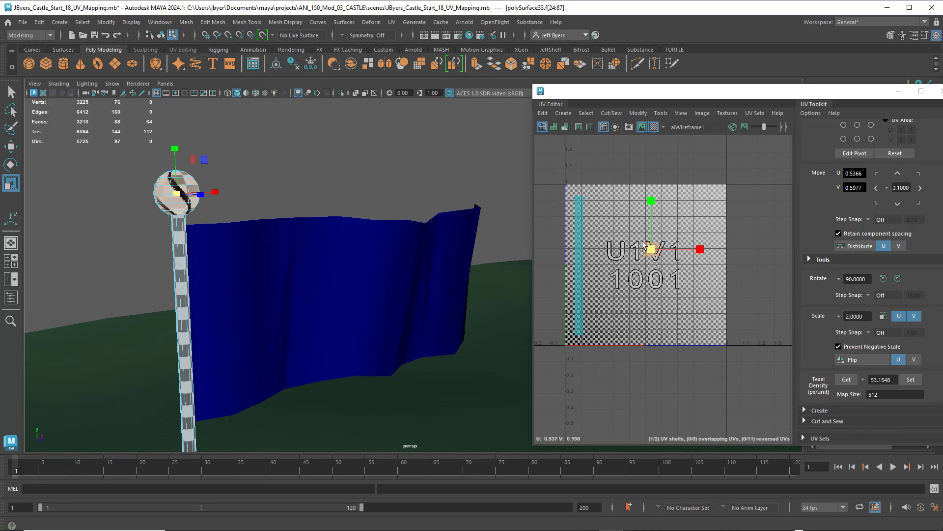
{"action": "key", "text": "w"}
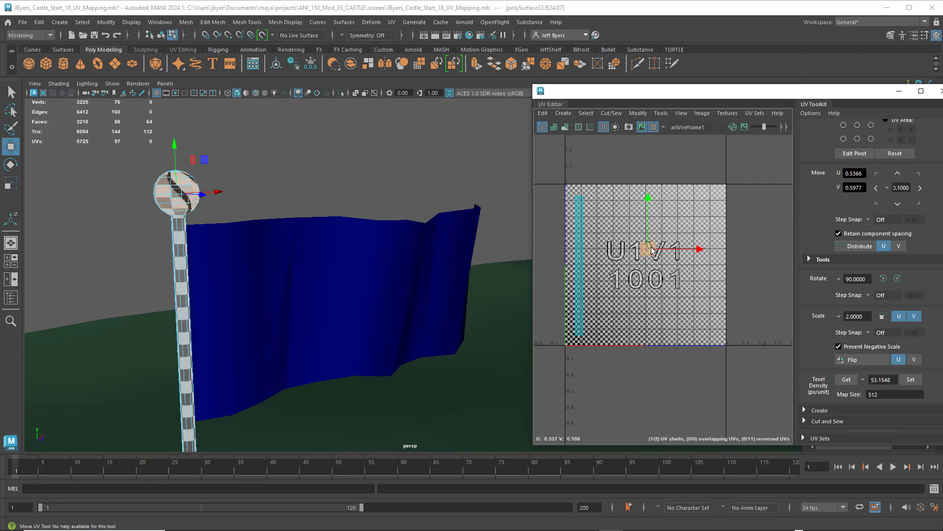
{"action": "left_click_drag", "start_coordinate": [651, 249], "coordinate": [650, 252]}
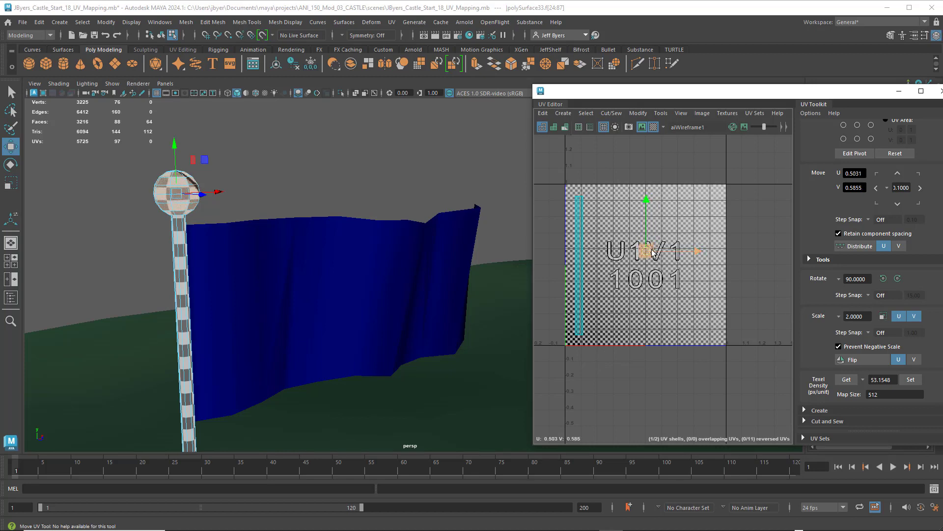
Widen the ball's UV shell along U to even out its checker squares, and reselect the shell
{"action": "key", "text": "r"}
{"action": "left_click_drag", "start_coordinate": [654, 254], "coordinate": [718, 251]}
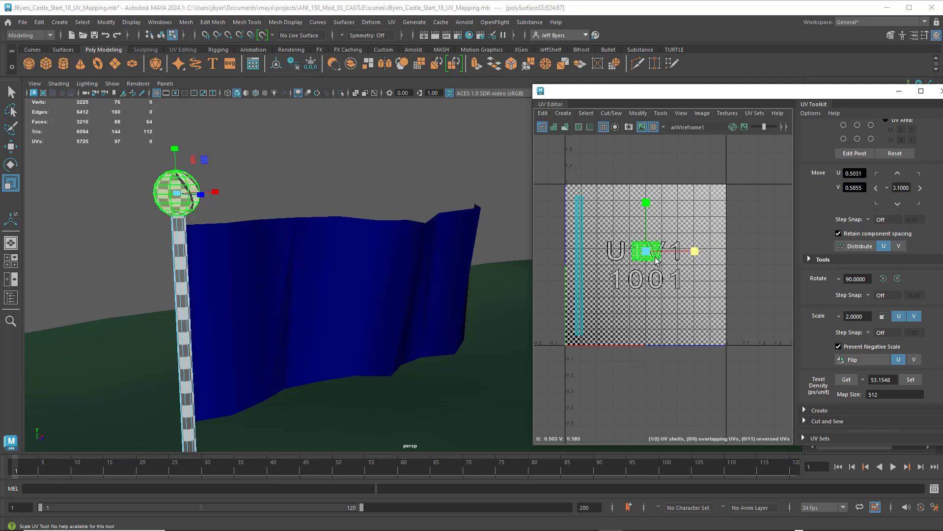
{"action": "right_click_drag", "start_coordinate": [655, 257], "coordinate": [629, 246]}
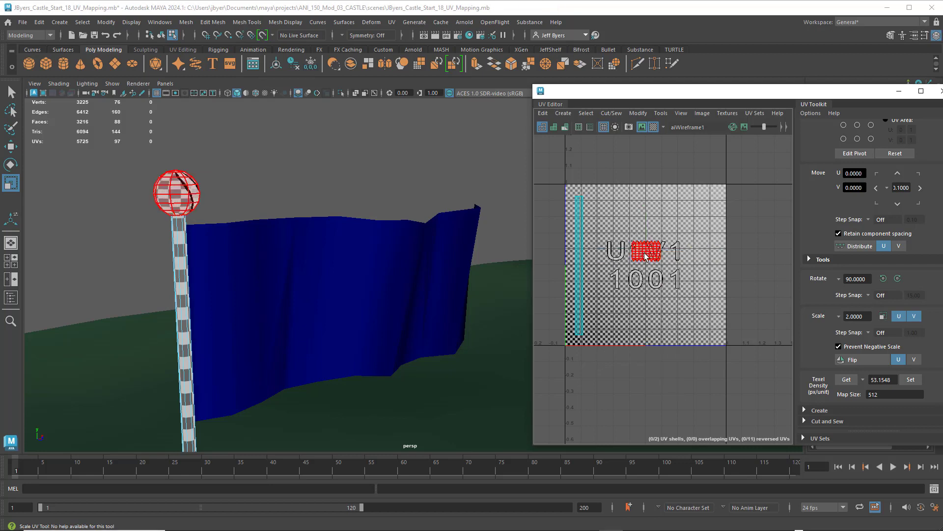
{"action": "left_click", "coordinate": [645, 255]}
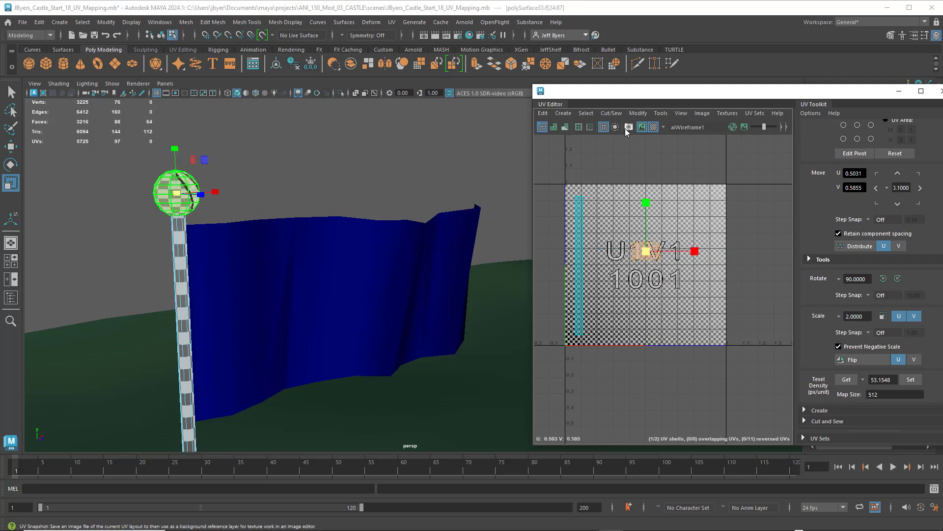
Turn off the checker texture and select the whole combined flagpole mesh as an object
{"action": "left_click", "coordinate": [654, 127]}
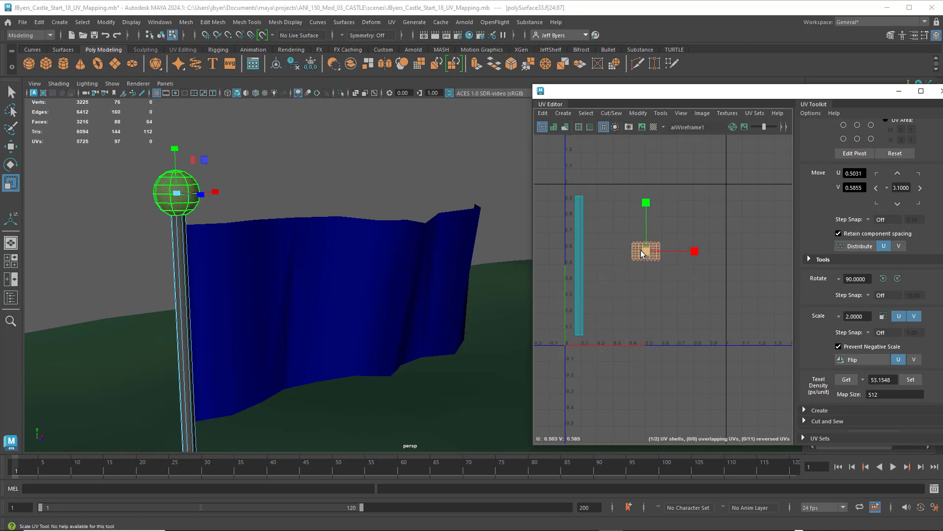
{"action": "scroll", "coordinate": [641, 241], "scroll_direction": "down", "scroll_amount": 1}
{"action": "scroll", "coordinate": [256, 258], "scroll_direction": "down", "scroll_amount": 8}
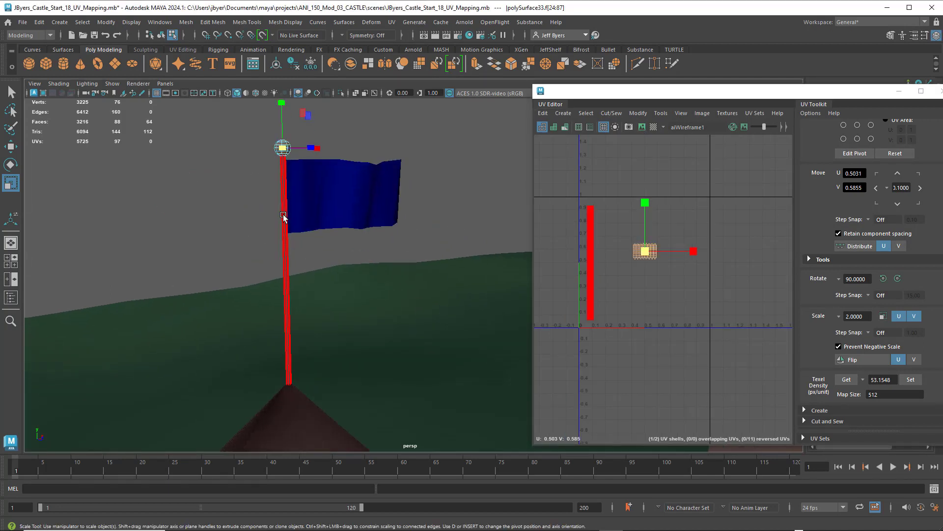
{"action": "right_click_drag", "start_coordinate": [284, 216], "coordinate": [300, 264]}
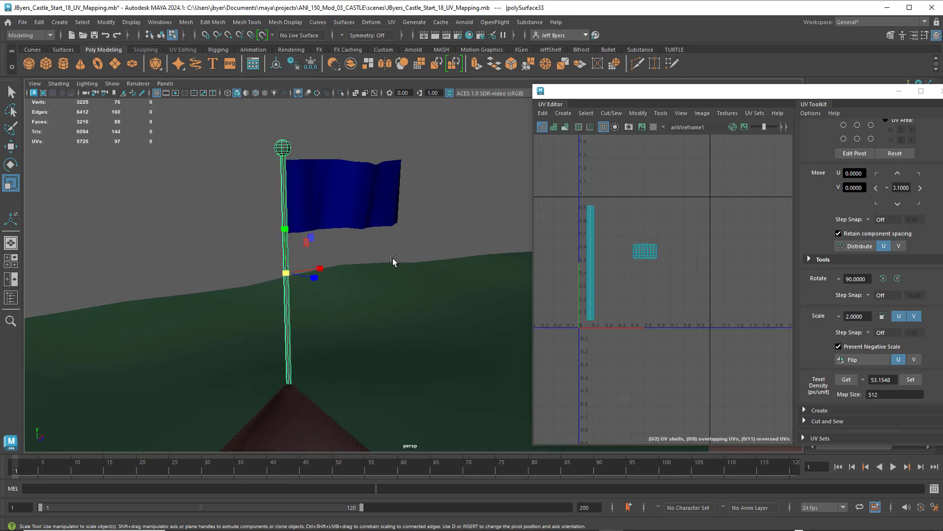
{"action": "mouse_move", "coordinate": [393, 261]}
{"action": "left_mouse_down", "text": "alt"}
{"action": "mouse_move", "coordinate": [394, 274]}
{"action": "mouse_move", "coordinate": [358, 261]}
{"action": "mouse_move", "coordinate": [394, 258]}
{"action": "mouse_move", "coordinate": [383, 259]}
{"action": "left_mouse_up", "text": "alt"}
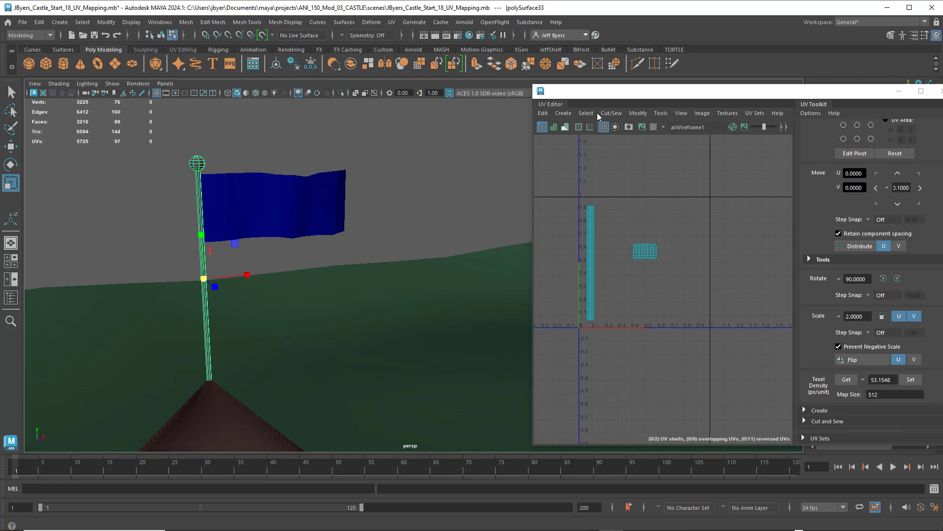
Save a PNG UV snapshot of the flagpole as Castle_Modular_10_UV_TX.png in the sourceimages folder
{"action": "left_click", "coordinate": [629, 127]}
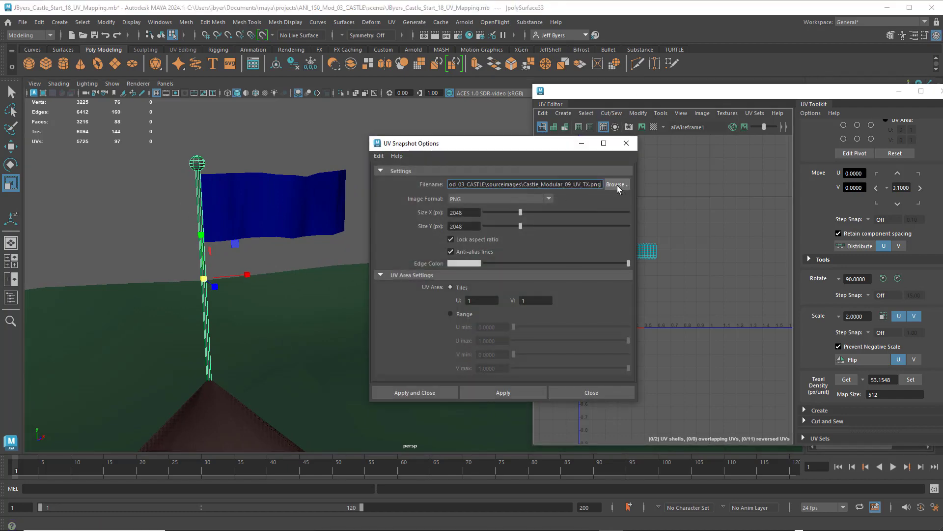
{"action": "left_click", "coordinate": [617, 185]}
{"action": "left_click", "coordinate": [210, 286]}
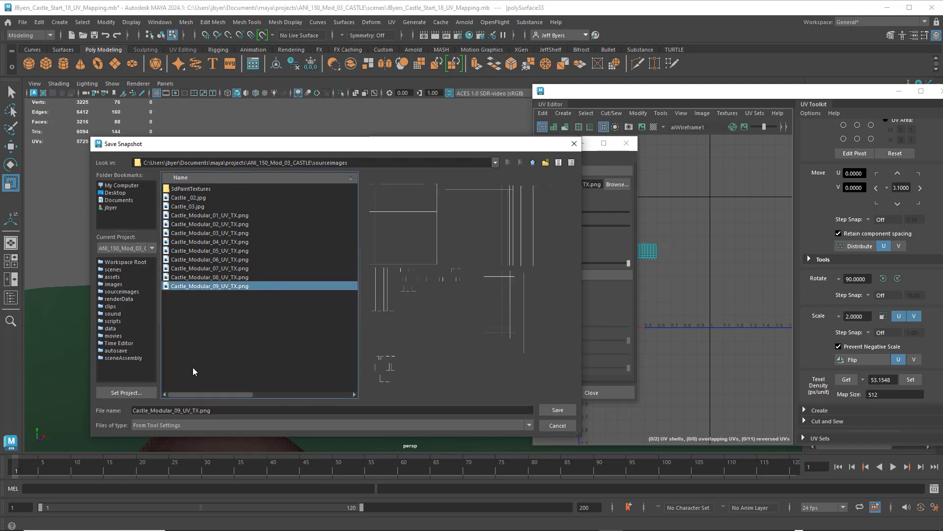
{"action": "left_click", "coordinate": [175, 410]}
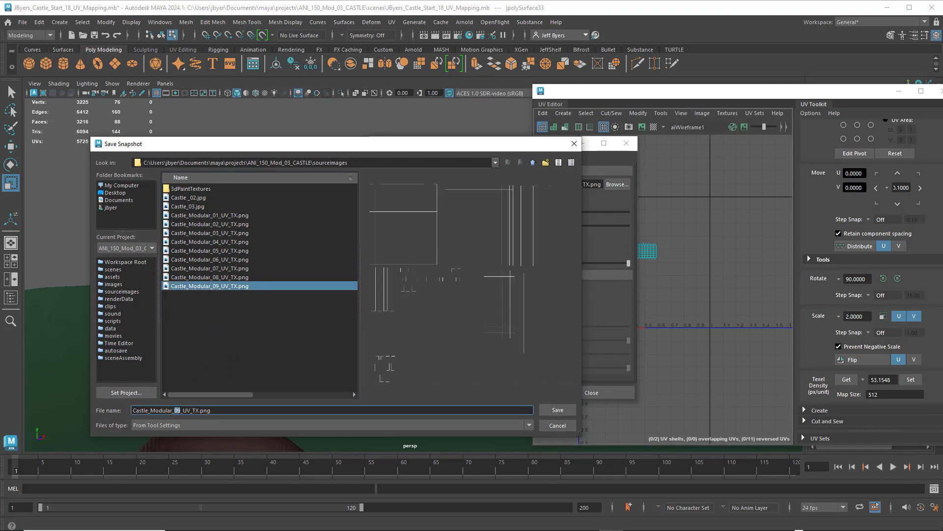
{"action": "type", "text": "1"}
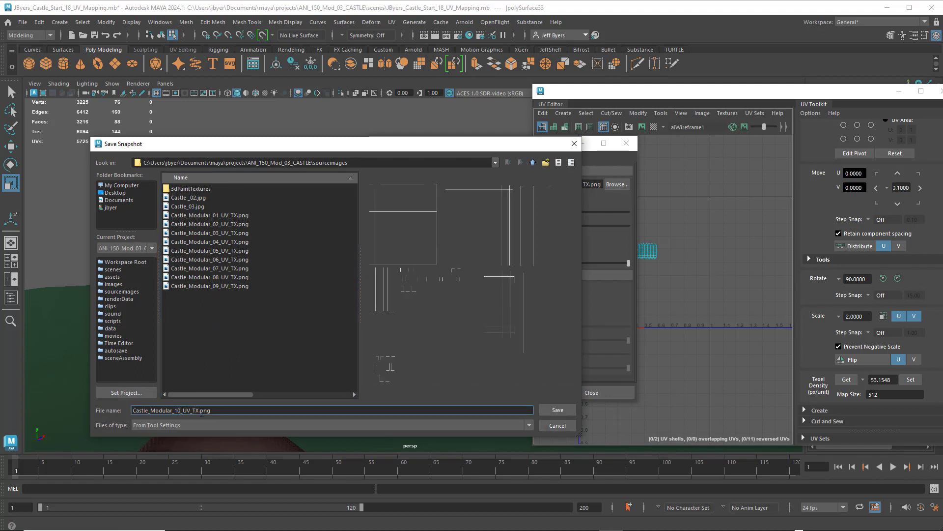
{"action": "left_click", "coordinate": [558, 410]}
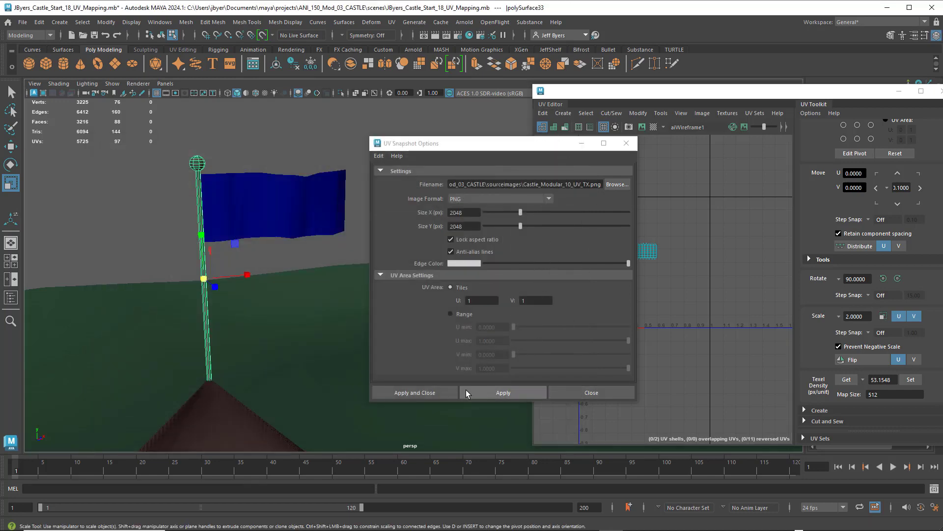
{"action": "left_click", "coordinate": [433, 393]}
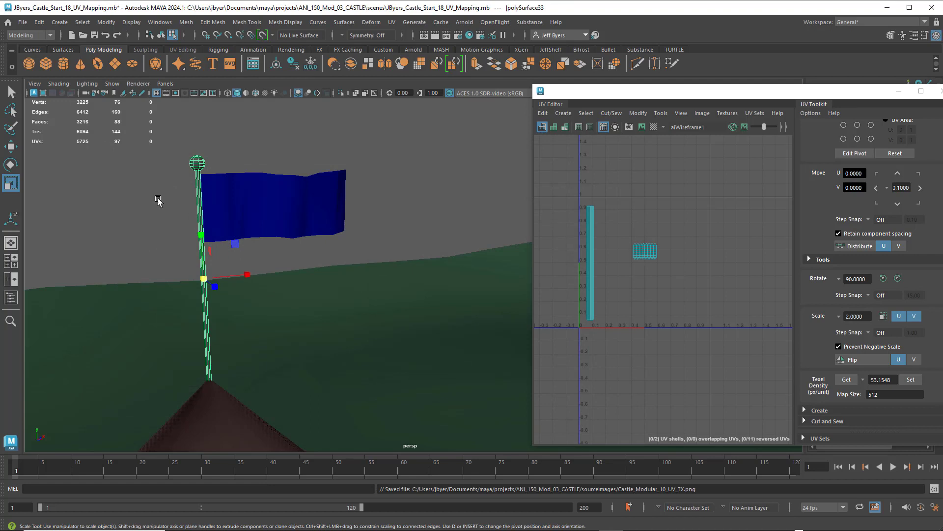
Export the selected flagpole as an OBJ file named Castle_Modular_10.obj in the scenes folder
{"action": "left_click", "coordinate": [21, 22]}
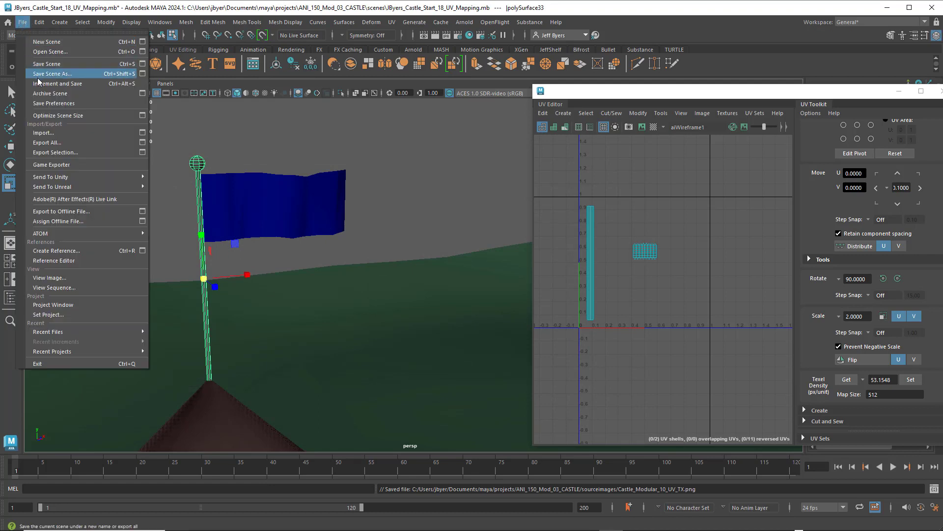
{"action": "left_click", "coordinate": [142, 153]}
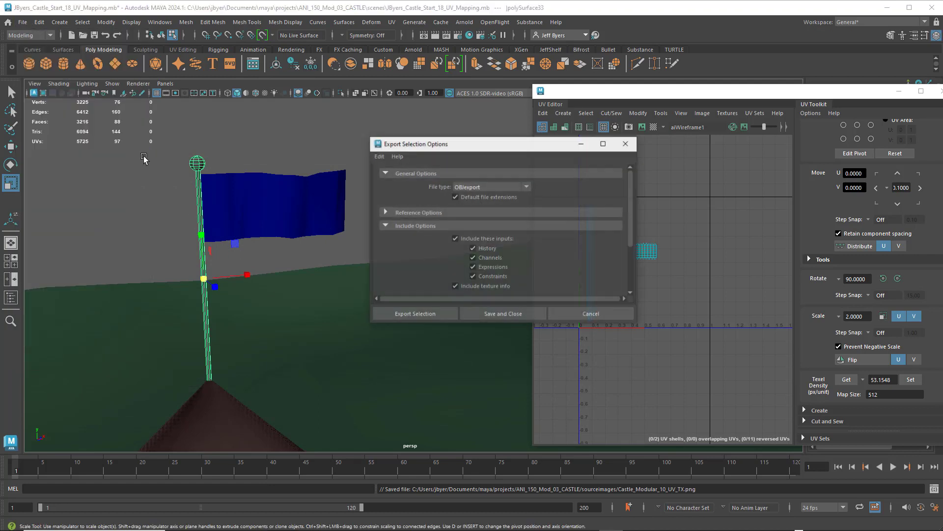
{"action": "left_click", "coordinate": [442, 313]}
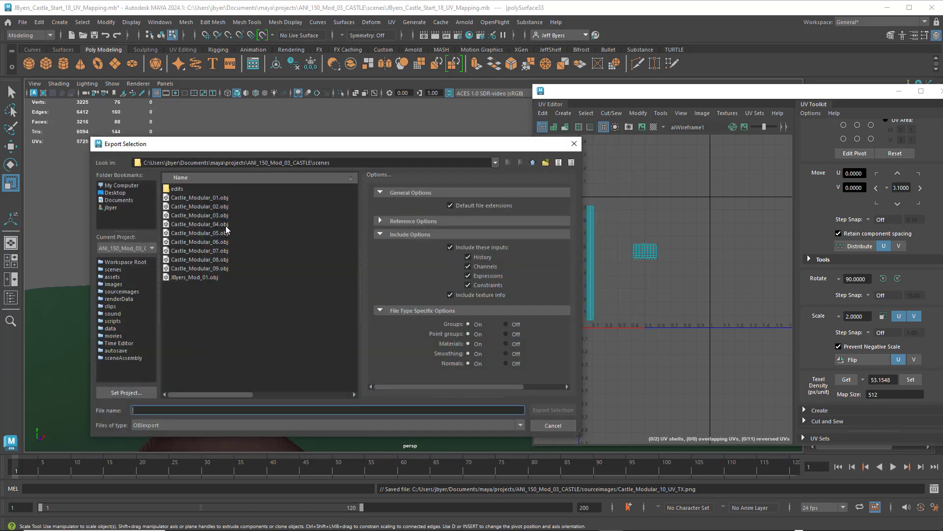
{"action": "left_click", "coordinate": [207, 269]}
{"action": "left_click", "coordinate": [180, 410]}
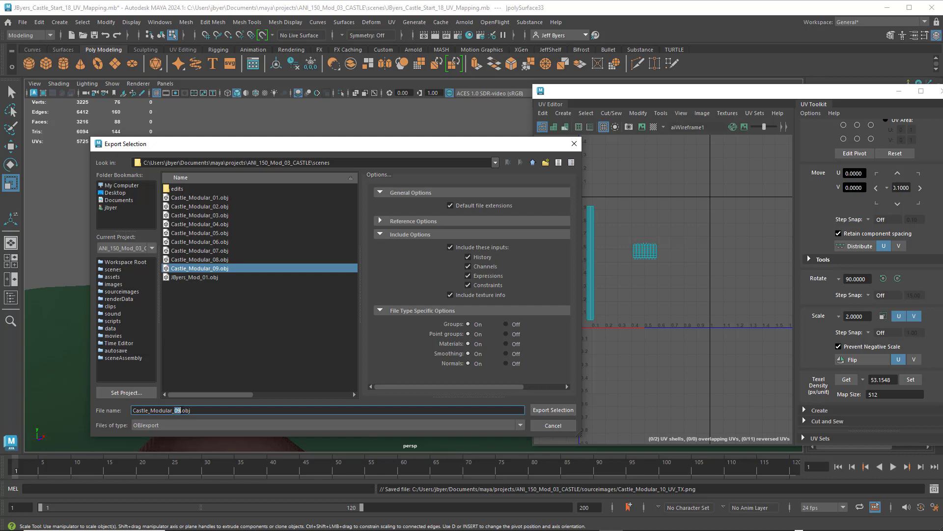
{"action": "type", "text": "1"}
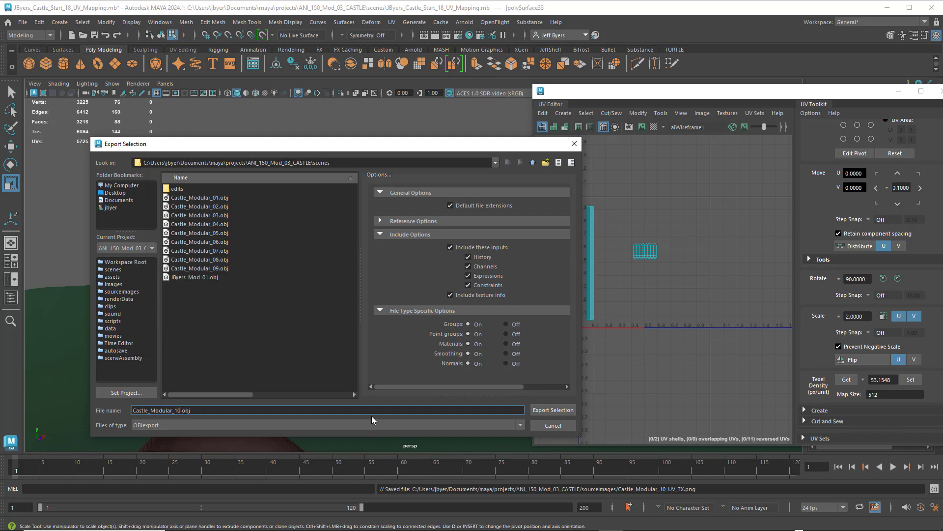
{"action": "left_click", "coordinate": [553, 410]}
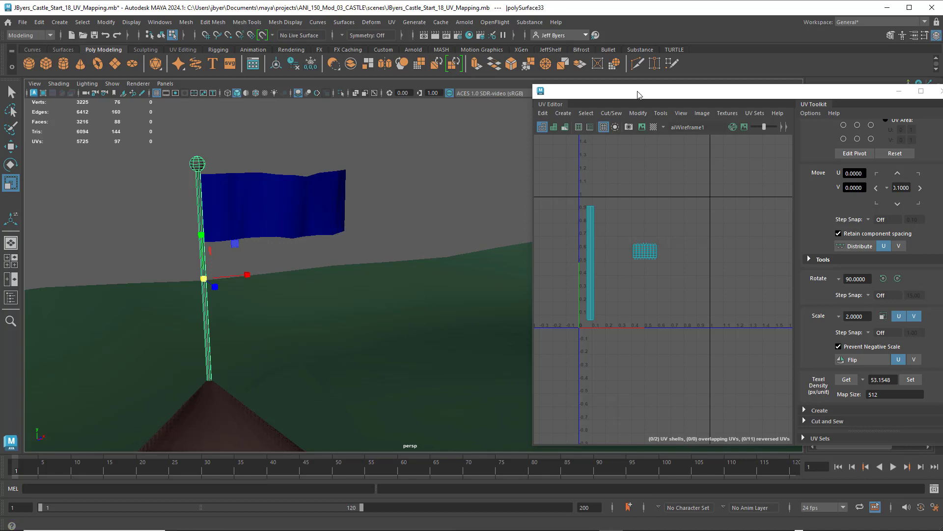
Close the UV Editor and select only the blue flag in object mode
{"action": "left_click_drag", "start_coordinate": [634, 92], "coordinate": [546, 92]}
{"action": "left_click", "coordinate": [863, 91]}
{"action": "left_click", "coordinate": [278, 193], "text": "shift"}
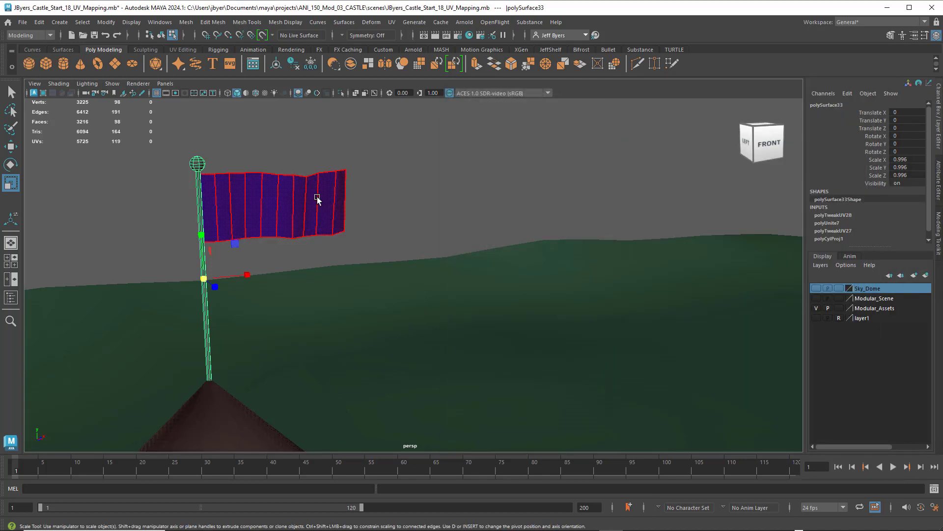
{"action": "left_click", "coordinate": [161, 35]}
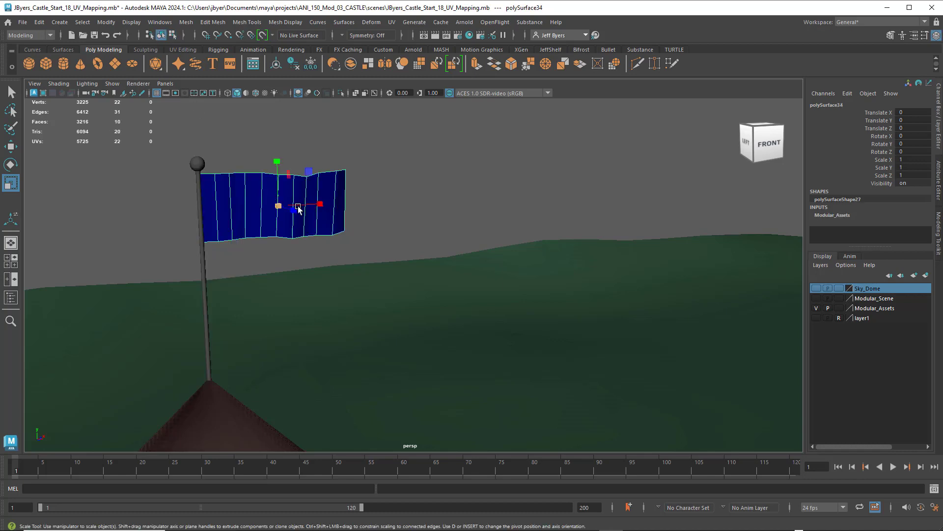
{"action": "key", "text": "q"}
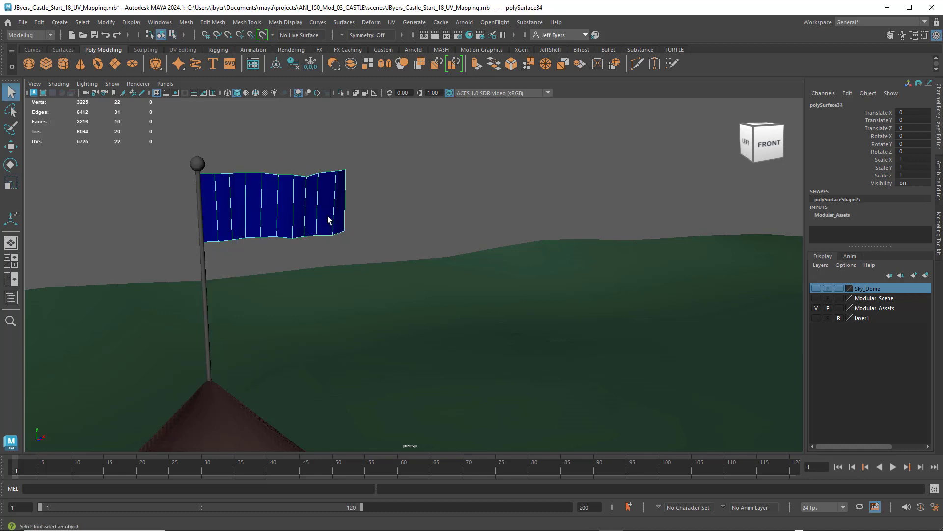
Apply a planar UV projection to the flag, fitted to the bounding box and projected from the Z axis
{"action": "left_click_drag", "start_coordinate": [328, 219], "coordinate": [316, 247], "text": "alt"}
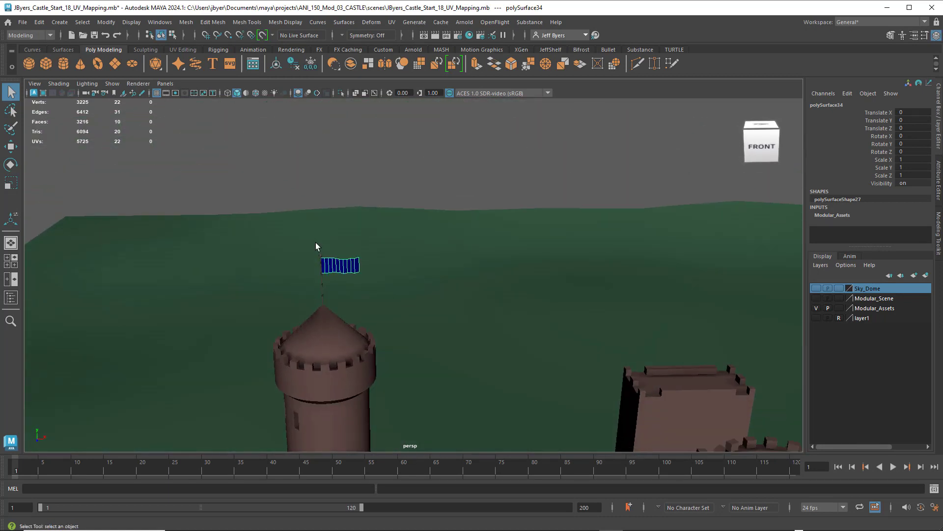
{"action": "scroll", "coordinate": [316, 246], "scroll_direction": "up", "scroll_amount": 3}
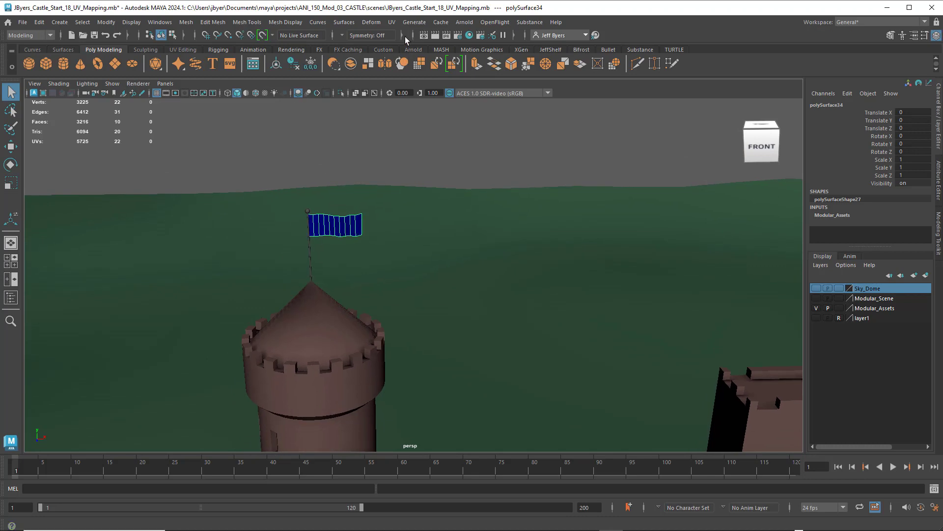
{"action": "left_click", "coordinate": [392, 22]}
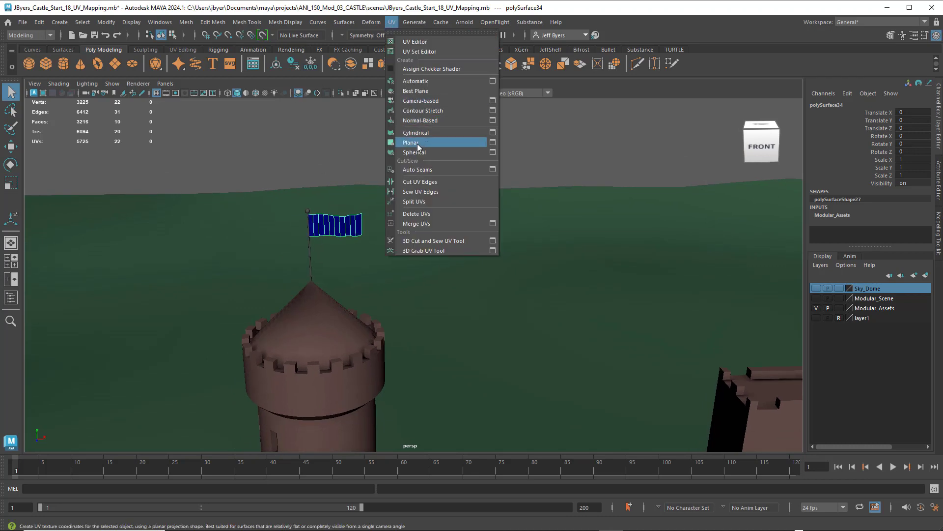
{"action": "left_click", "coordinate": [492, 143]}
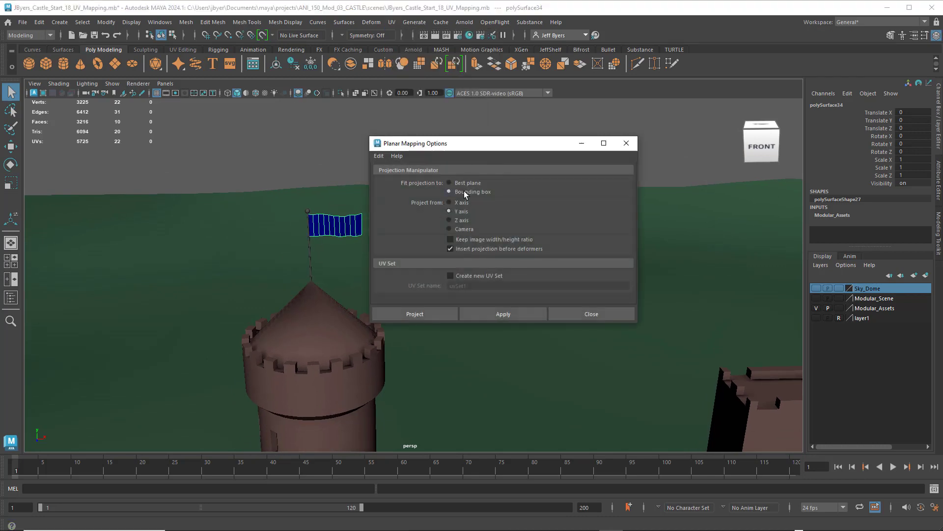
{"action": "left_click", "coordinate": [433, 312]}
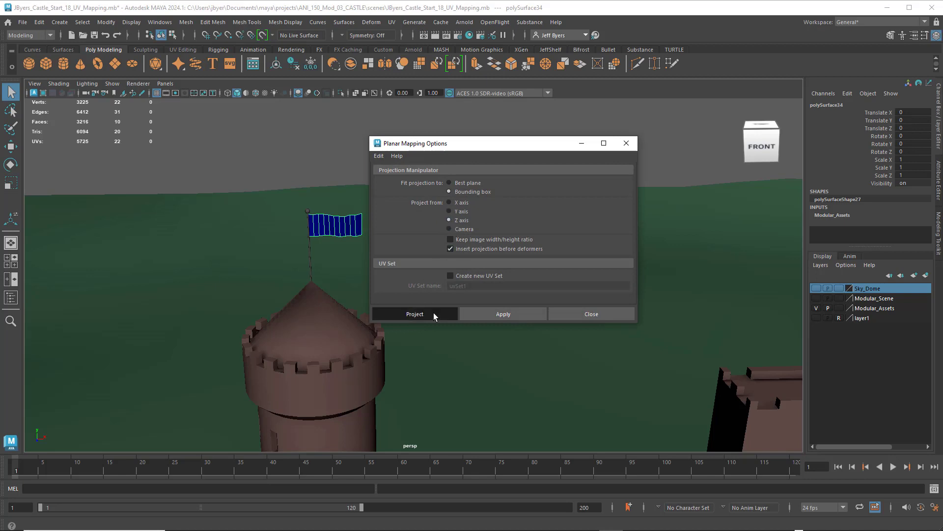
Open the flag's UVs in the UV Editor and display the checker texture on the flag and behind its UVs
{"action": "left_click", "coordinate": [391, 22]}
{"action": "left_click", "coordinate": [415, 42]}
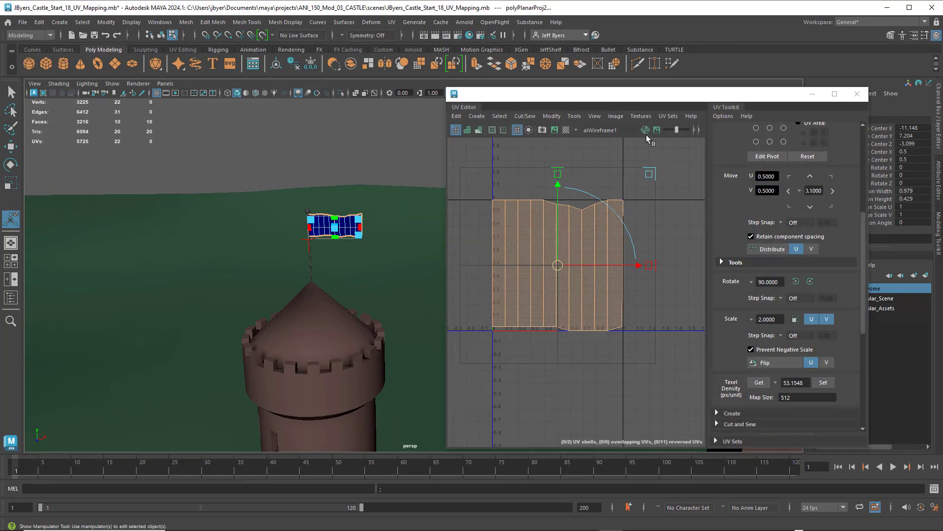
{"action": "left_click", "coordinate": [566, 129]}
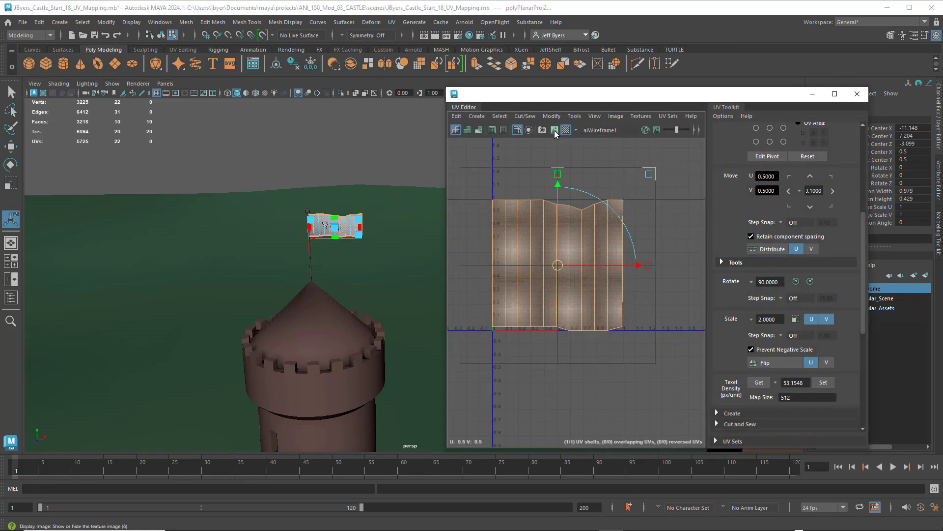
{"action": "left_click", "coordinate": [555, 130]}
{"action": "scroll", "coordinate": [387, 255], "scroll_direction": "up", "scroll_amount": 5}
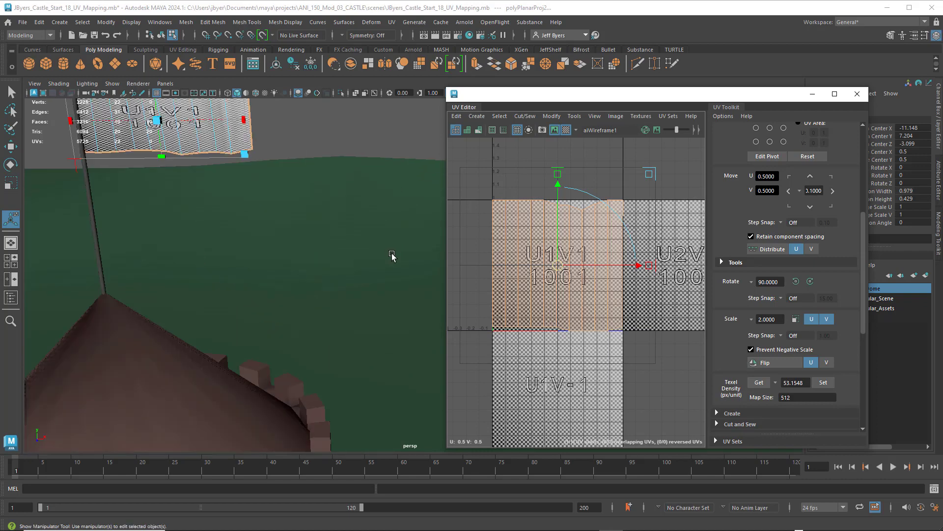
Select the rectangular flag's whole UV shell, shrink it uniformly and widen it in U until the checkers on the flag look square
{"action": "middle_click_drag", "start_coordinate": [255, 236], "coordinate": [297, 324], "text": "alt"}
{"action": "scroll", "coordinate": [296, 325], "scroll_direction": "up", "scroll_amount": 4}
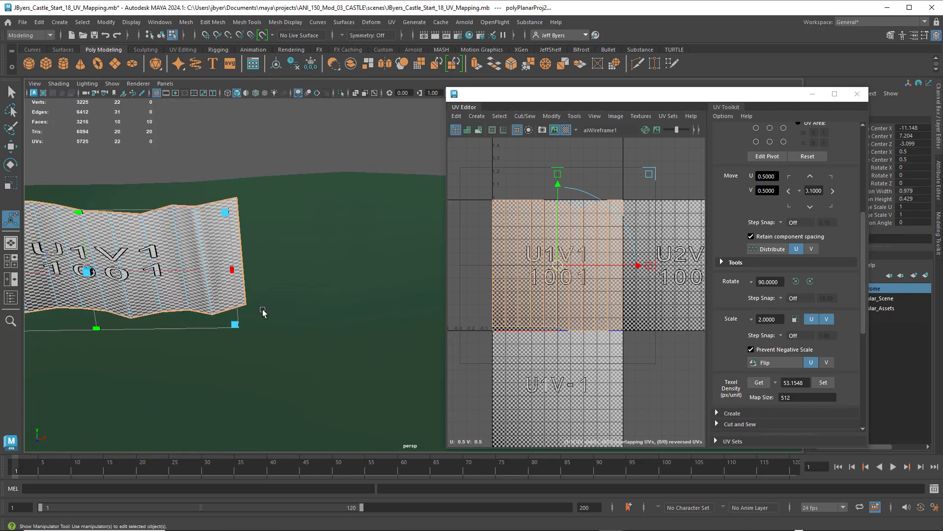
{"action": "left_click_drag", "start_coordinate": [263, 311], "coordinate": [271, 297], "text": "alt"}
{"action": "middle_click_drag", "start_coordinate": [272, 297], "coordinate": [350, 354], "text": "alt"}
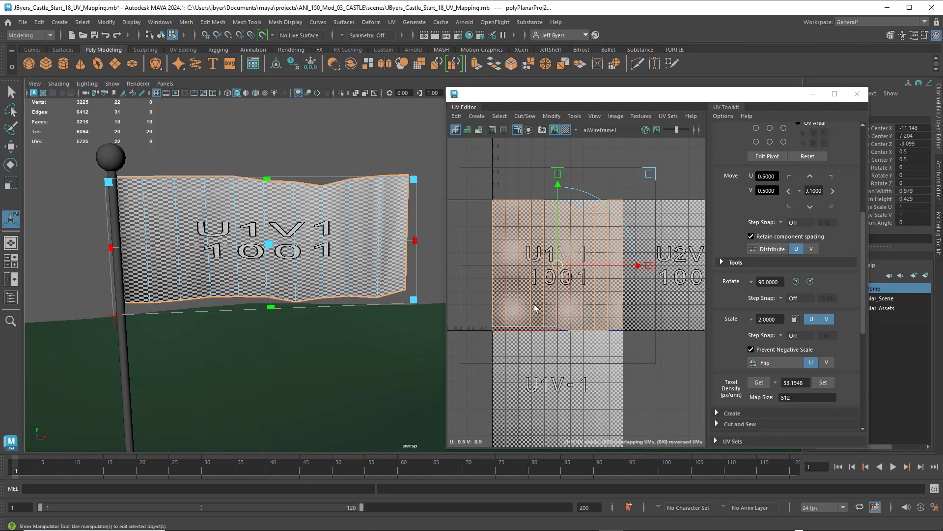
{"action": "key", "text": "r"}
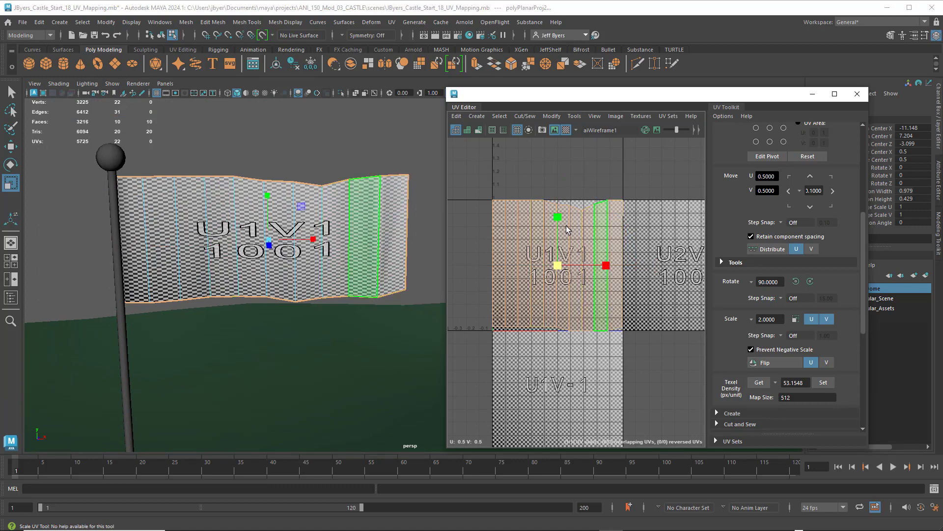
{"action": "right_click_drag", "start_coordinate": [511, 221], "coordinate": [471, 212]}
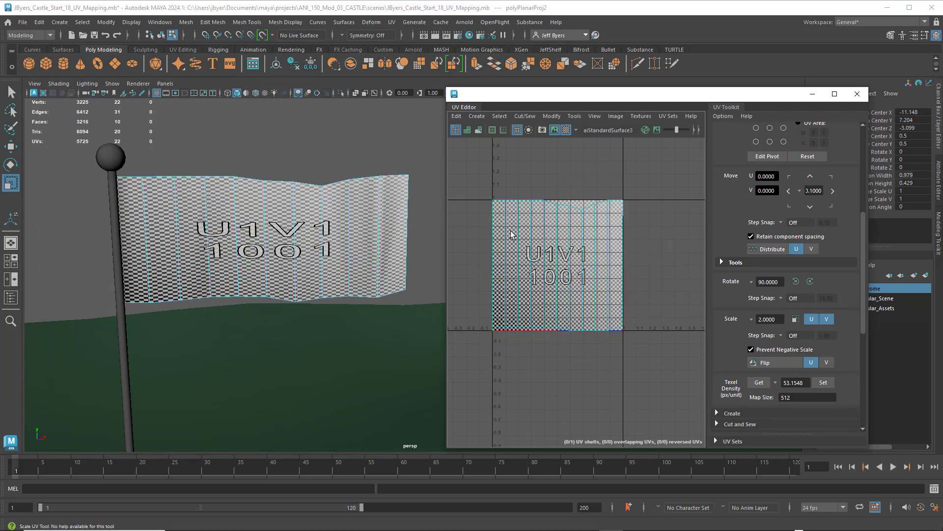
{"action": "left_click", "coordinate": [591, 261]}
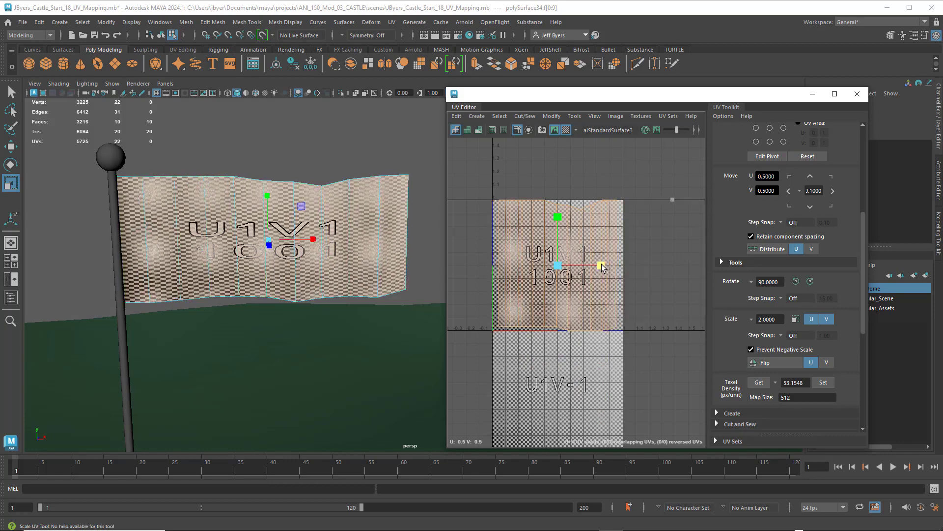
{"action": "left_click_drag", "start_coordinate": [601, 266], "coordinate": [637, 266]}
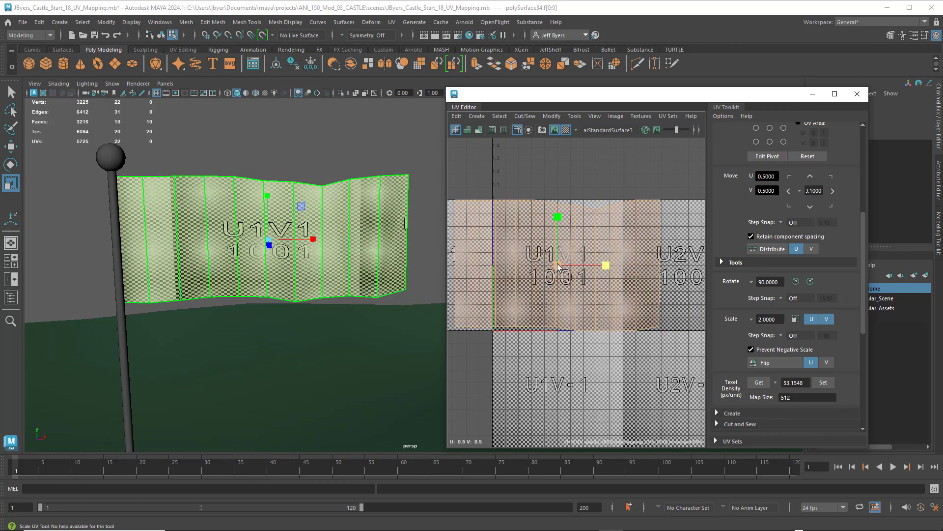
{"action": "left_click_drag", "start_coordinate": [558, 266], "coordinate": [535, 273]}
{"action": "left_click_drag", "start_coordinate": [603, 268], "coordinate": [623, 265]}
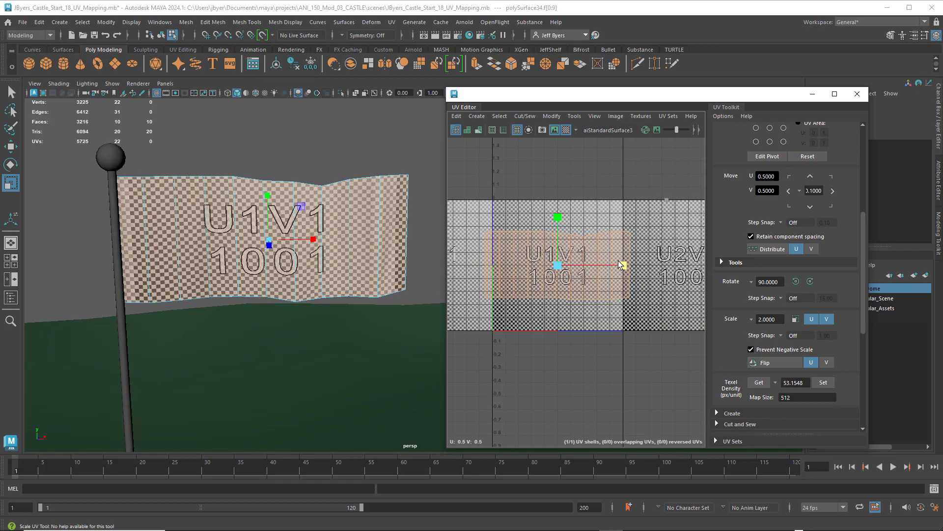
Scale the flag's UV shell down uniformly and fine-tune its width in U so it fits inside the 0–1 UV tile
{"action": "scroll", "coordinate": [294, 232], "scroll_direction": "up", "scroll_amount": 5}
{"action": "scroll", "coordinate": [293, 232], "scroll_direction": "down", "scroll_amount": 3}
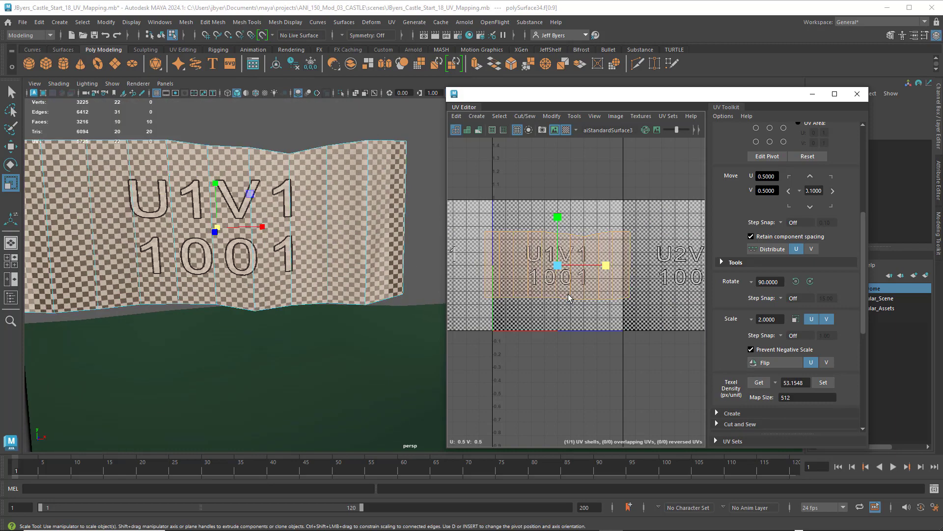
{"action": "left_click_drag", "start_coordinate": [557, 267], "coordinate": [547, 269]}
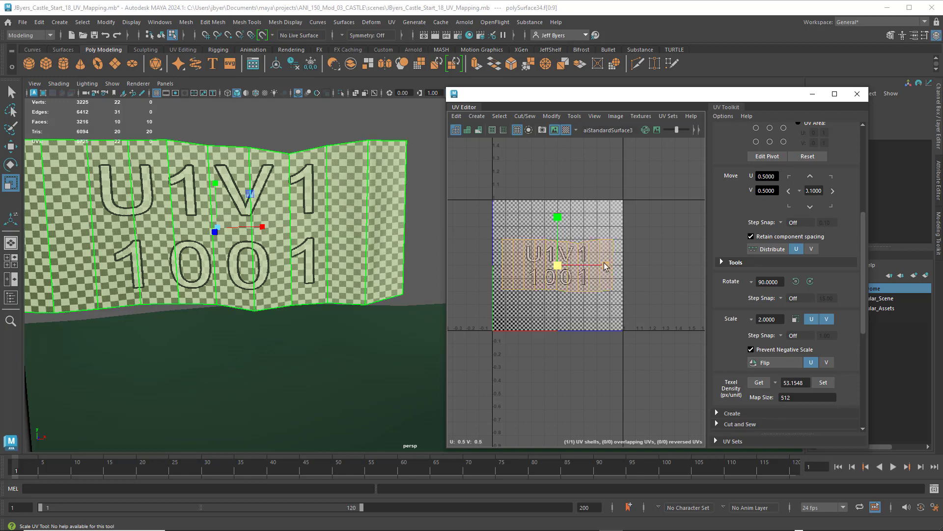
{"action": "left_click_drag", "start_coordinate": [604, 262], "coordinate": [609, 262]}
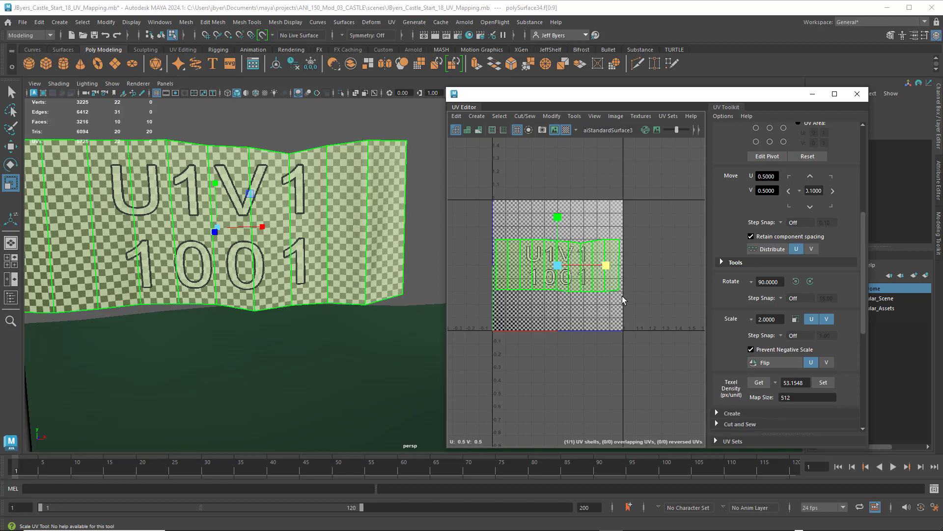
Turn off the checker map and the texture image behind the UVs, and select the flag in object mode
{"action": "left_click", "coordinate": [608, 316]}
{"action": "left_click", "coordinate": [568, 132]}
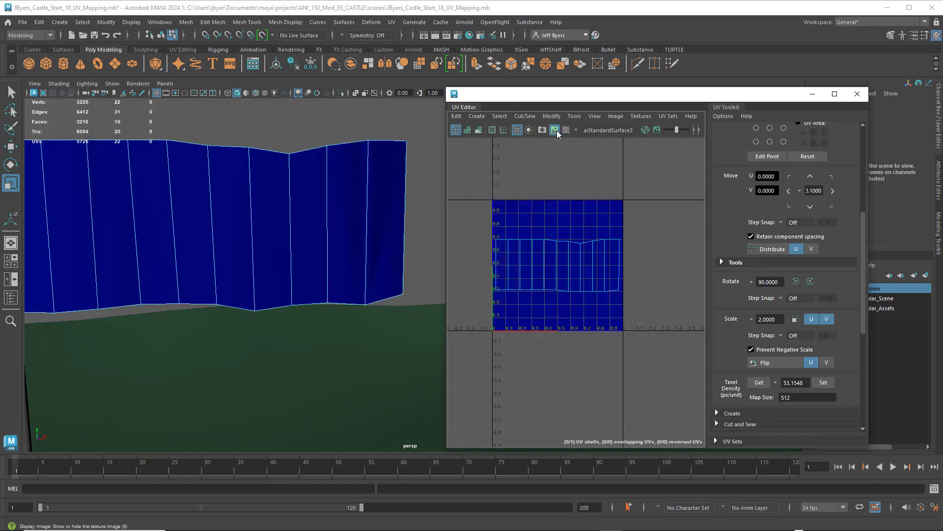
{"action": "left_click", "coordinate": [556, 131]}
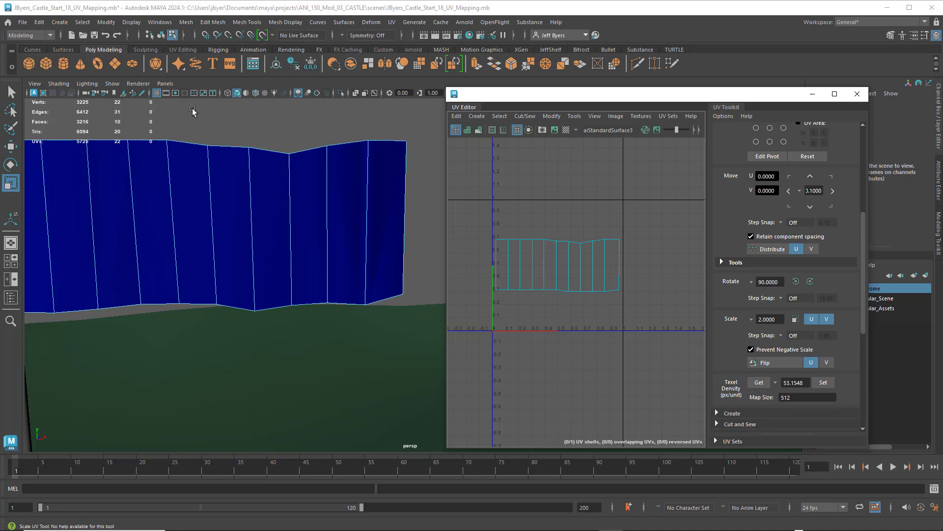
{"action": "key", "text": "F8"}
{"action": "left_click", "coordinate": [242, 213]}
{"action": "scroll", "coordinate": [279, 187], "scroll_direction": "down", "scroll_amount": 4}
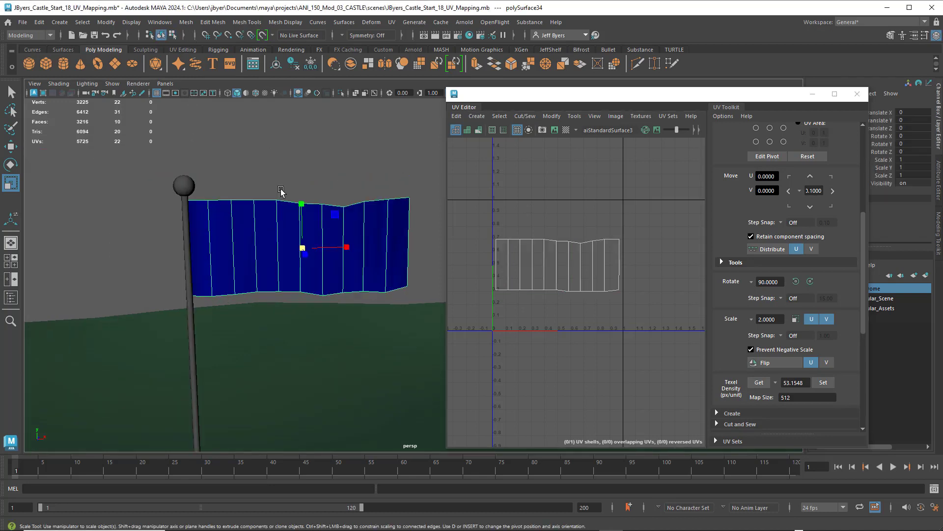
{"action": "left_click_drag", "start_coordinate": [293, 211], "coordinate": [300, 209], "text": "alt"}
{"action": "middle_click_drag", "start_coordinate": [299, 209], "coordinate": [228, 217], "text": "alt"}
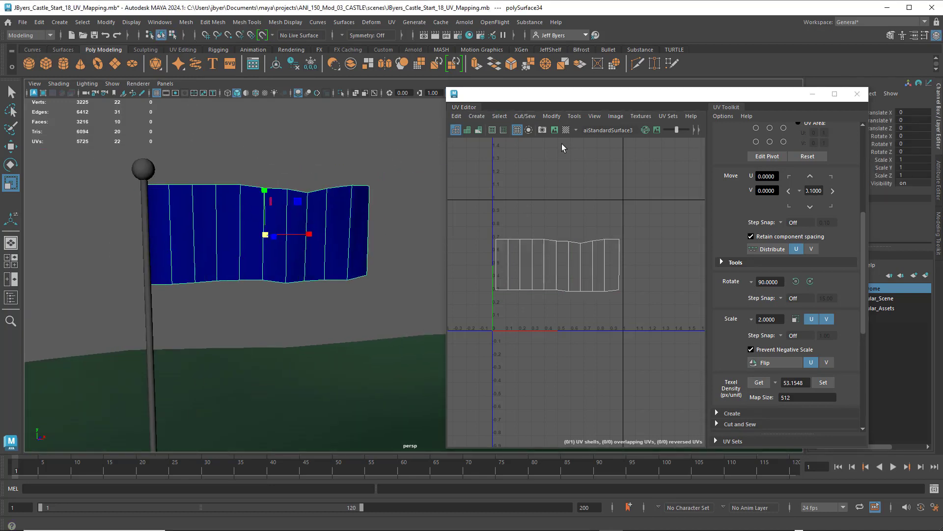
Save a 2048 × 2048 PNG UV snapshot of the flag as Castle_Modular_11_UV_TX.png in the sourceimages folder
{"action": "left_click", "coordinate": [542, 129]}
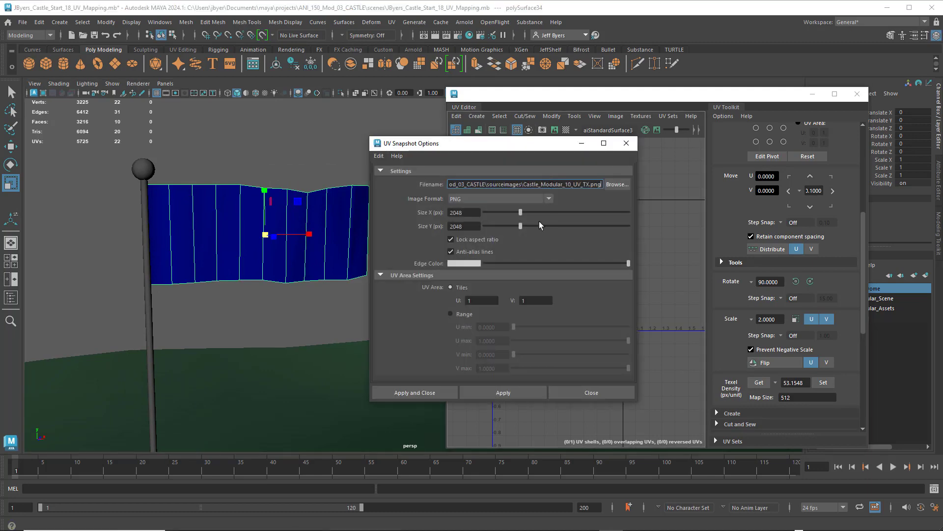
{"action": "left_click", "coordinate": [617, 184]}
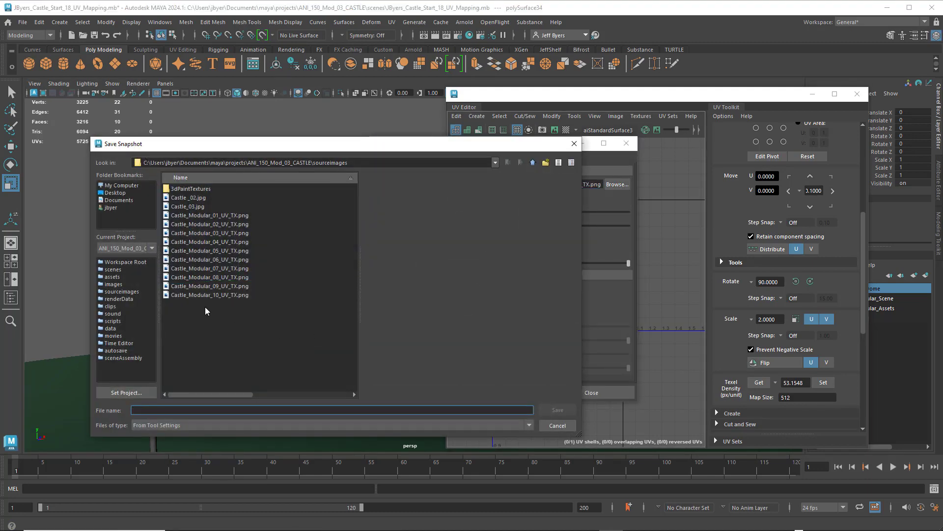
{"action": "left_click", "coordinate": [220, 295]}
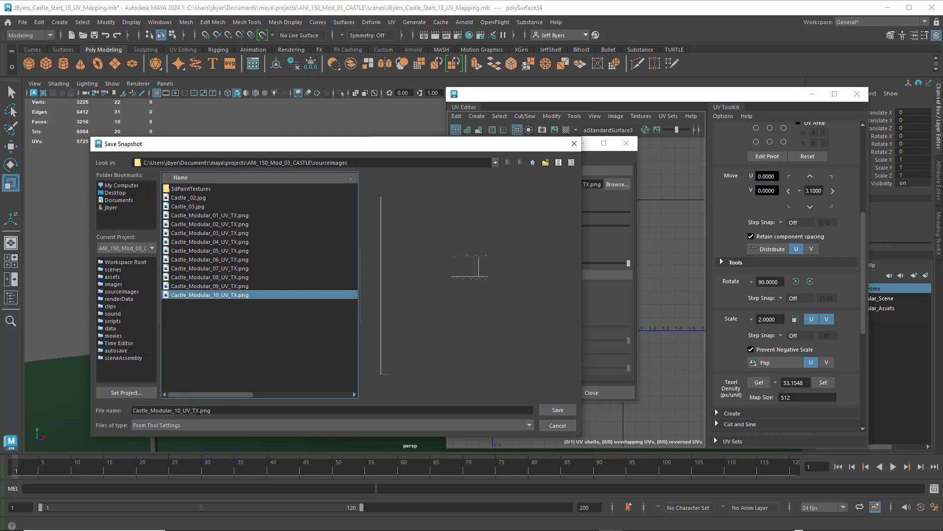
{"action": "left_click", "coordinate": [179, 409]}
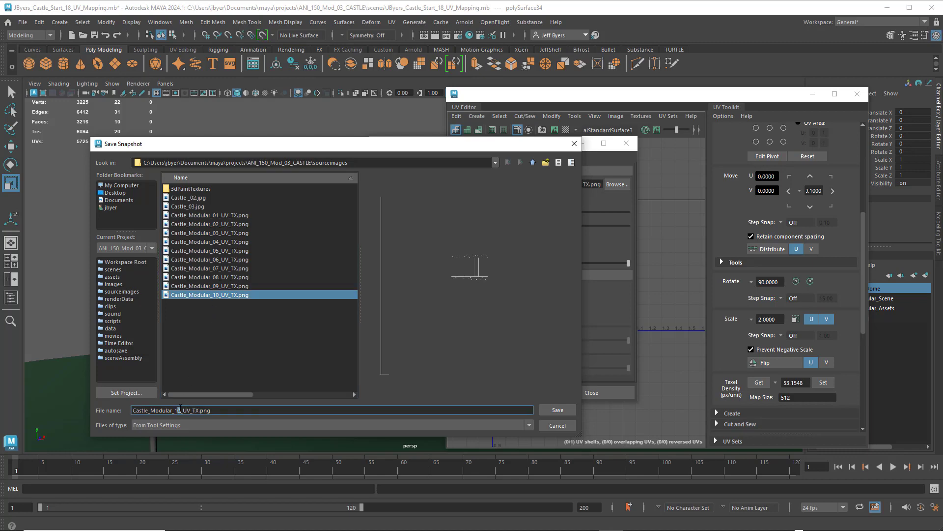
{"action": "key", "text": "Delete"}
{"action": "type", "text": "1"}
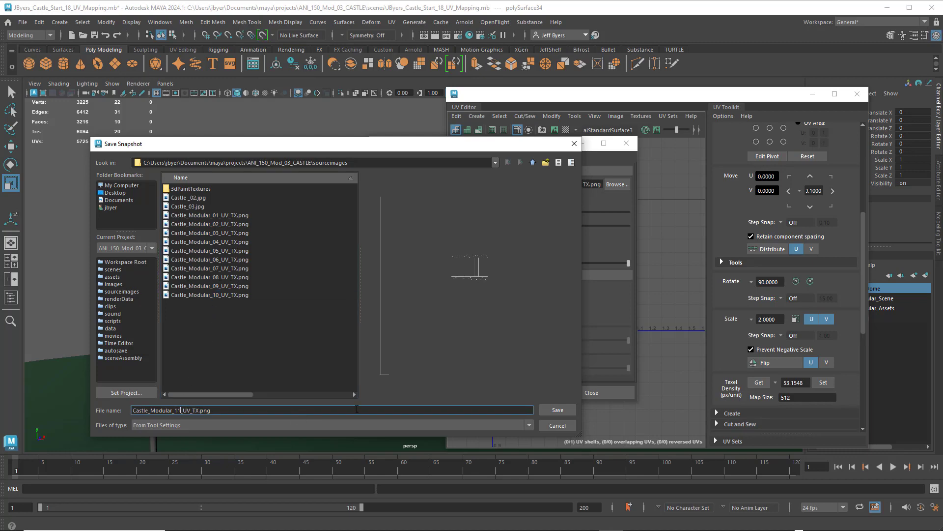
{"action": "left_click", "coordinate": [558, 410]}
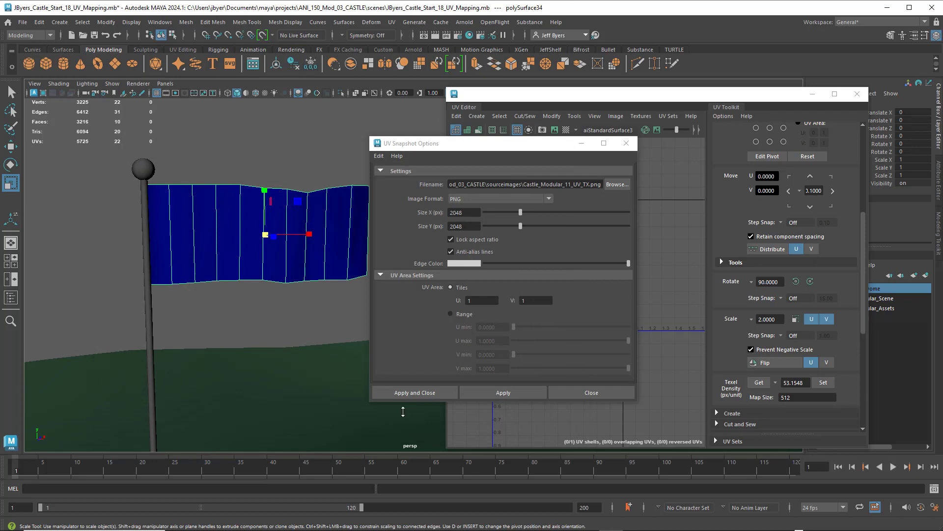
{"action": "left_click", "coordinate": [400, 392]}
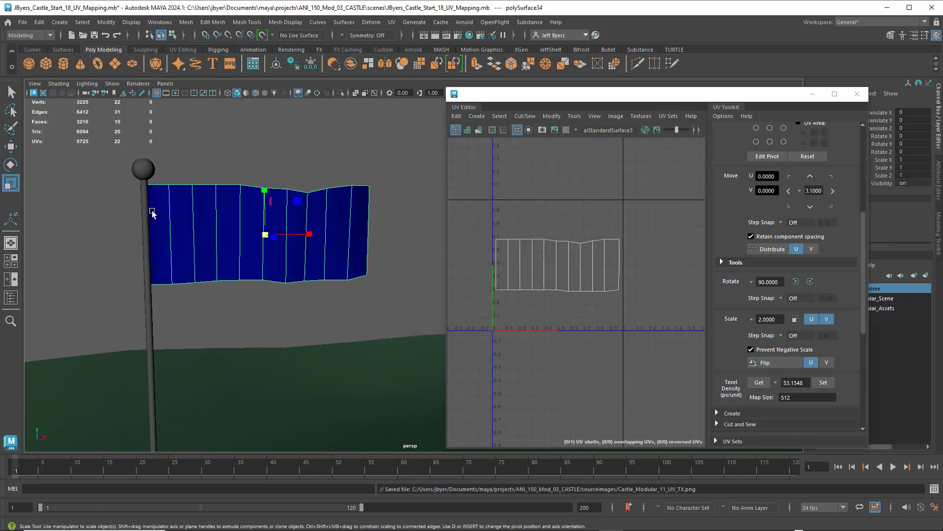
Export the selected flag as an OBJ file named Castle_Modular_11.obj in the scenes folder
{"action": "left_click", "coordinate": [23, 22]}
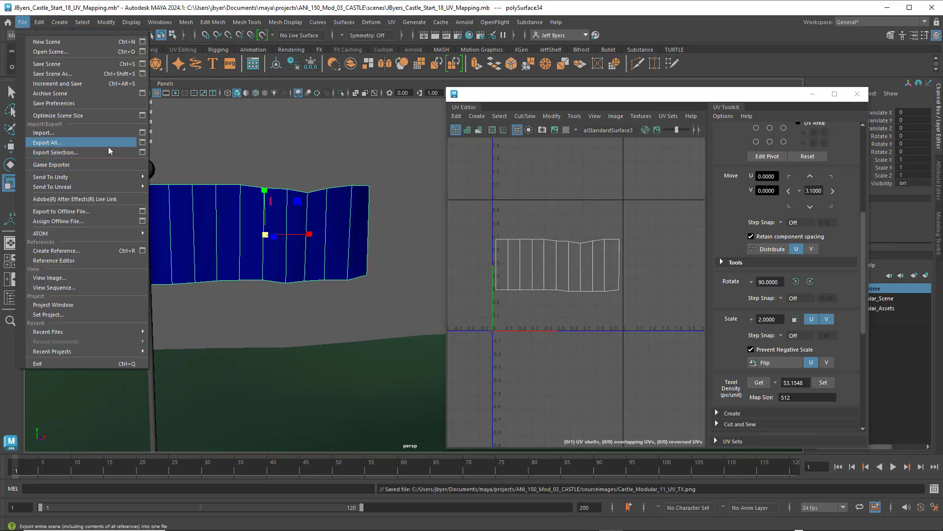
{"action": "left_click", "coordinate": [142, 153]}
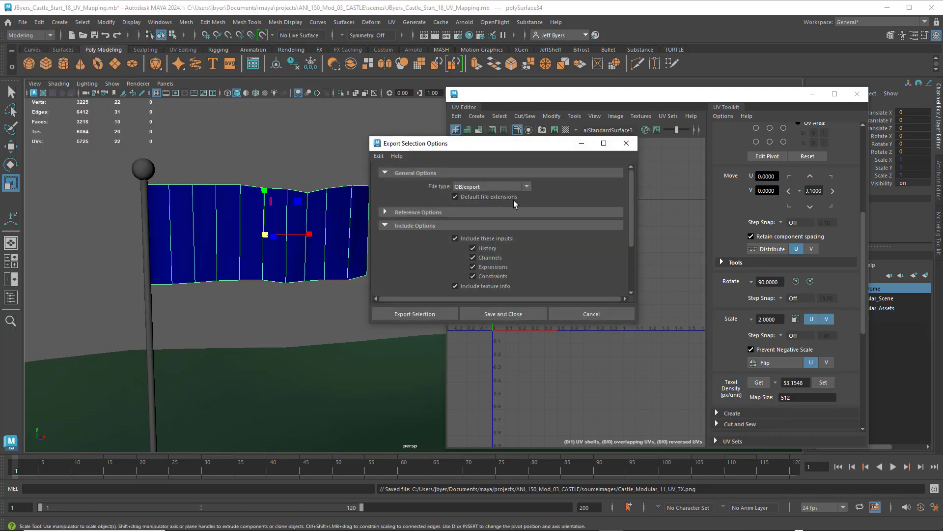
{"action": "left_click", "coordinate": [437, 313]}
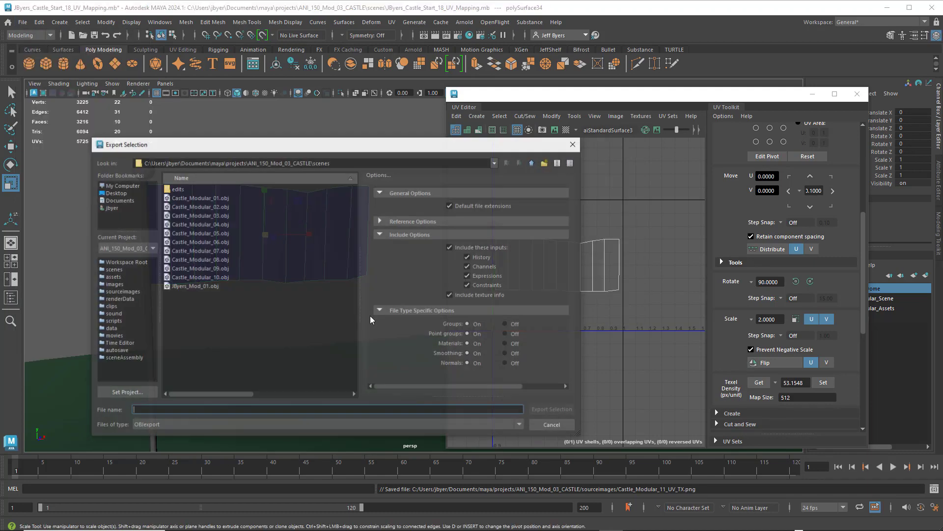
{"action": "left_click", "coordinate": [208, 278]}
{"action": "left_click", "coordinate": [178, 410]}
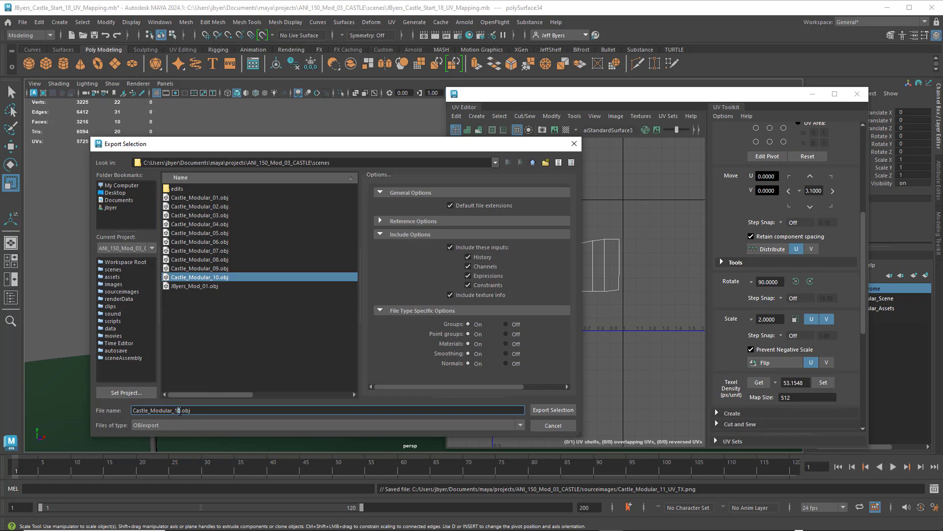
{"action": "key", "text": "Delete"}
{"action": "type", "text": "1"}
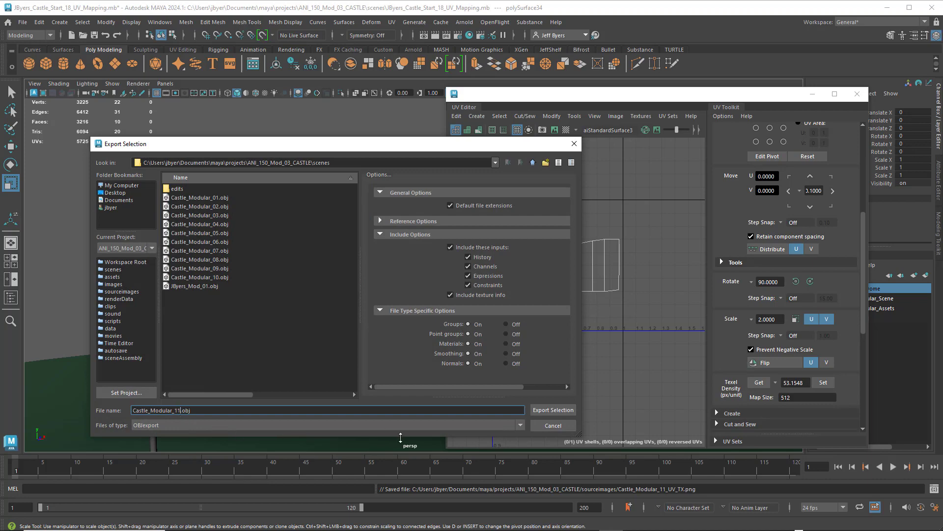
{"action": "left_click", "coordinate": [537, 410]}
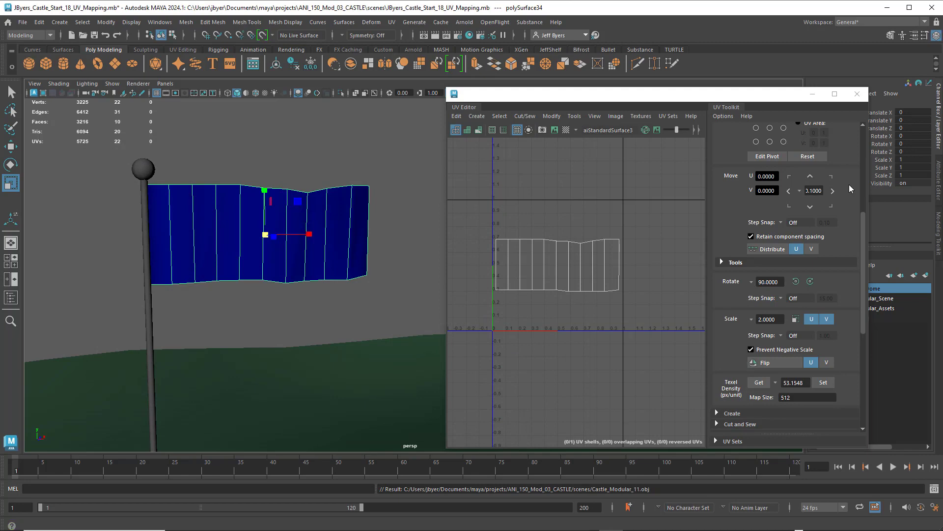
Close the UV Editor and select the triangular blue flag on the flat-topped round tower
{"action": "left_click", "coordinate": [858, 94]}
{"action": "left_click", "coordinate": [509, 292]}
{"action": "scroll", "coordinate": [509, 293], "scroll_direction": "down", "scroll_amount": 5}
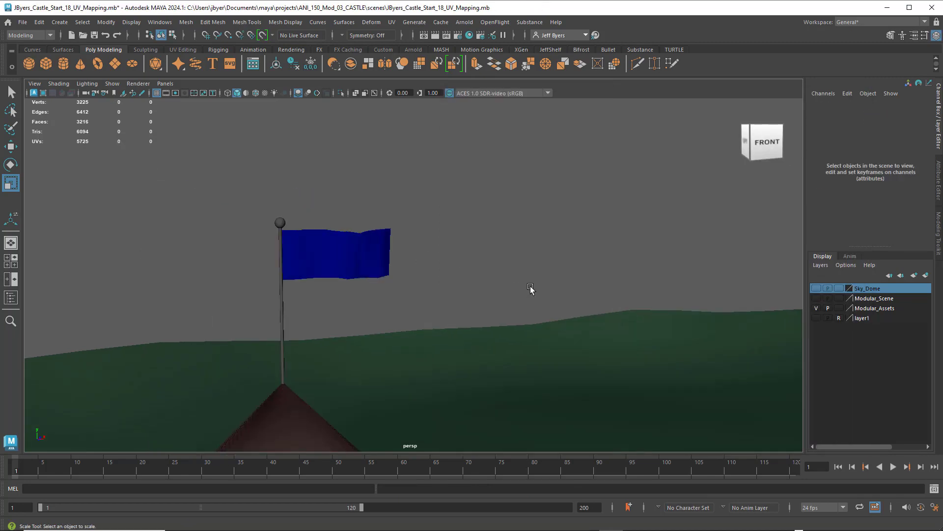
{"action": "middle_click_drag", "start_coordinate": [589, 291], "coordinate": [455, 249], "text": "alt"}
{"action": "scroll", "coordinate": [516, 272], "scroll_direction": "down", "scroll_amount": 5}
{"action": "middle_click_drag", "start_coordinate": [521, 273], "coordinate": [428, 281], "text": "alt"}
{"action": "scroll", "coordinate": [454, 281], "scroll_direction": "up", "scroll_amount": 4}
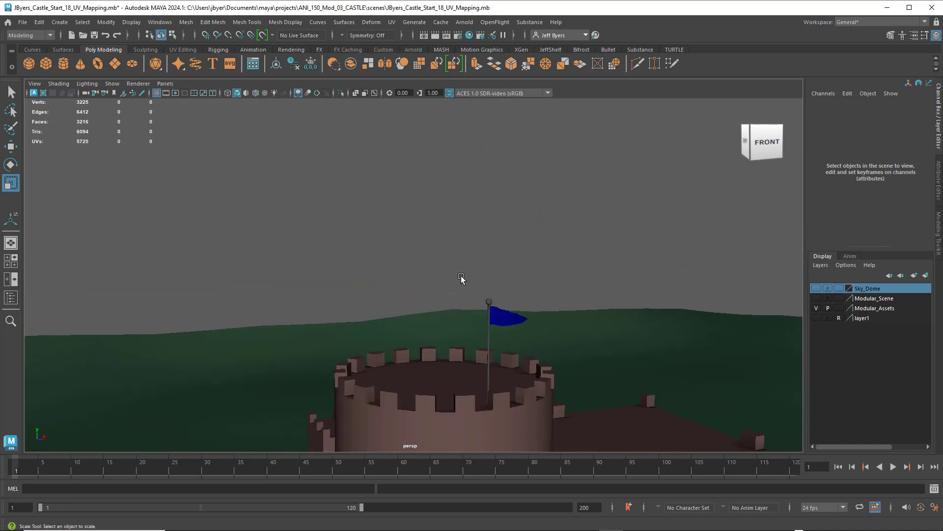
{"action": "left_click_drag", "start_coordinate": [461, 278], "coordinate": [460, 229], "text": "alt"}
{"action": "mouse_move", "coordinate": [382, 304]}
{"action": "left_mouse_down", "text": "alt"}
{"action": "mouse_move", "coordinate": [349, 318]}
{"action": "mouse_move", "coordinate": [376, 303]}
{"action": "left_mouse_up", "text": "alt"}
{"action": "left_click", "coordinate": [224, 293]}
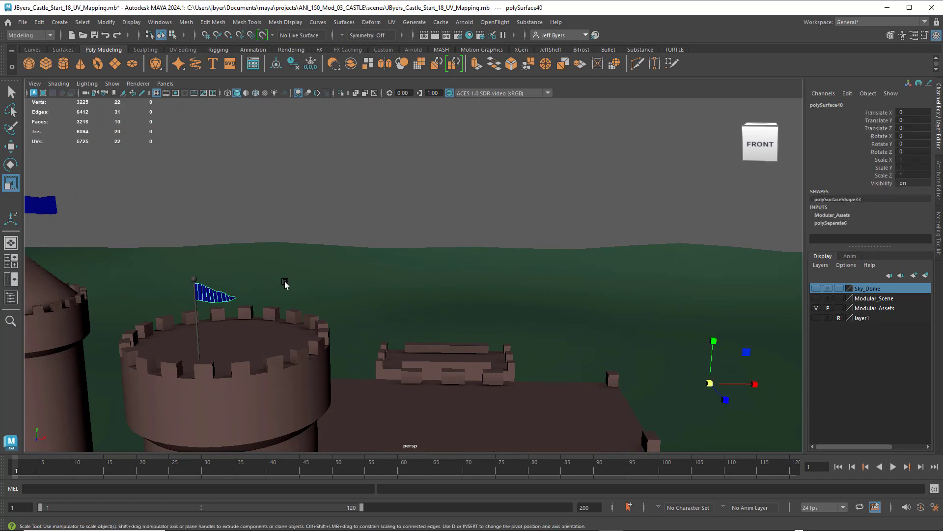
Apply a planar UV projection to the triangular flag, fitted to the bounding box from the Z axis, and open its UVs in the UV Editor
{"action": "middle_click_drag", "start_coordinate": [223, 293], "coordinate": [370, 240], "text": "alt"}
{"action": "scroll", "coordinate": [358, 250], "scroll_direction": "up", "scroll_amount": 5}
{"action": "left_click_drag", "start_coordinate": [348, 257], "coordinate": [352, 259], "text": "alt"}
{"action": "left_click", "coordinate": [392, 22]}
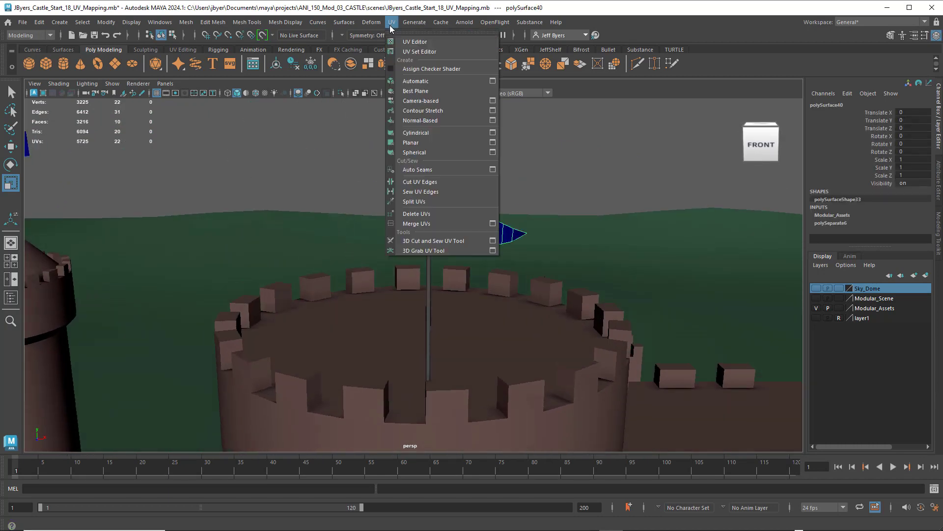
{"action": "left_click", "coordinate": [490, 142]}
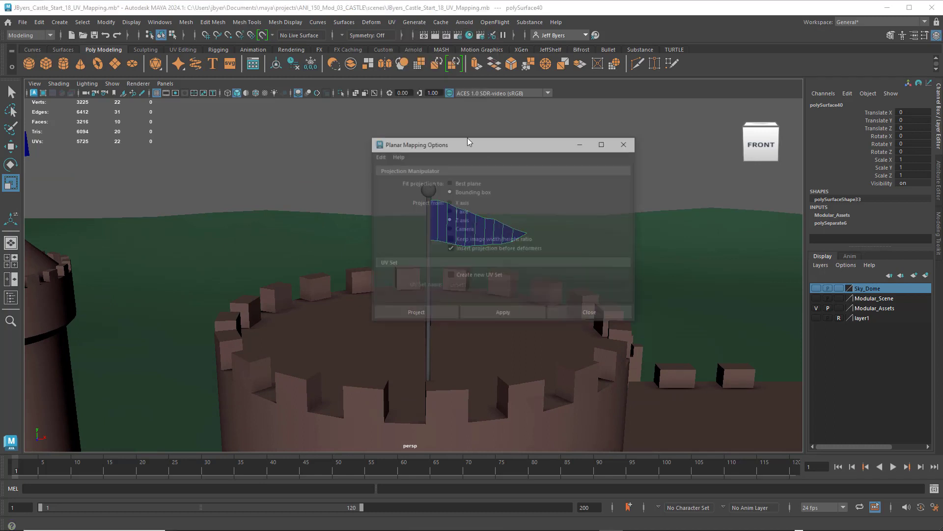
{"action": "left_click", "coordinate": [437, 313]}
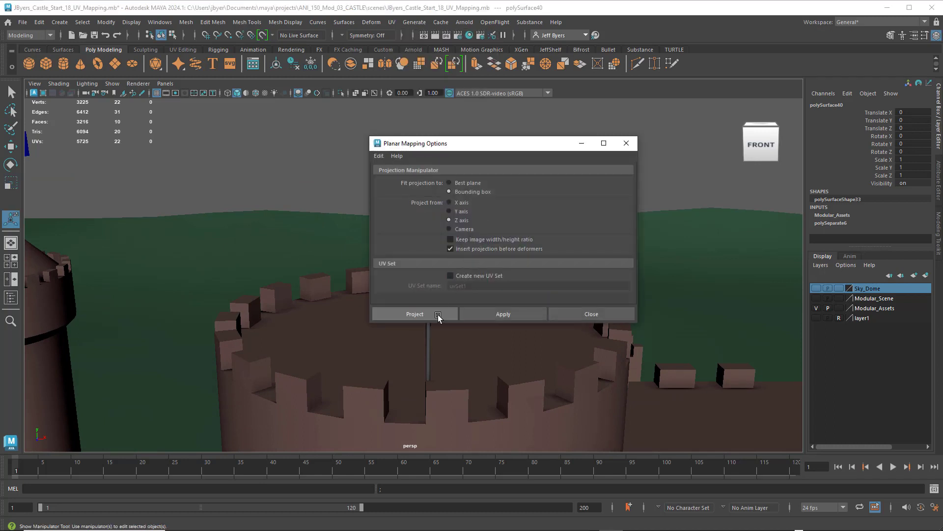
{"action": "left_click", "coordinate": [391, 23]}
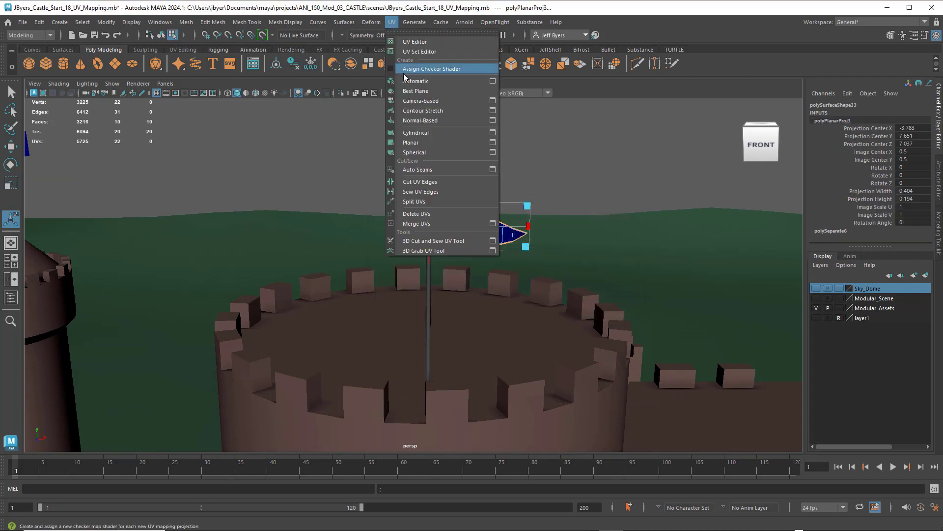
{"action": "left_click", "coordinate": [408, 39]}
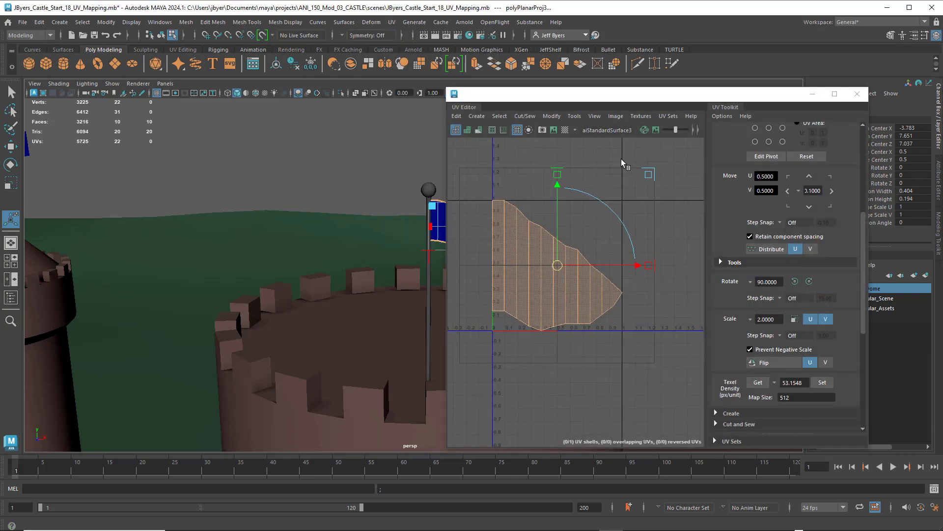
Show the checker pattern on the triangular flag and move the UV Editor aside so the flag can be viewed up close
{"action": "left_click", "coordinate": [566, 130]}
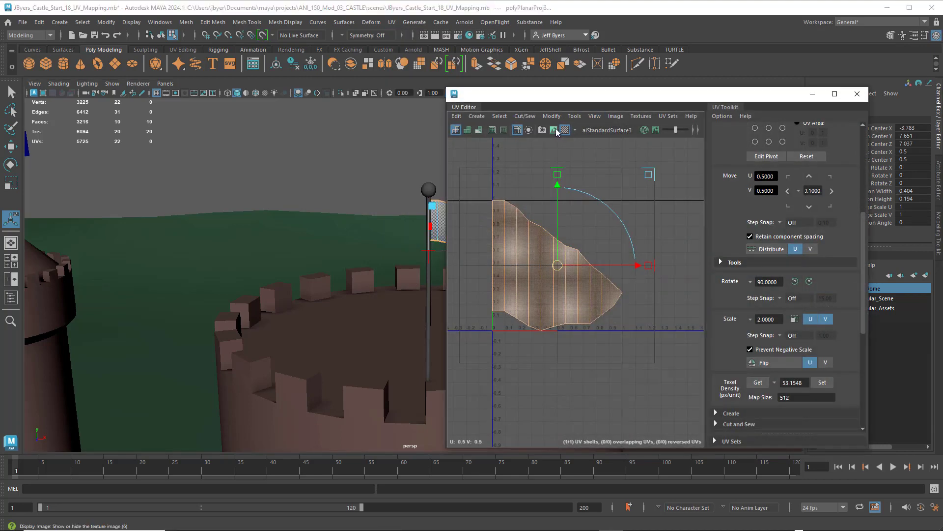
{"action": "left_click", "coordinate": [557, 132]}
{"action": "left_click_drag", "start_coordinate": [552, 94], "coordinate": [669, 94]}
{"action": "scroll", "coordinate": [467, 250], "scroll_direction": "up", "scroll_amount": 5}
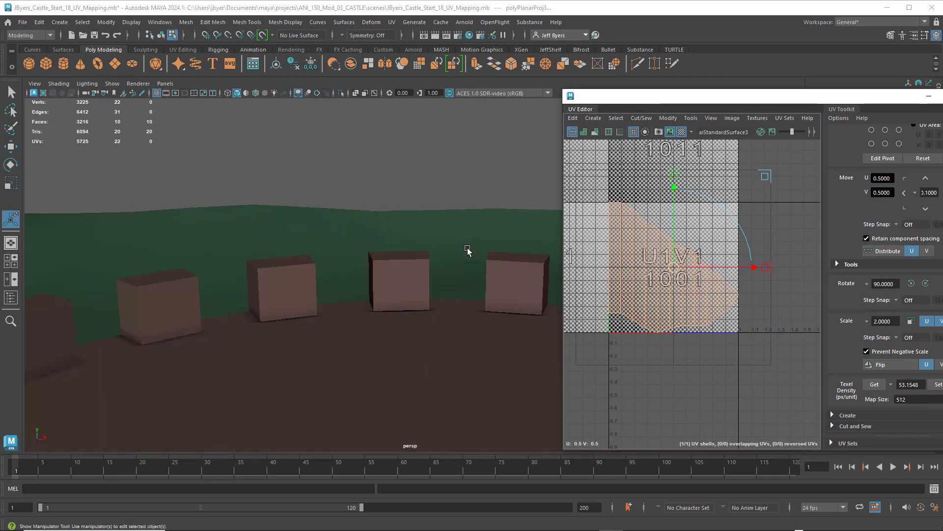
{"action": "scroll", "coordinate": [481, 253], "scroll_direction": "down", "scroll_amount": 3}
{"action": "scroll", "coordinate": [392, 275], "scroll_direction": "down", "scroll_amount": 3}
{"action": "middle_click_drag", "start_coordinate": [503, 242], "coordinate": [449, 240], "text": "alt"}
{"action": "scroll", "coordinate": [395, 275], "scroll_direction": "up", "scroll_amount": 2}
{"action": "scroll", "coordinate": [450, 246], "scroll_direction": "down", "scroll_amount": 5}
{"action": "right_click_drag", "start_coordinate": [451, 246], "coordinate": [535, 256], "text": "alt"}
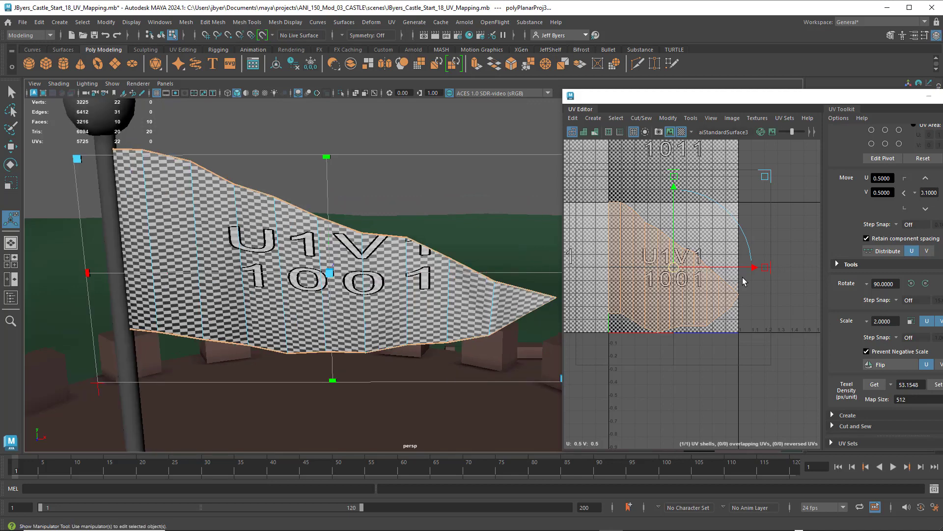
Scale the triangular flag's UV shell, shrinking its height more than its width, until the checkers look even and the shell fits the UV tile
{"action": "key", "text": "r"}
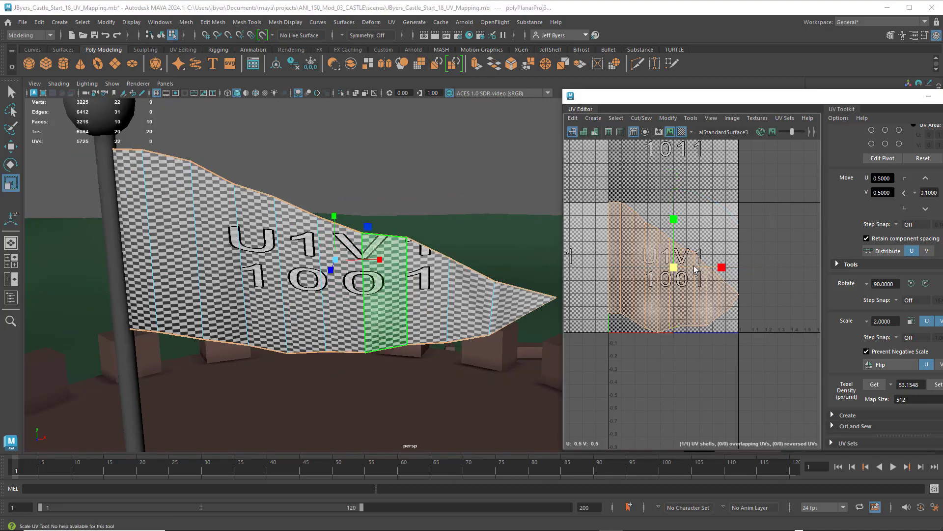
{"action": "mouse_move", "coordinate": [675, 269]}
{"action": "left_mouse_down"}
{"action": "mouse_move", "coordinate": [769, 268]}
{"action": "mouse_move", "coordinate": [662, 271]}
{"action": "left_mouse_up"}
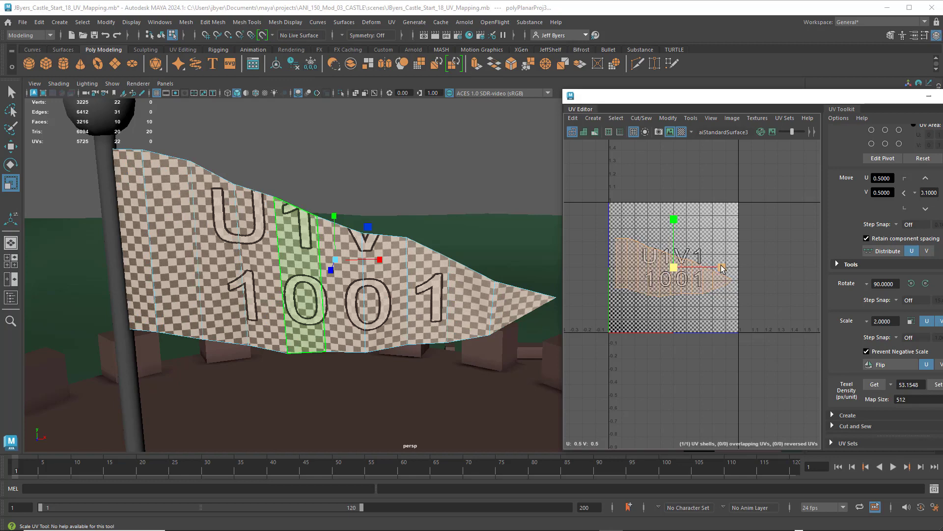
{"action": "mouse_move", "coordinate": [721, 267]}
{"action": "left_mouse_down"}
{"action": "mouse_move", "coordinate": [730, 268]}
{"action": "mouse_move", "coordinate": [722, 267]}
{"action": "left_mouse_up"}
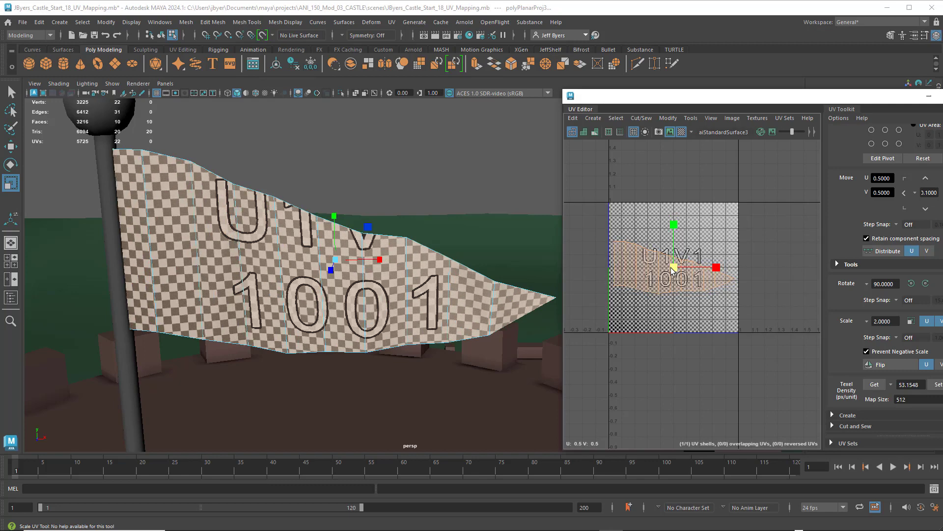
{"action": "left_click_drag", "start_coordinate": [670, 270], "coordinate": [670, 271]}
Hide the checker pattern and texture image, and shift the UV shell slightly to a center of about U 0.508, V 0.545
{"action": "left_click", "coordinate": [671, 132]}
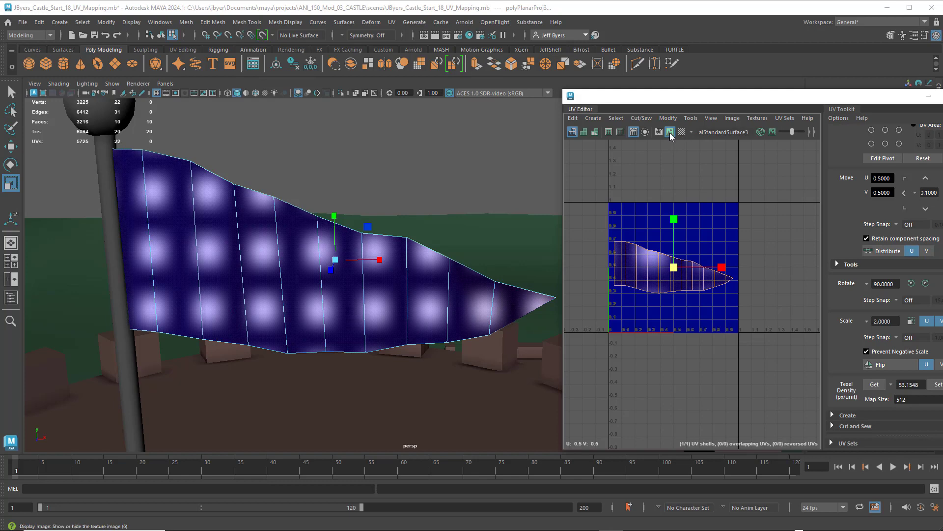
{"action": "left_click", "coordinate": [671, 133]}
{"action": "key", "text": "w"}
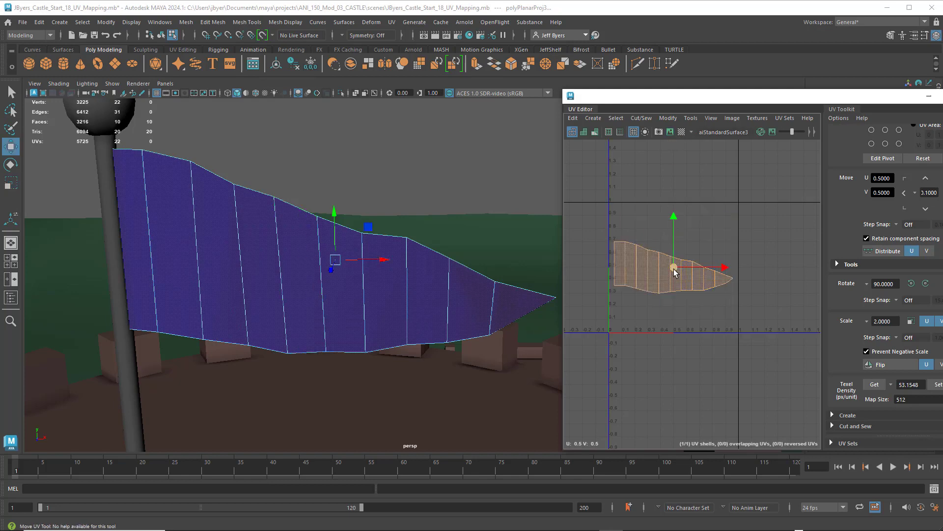
{"action": "left_click_drag", "start_coordinate": [674, 269], "coordinate": [676, 267]}
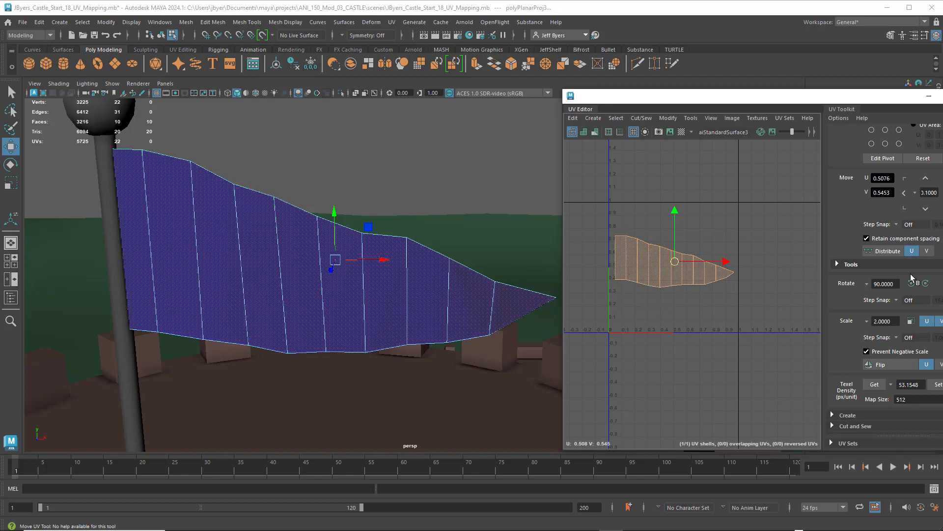
{"action": "left_click", "coordinate": [693, 193]}
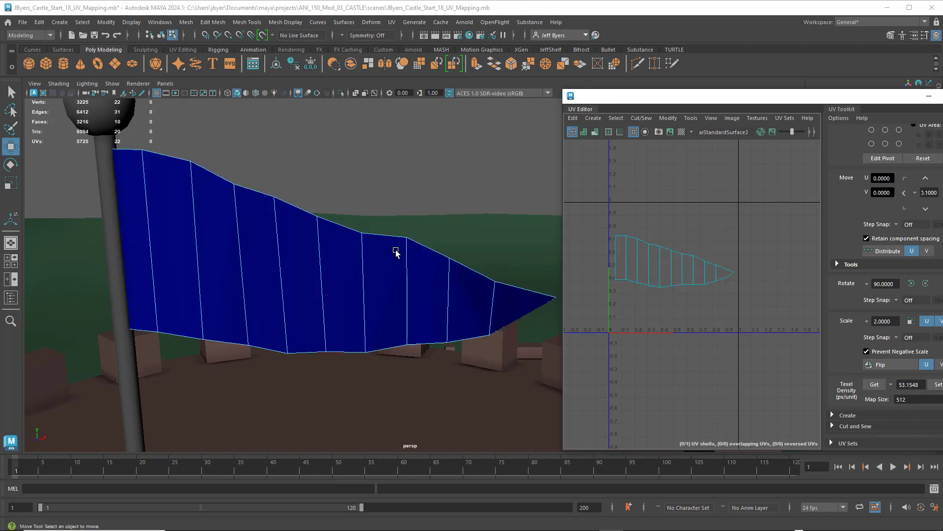
Select the whole triangular flag in object selection mode and undo its accidental upward move
{"action": "right_click", "coordinate": [275, 246]}
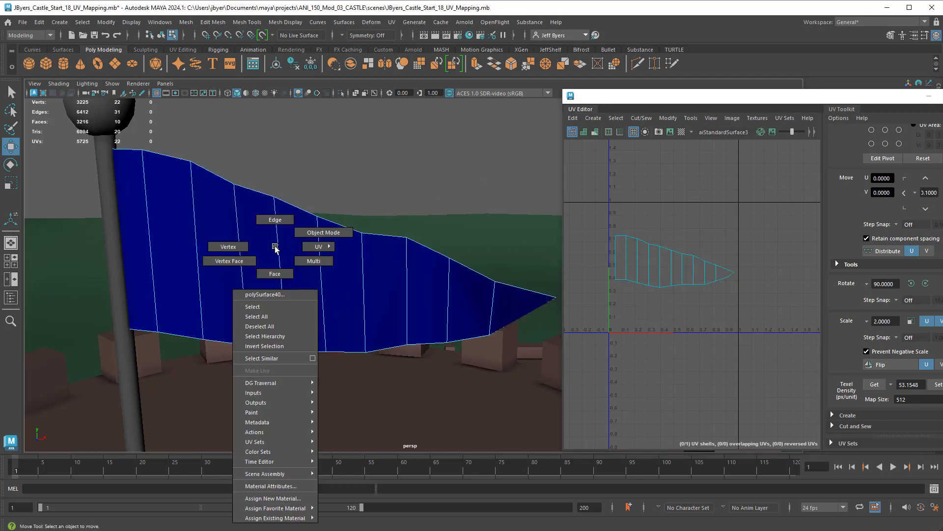
{"action": "left_click", "coordinate": [268, 306]}
{"action": "key", "text": "ctrl+z"}
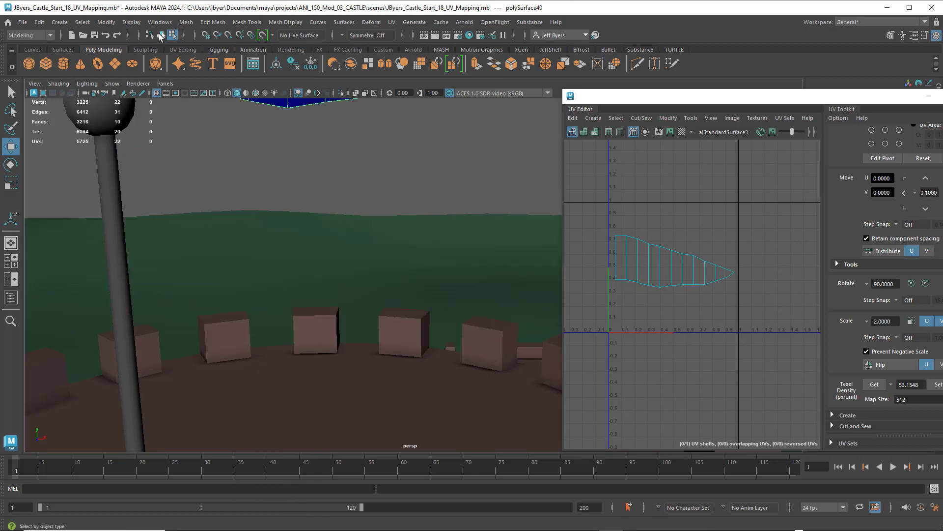
{"action": "left_click", "coordinate": [161, 35]}
{"action": "scroll", "coordinate": [287, 160], "scroll_direction": "down", "scroll_amount": 8}
{"action": "scroll", "coordinate": [299, 161], "scroll_direction": "up", "scroll_amount": 6}
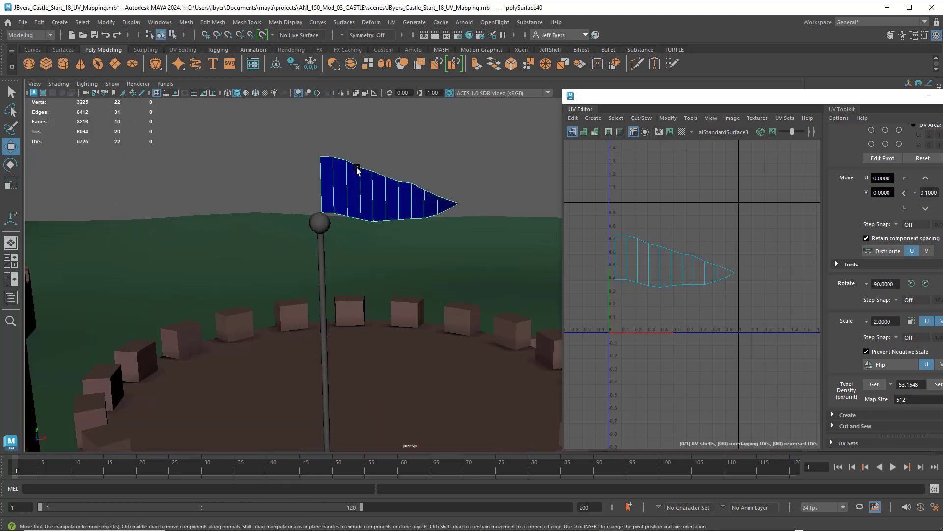
{"action": "key", "text": "ctrl+z"}
{"action": "key", "text": "ctrl+z"}
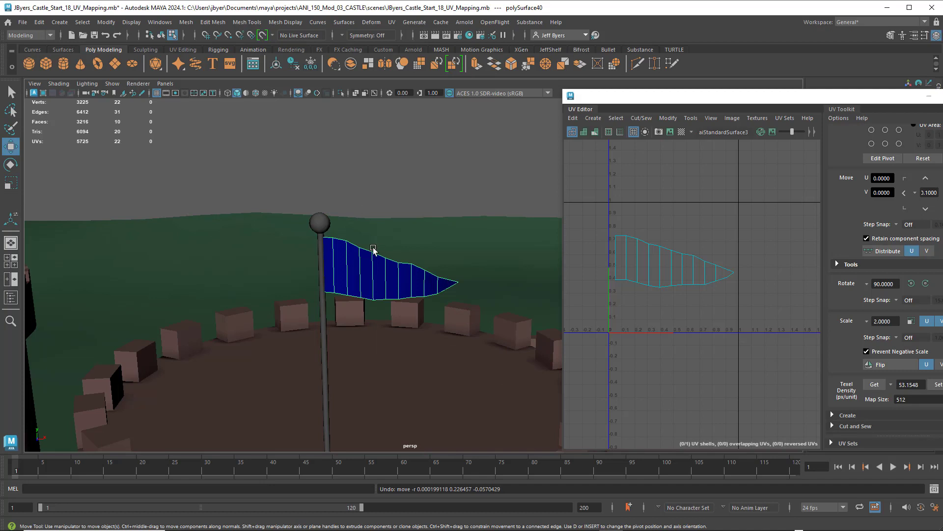
{"action": "left_click", "coordinate": [160, 35]}
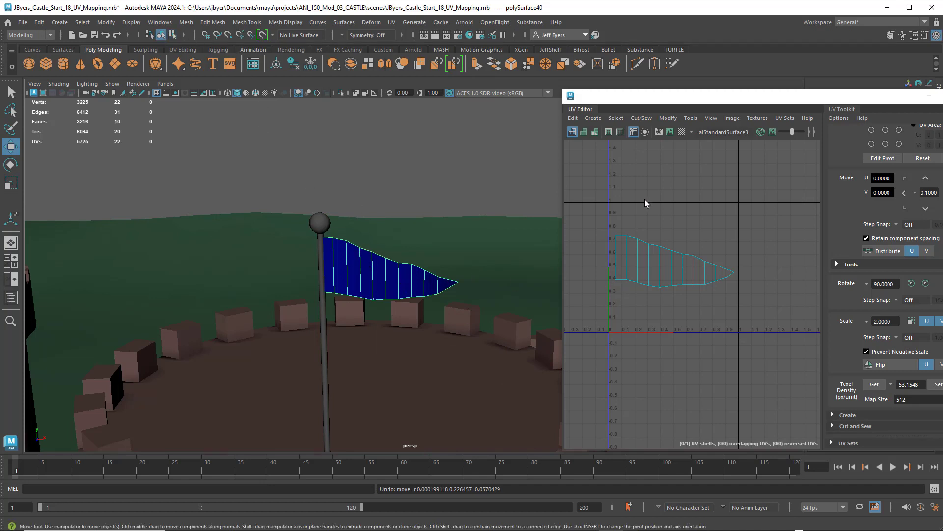
Save a 2048 × 2048 PNG UV snapshot of the triangular flag as Castle_Modular_12_UV_TX.png in the sourceimages folder
{"action": "left_click", "coordinate": [658, 132]}
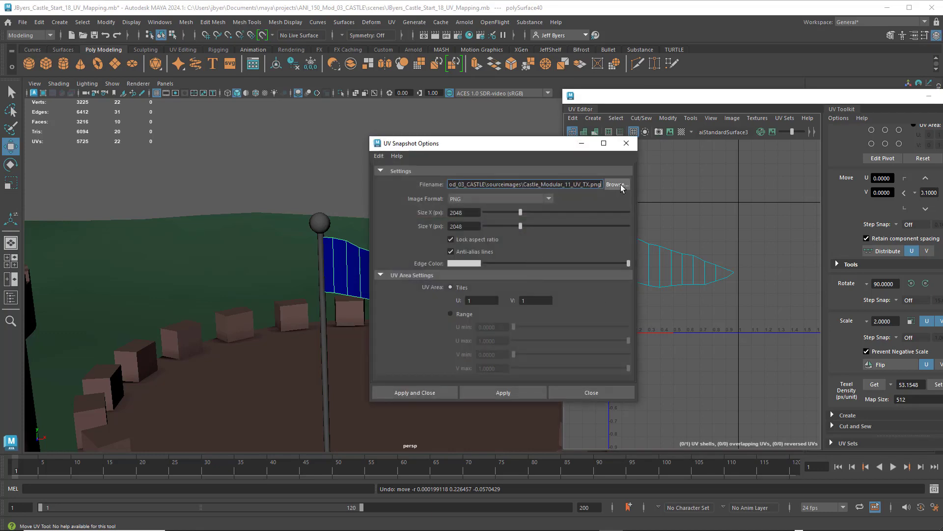
{"action": "left_click", "coordinate": [614, 184]}
{"action": "left_click", "coordinate": [205, 306]}
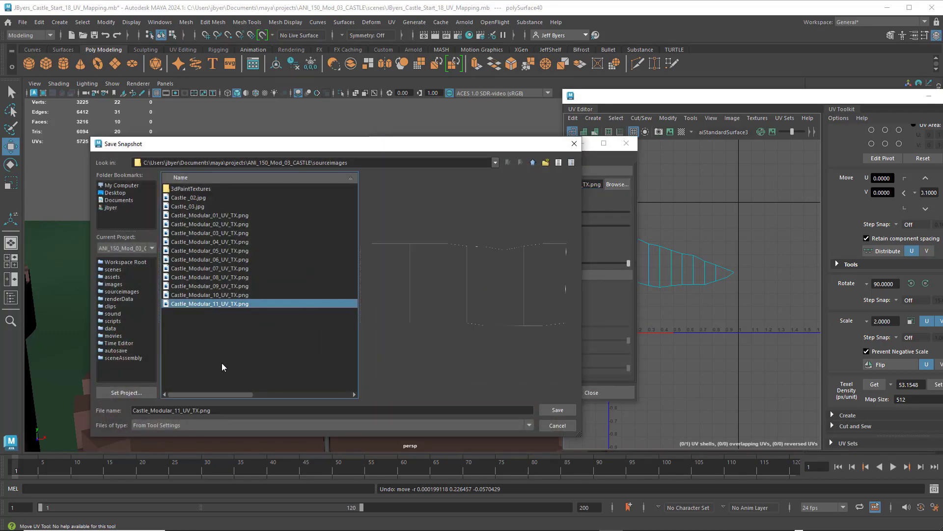
{"action": "left_click", "coordinate": [179, 410]}
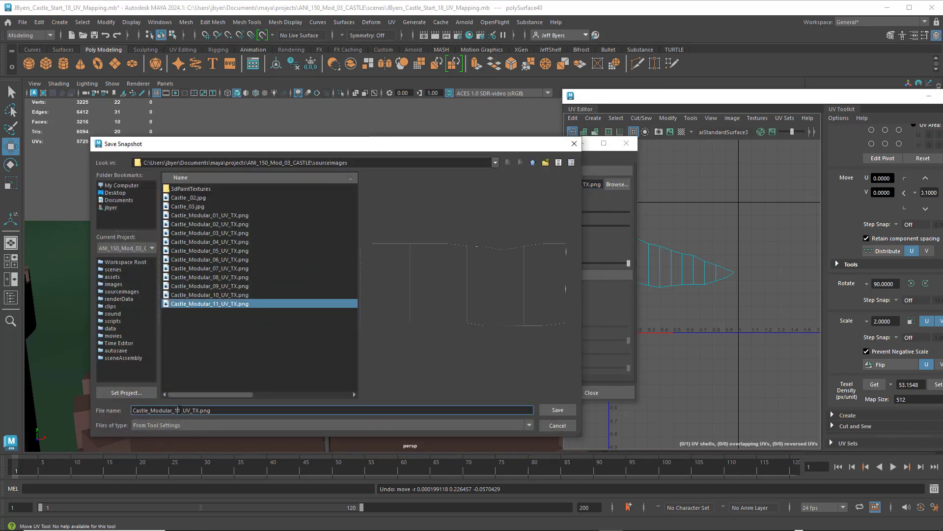
{"action": "type", "text": "2"}
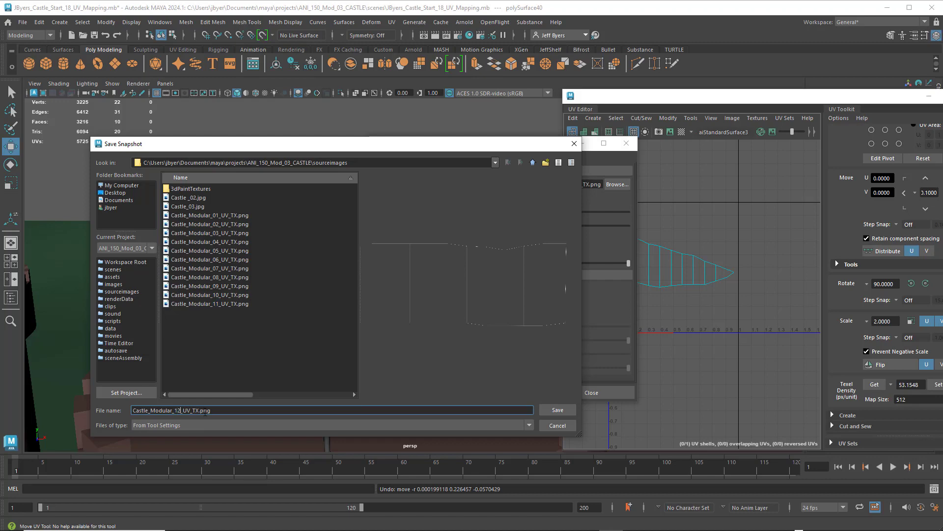
{"action": "left_click", "coordinate": [558, 411]}
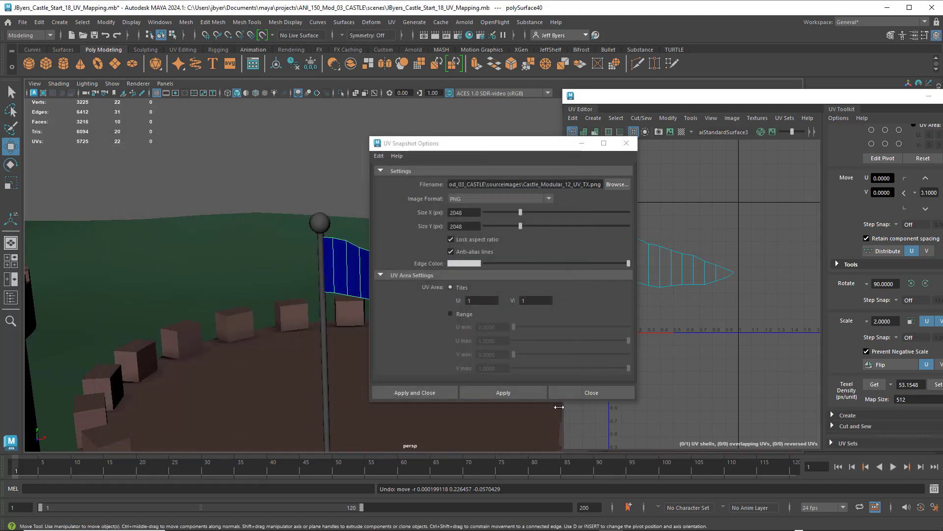
{"action": "left_click", "coordinate": [422, 393]}
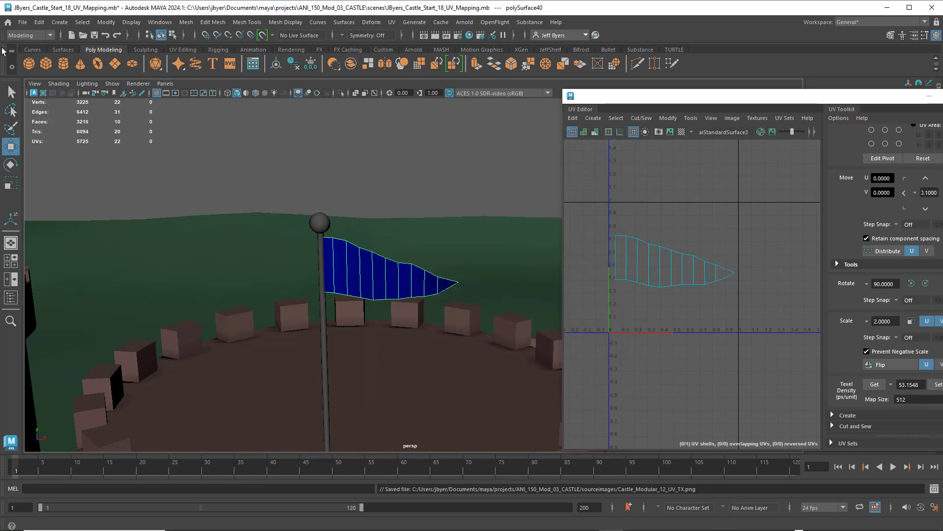
Export the selected triangular flag as an OBJ file named Castle_Modular_12.obj in the scenes folder
{"action": "left_click", "coordinate": [23, 22]}
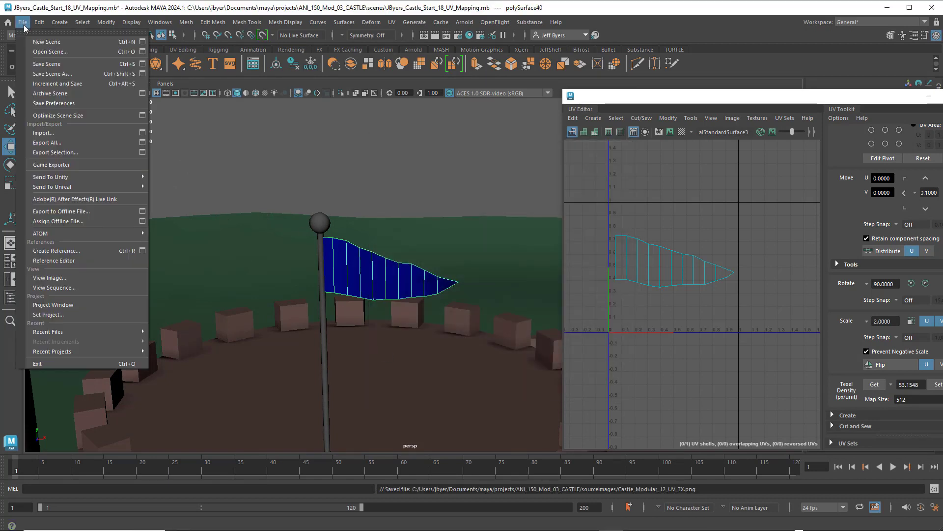
{"action": "left_click", "coordinate": [143, 152]}
{"action": "left_click", "coordinate": [415, 315]}
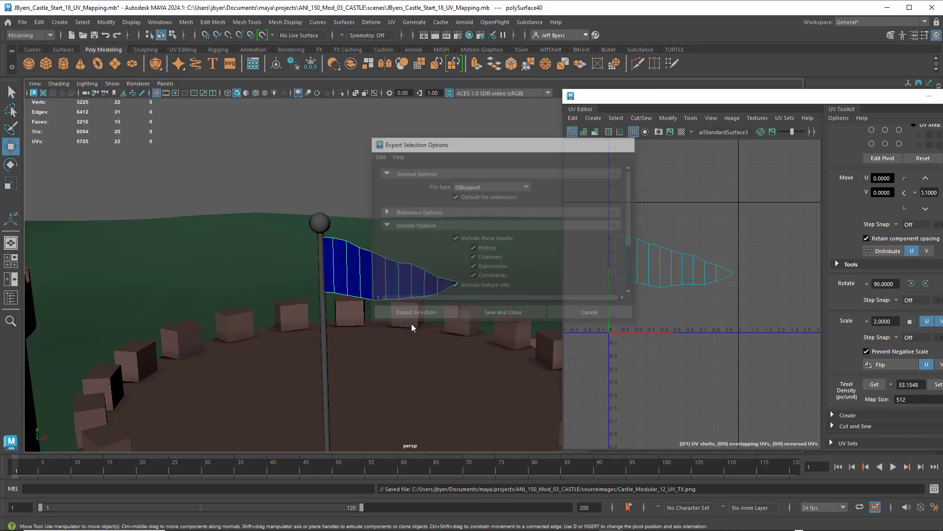
{"action": "left_click", "coordinate": [196, 287]}
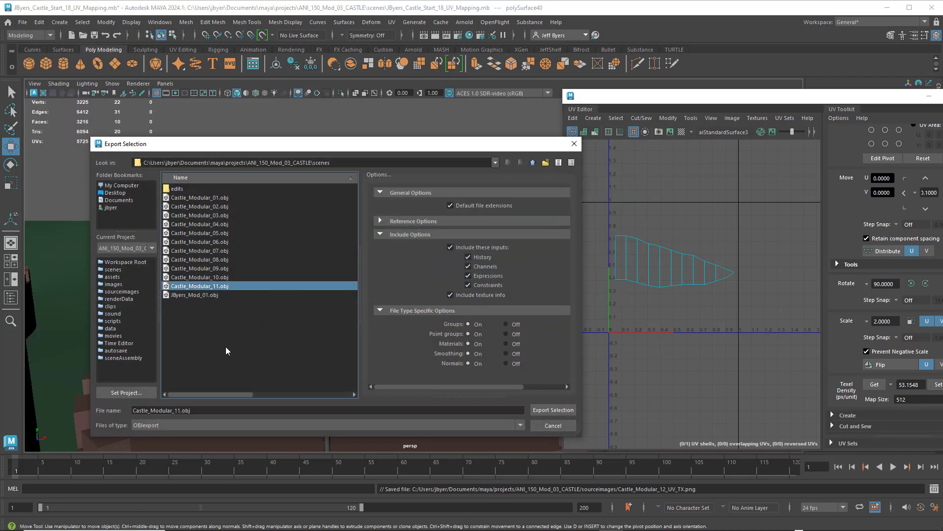
{"action": "left_click", "coordinate": [178, 411]}
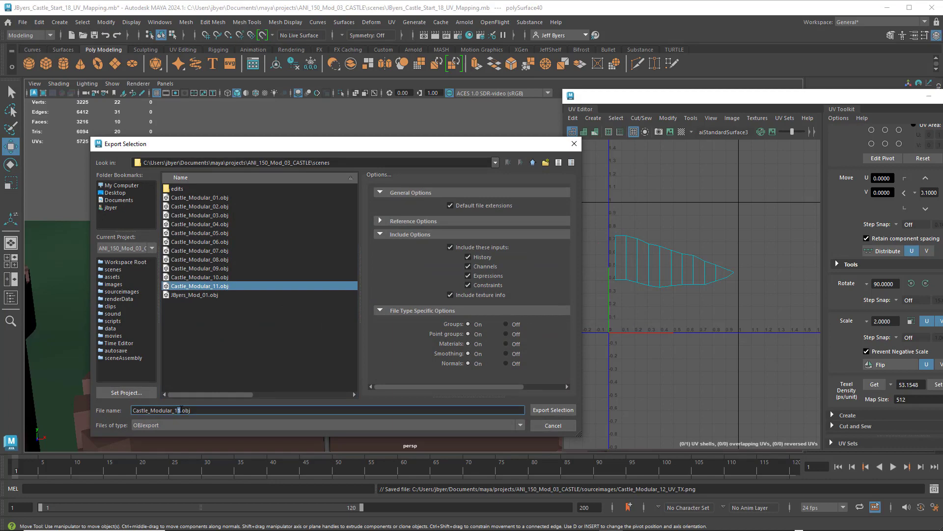
{"action": "type", "text": "2"}
{"action": "left_click", "coordinate": [546, 411]}
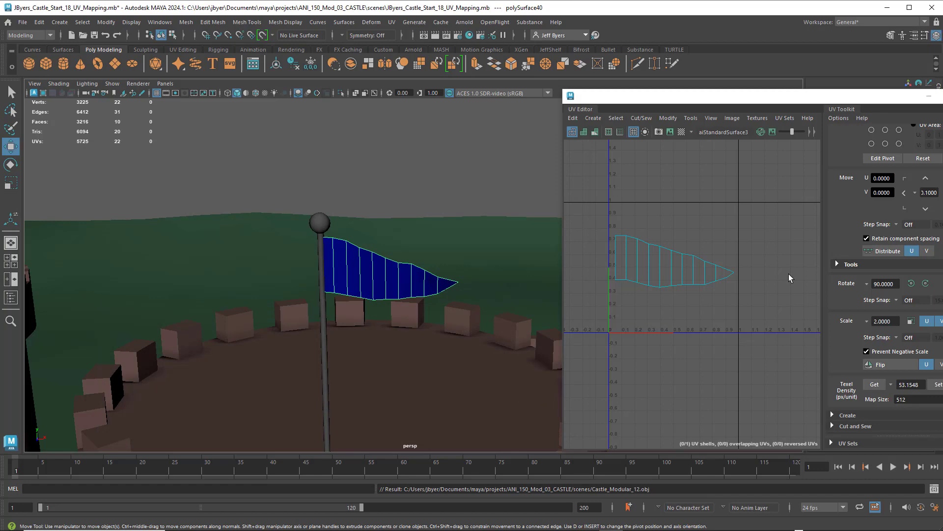
Close the UV Editor and select the blue banner hanging below the window on the square keep wall
{"action": "left_click_drag", "start_coordinate": [762, 97], "coordinate": [623, 94]}
{"action": "left_click", "coordinate": [835, 93]}
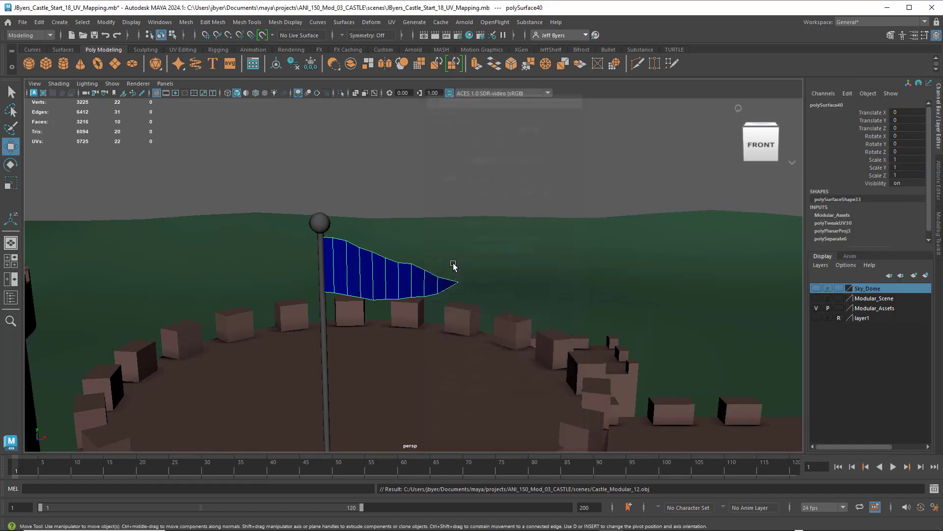
{"action": "scroll", "coordinate": [550, 284], "scroll_direction": "down", "scroll_amount": 5}
{"action": "middle_click_drag", "start_coordinate": [602, 290], "coordinate": [592, 228], "text": "alt"}
{"action": "right_click_drag", "start_coordinate": [592, 228], "coordinate": [499, 278], "text": "alt"}
{"action": "middle_click_drag", "start_coordinate": [499, 278], "coordinate": [502, 256], "text": "alt"}
{"action": "left_click", "coordinate": [449, 282]}
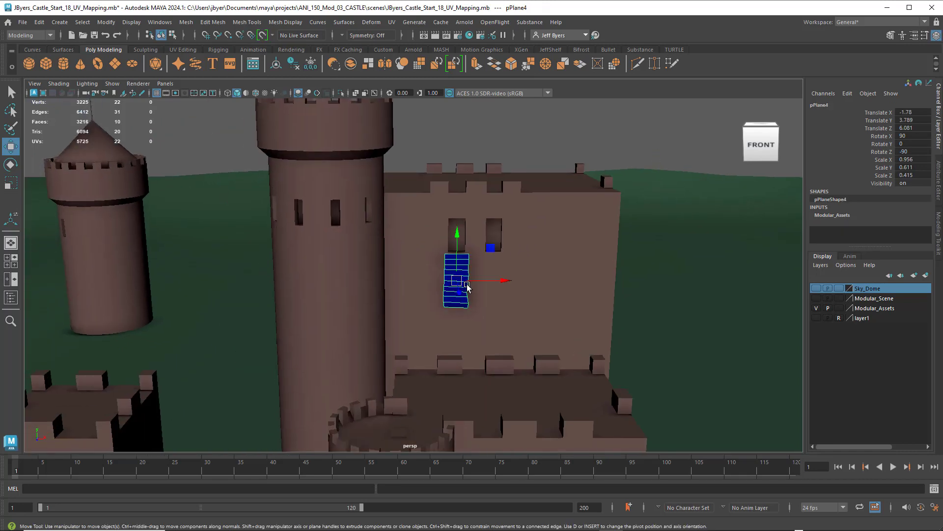
Apply a planar UV projection to the hanging banner, fitted to the bounding box from the Z axis, and open its UVs in the UV Editor
{"action": "right_click_drag", "start_coordinate": [502, 286], "coordinate": [537, 289], "text": "alt"}
{"action": "mouse_move", "coordinate": [574, 292]}
{"action": "left_mouse_down", "text": "alt"}
{"action": "mouse_move", "coordinate": [540, 291]}
{"action": "mouse_move", "coordinate": [569, 288]}
{"action": "left_mouse_up", "text": "alt"}
{"action": "middle_click_drag", "start_coordinate": [568, 289], "coordinate": [543, 282], "text": "alt"}
{"action": "left_click_drag", "start_coordinate": [543, 282], "coordinate": [546, 283], "text": "alt"}
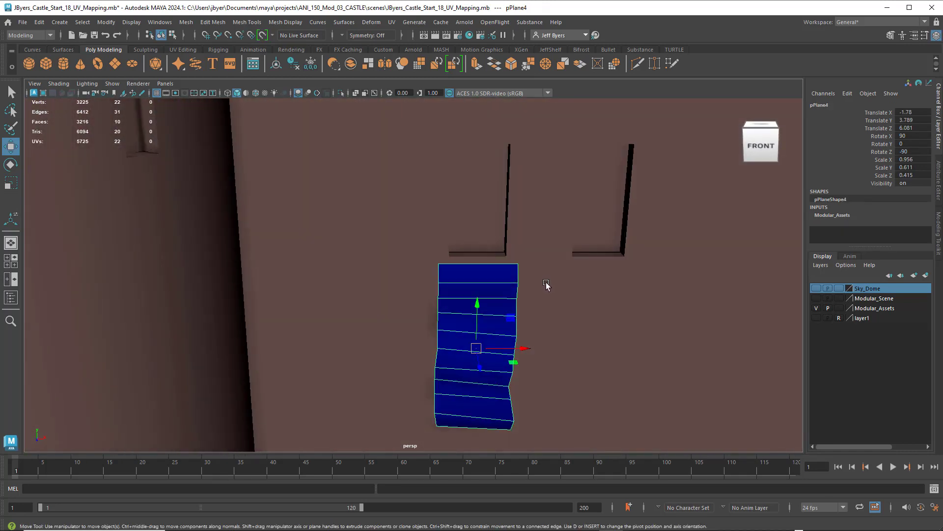
{"action": "left_click", "coordinate": [391, 23]}
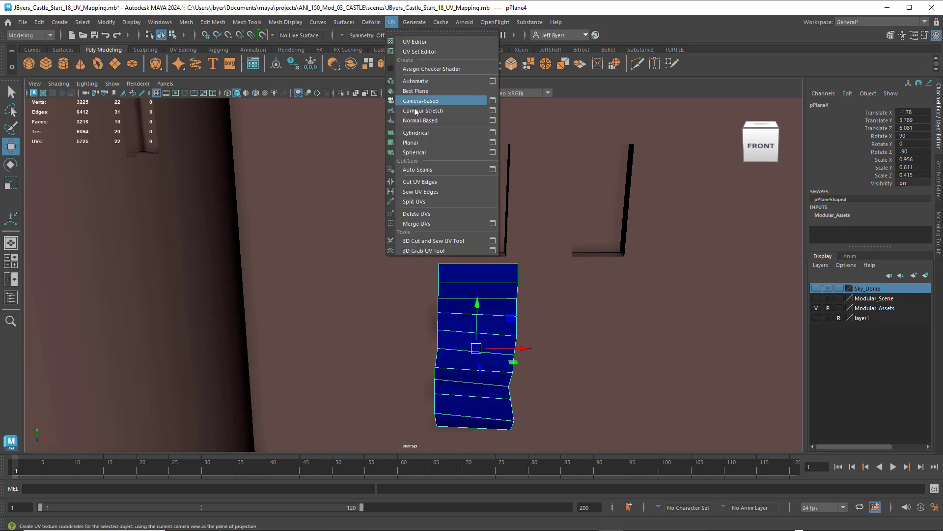
{"action": "left_click", "coordinate": [493, 142]}
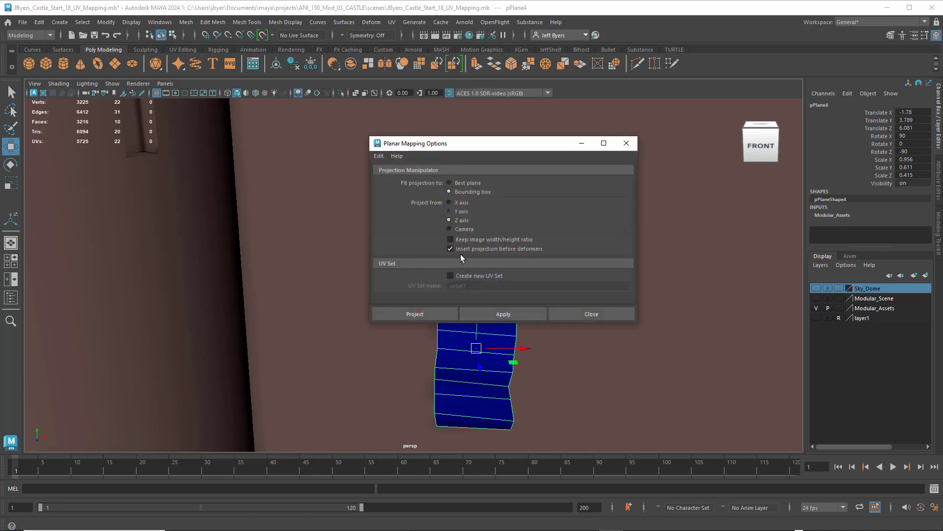
{"action": "left_click", "coordinate": [430, 314]}
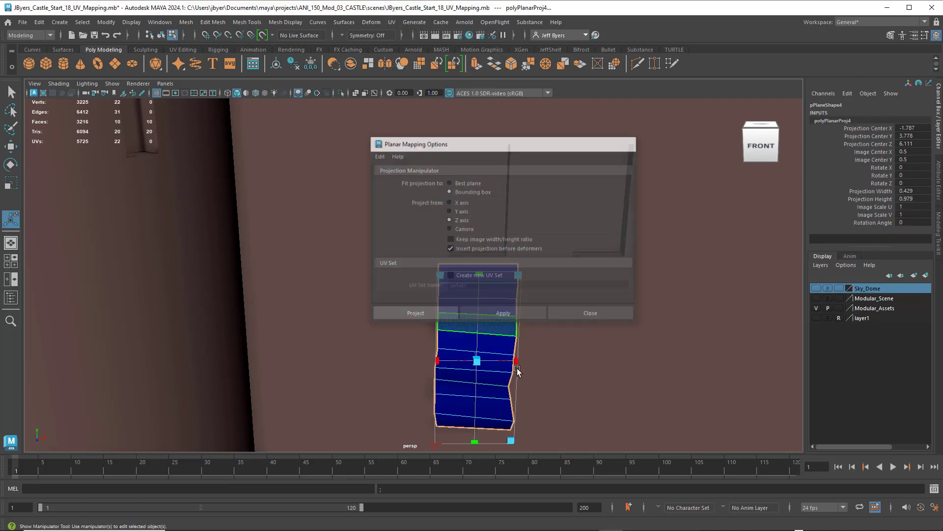
{"action": "left_click", "coordinate": [391, 22]}
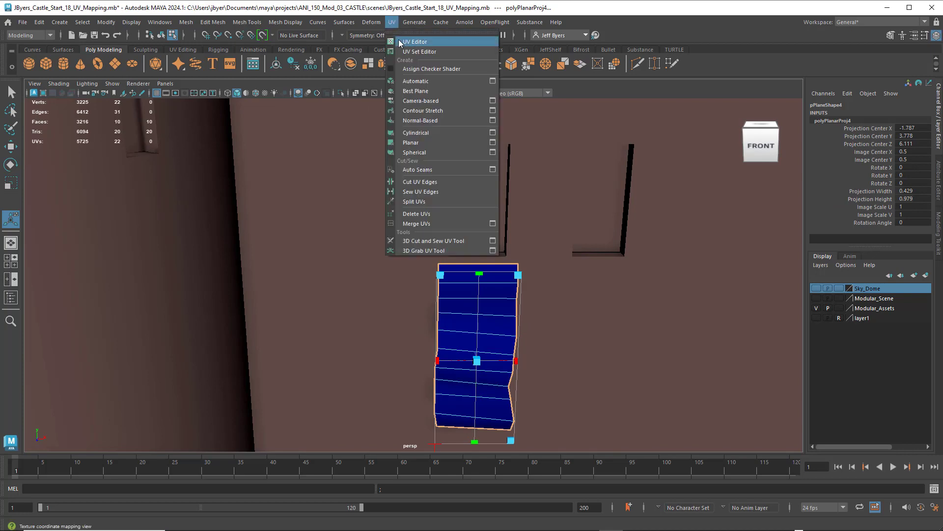
{"action": "left_click", "coordinate": [408, 41]}
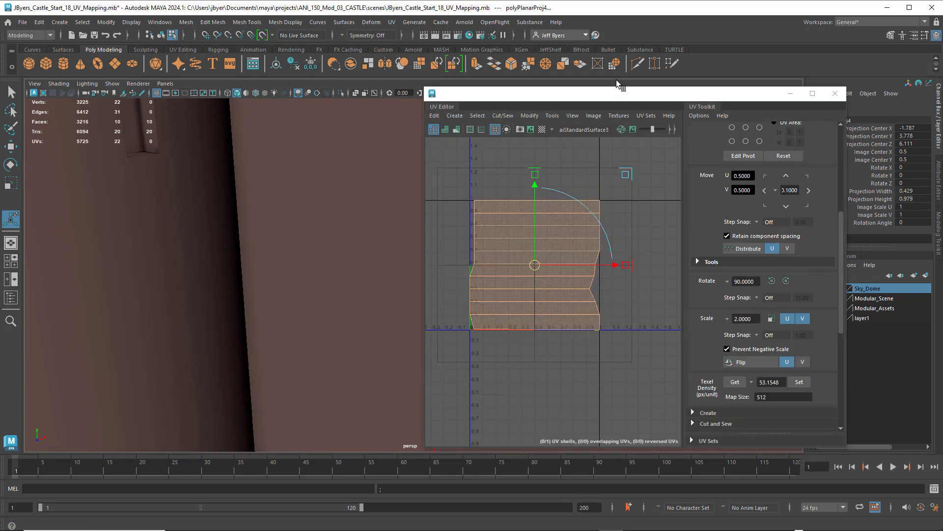
{"action": "middle_click_drag", "start_coordinate": [260, 239], "coordinate": [247, 209], "text": "alt"}
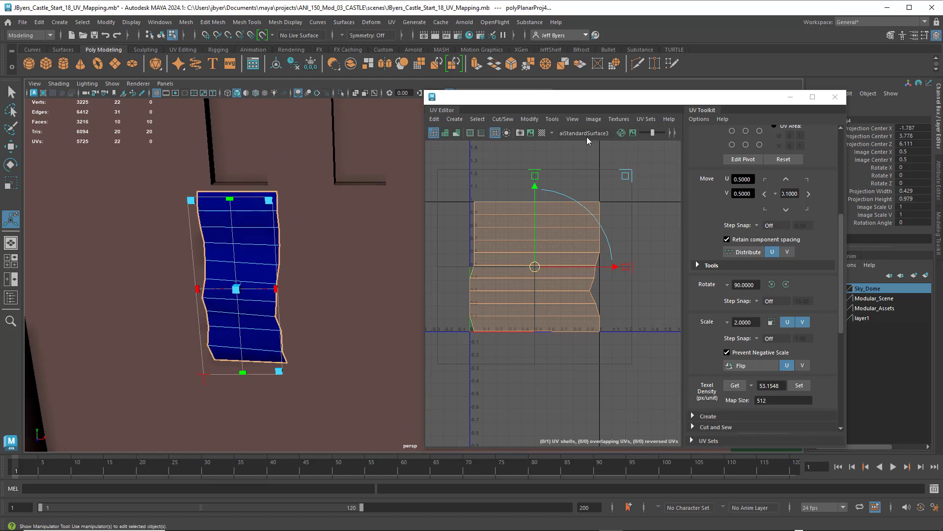
Display the checker map with the tile image repeating on the hanging banner and examine how its UVs stretch
{"action": "left_click", "coordinate": [542, 132]}
{"action": "left_click", "coordinate": [531, 133]}
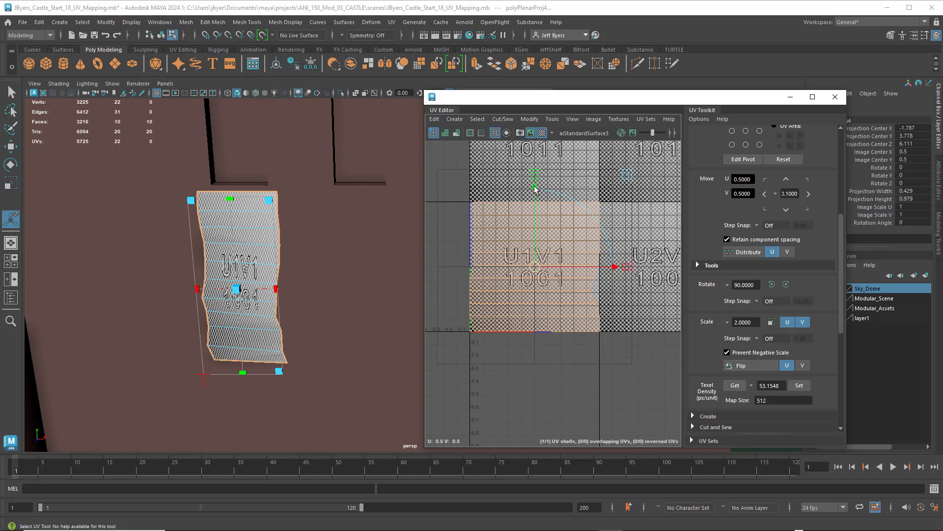
{"action": "scroll", "coordinate": [297, 294], "scroll_direction": "up", "scroll_amount": 3}
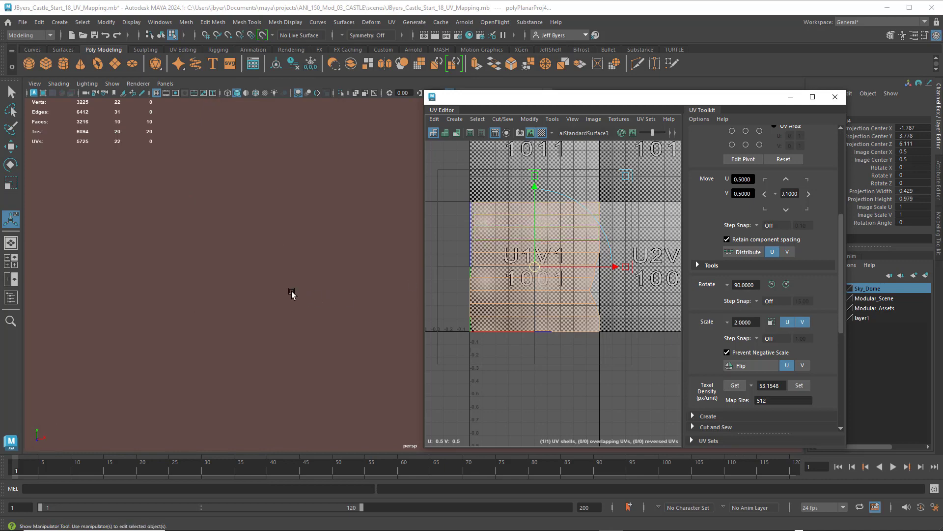
{"action": "scroll", "coordinate": [292, 293], "scroll_direction": "down", "scroll_amount": 2}
{"action": "middle_click_drag", "start_coordinate": [270, 283], "coordinate": [289, 254], "text": "alt"}
{"action": "scroll", "coordinate": [332, 287], "scroll_direction": "up", "scroll_amount": 3}
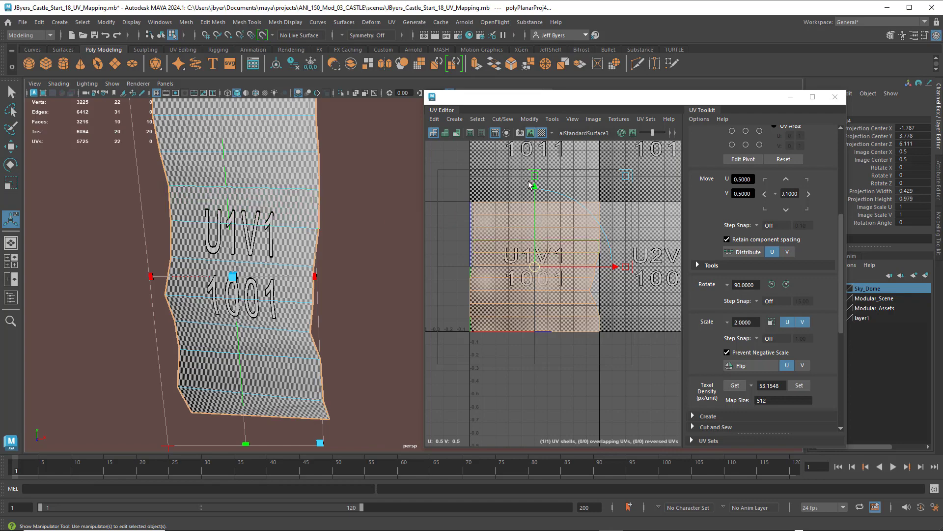
Stretch the banner's UVs in V, then scale them down uniformly to fit the 0–1 tile with evenly square checkers
{"action": "key", "text": "r"}
{"action": "left_click_drag", "start_coordinate": [535, 215], "coordinate": [536, 156]}
{"action": "left_click_drag", "start_coordinate": [536, 266], "coordinate": [508, 274]}
{"action": "left_click_drag", "start_coordinate": [535, 221], "coordinate": [532, 224]}
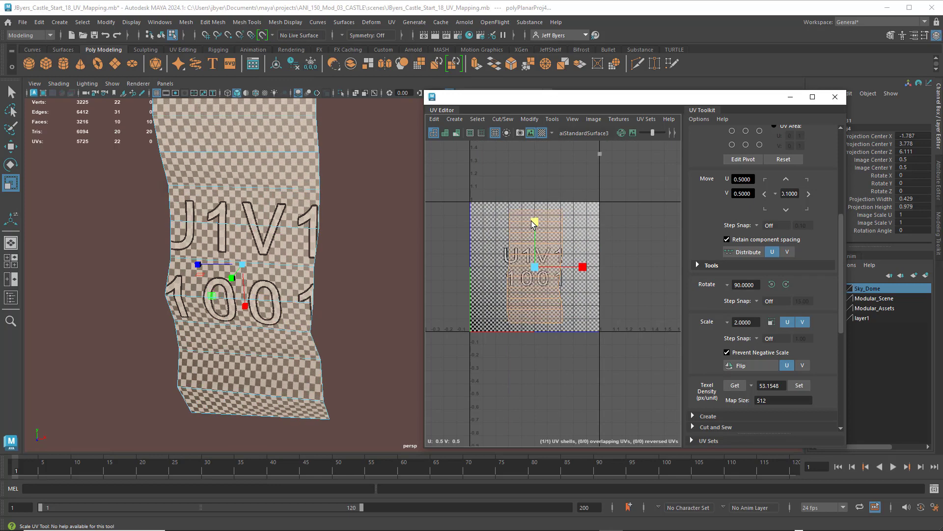
{"action": "scroll", "coordinate": [329, 227], "scroll_direction": "up", "scroll_amount": 3}
{"action": "scroll", "coordinate": [329, 227], "scroll_direction": "down", "scroll_amount": 3}
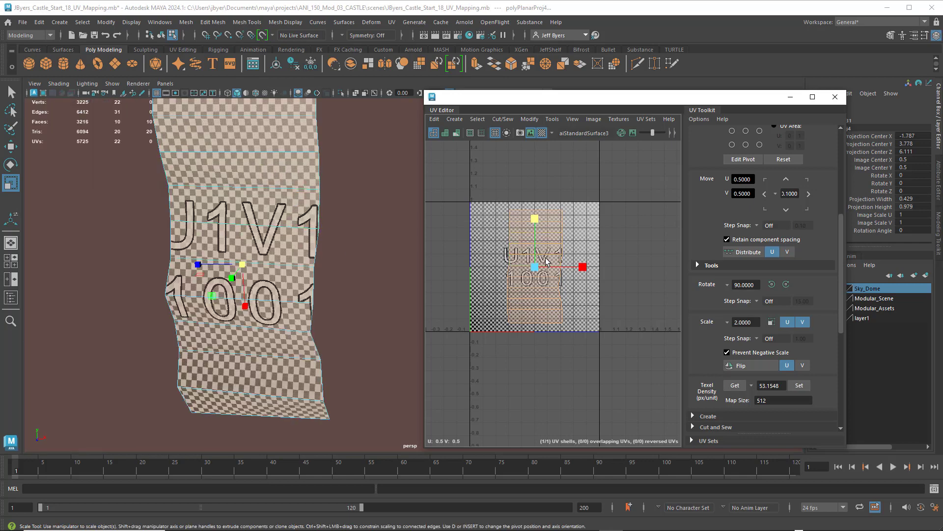
Turn off the checker map, select the banner as a whole object, and open the UV snapshot options
{"action": "left_click", "coordinate": [532, 134]}
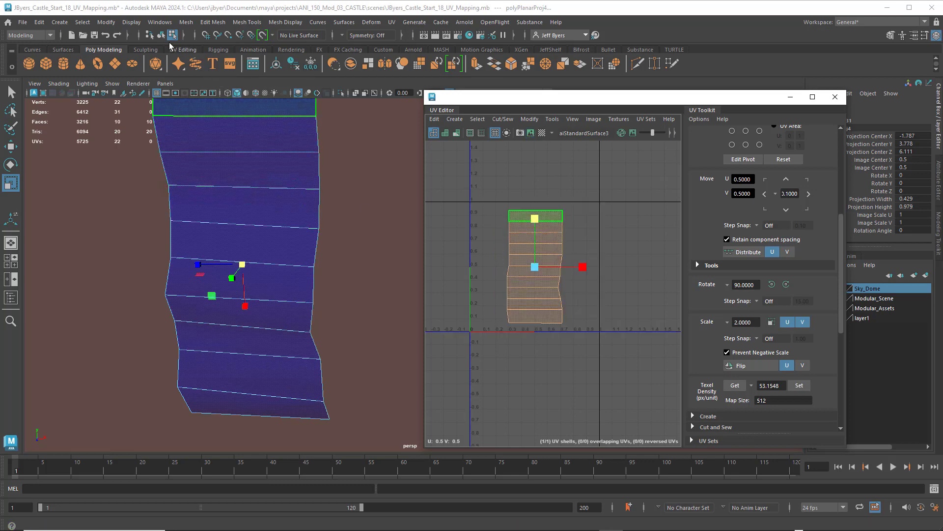
{"action": "left_click", "coordinate": [161, 34]}
{"action": "scroll", "coordinate": [304, 238], "scroll_direction": "down", "scroll_amount": 5}
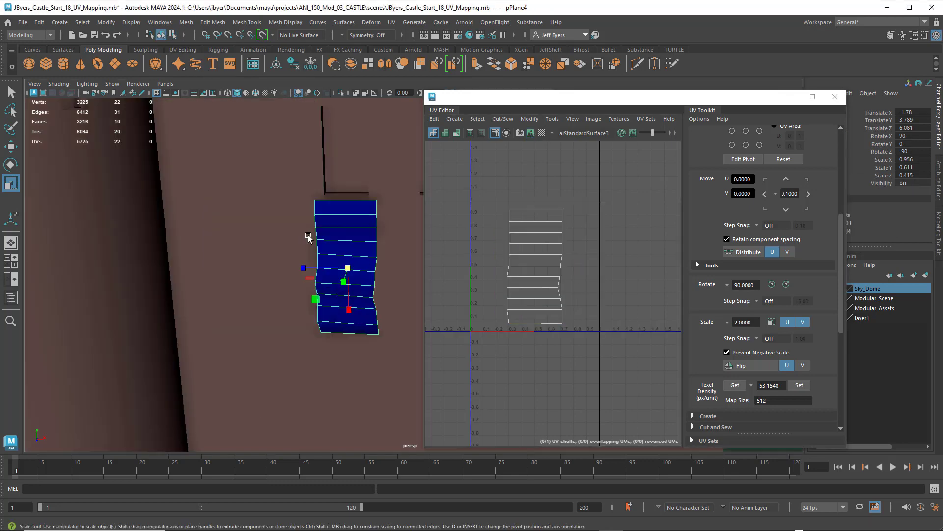
{"action": "middle_click_drag", "start_coordinate": [330, 231], "coordinate": [290, 255], "text": "alt"}
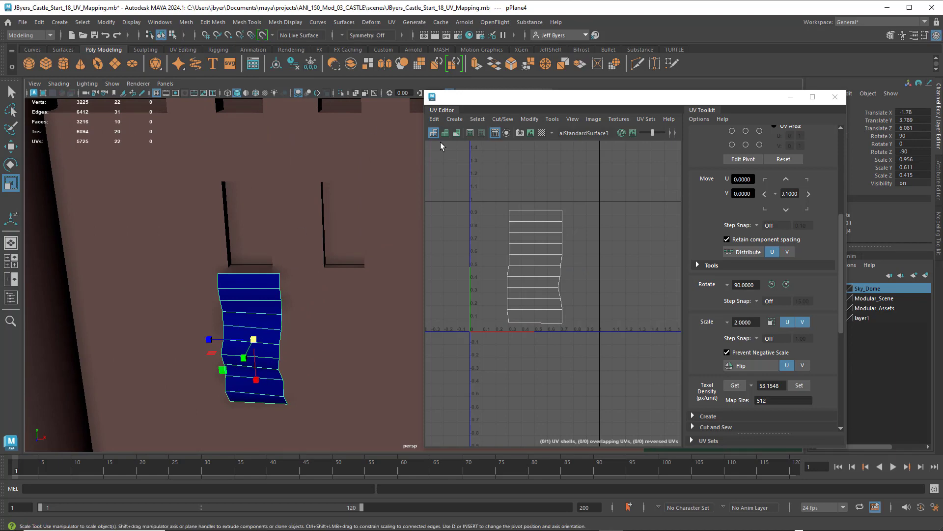
{"action": "left_click", "coordinate": [520, 133]}
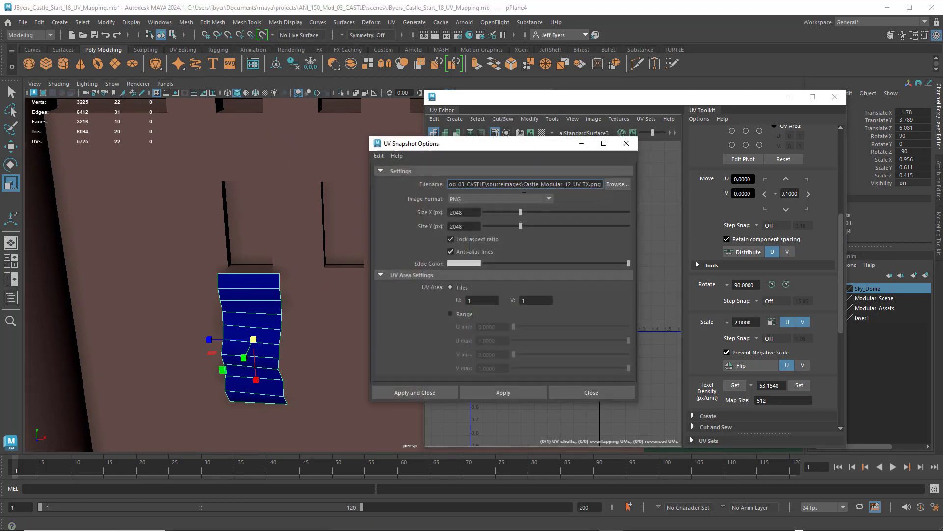
{"action": "left_click", "coordinate": [617, 185]}
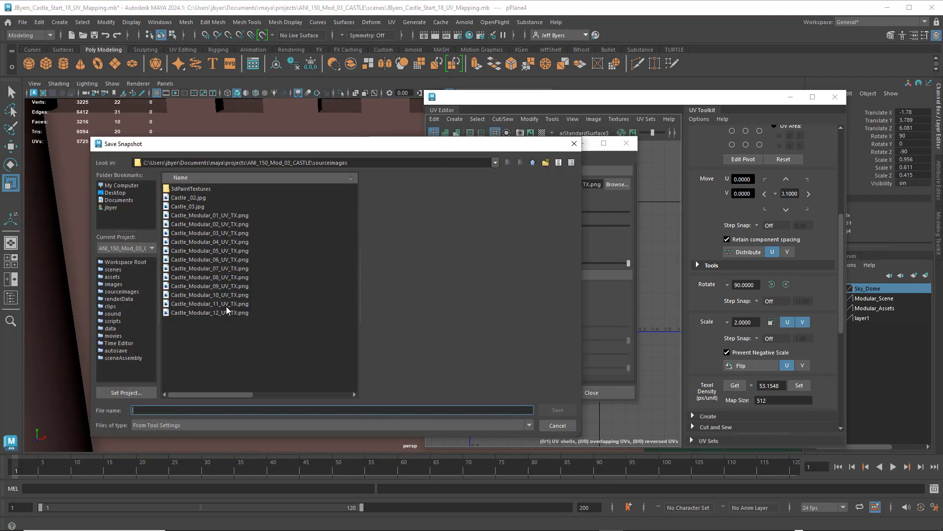
{"action": "left_click", "coordinate": [216, 313]}
{"action": "double_click", "coordinate": [219, 315]}
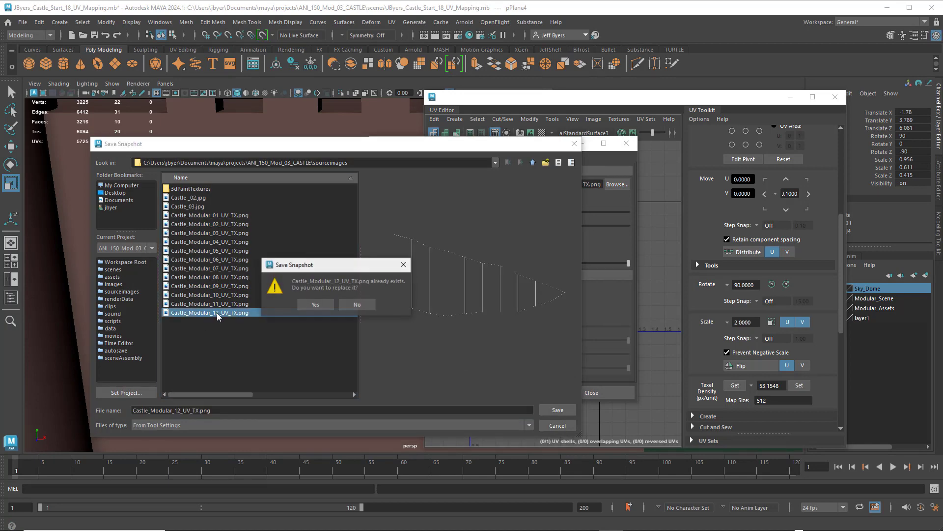
{"action": "left_click", "coordinate": [297, 310]}
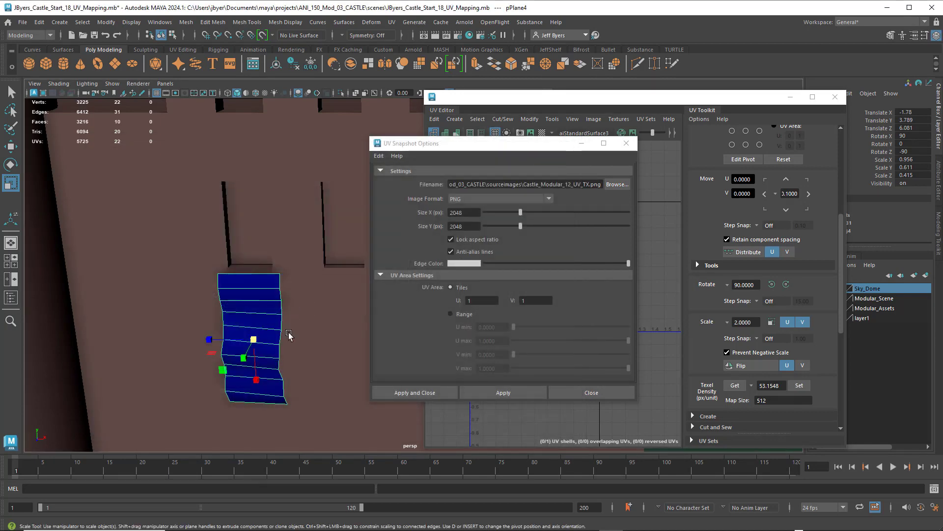
Save a 2048 × 2048 PNG UV snapshot of the banner as Castle_Modular_13_UV_TX.png in the sourceimages folder
{"action": "left_click", "coordinate": [617, 184]}
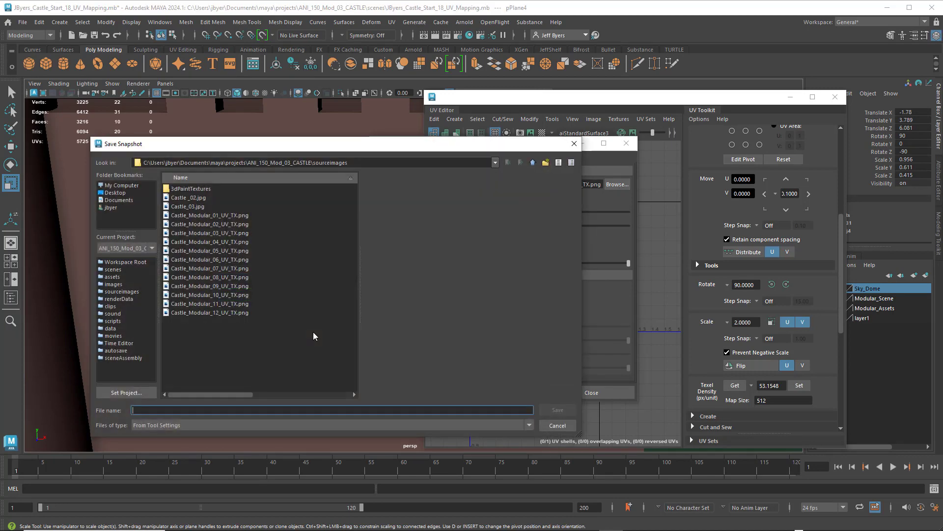
{"action": "left_click", "coordinate": [217, 313]}
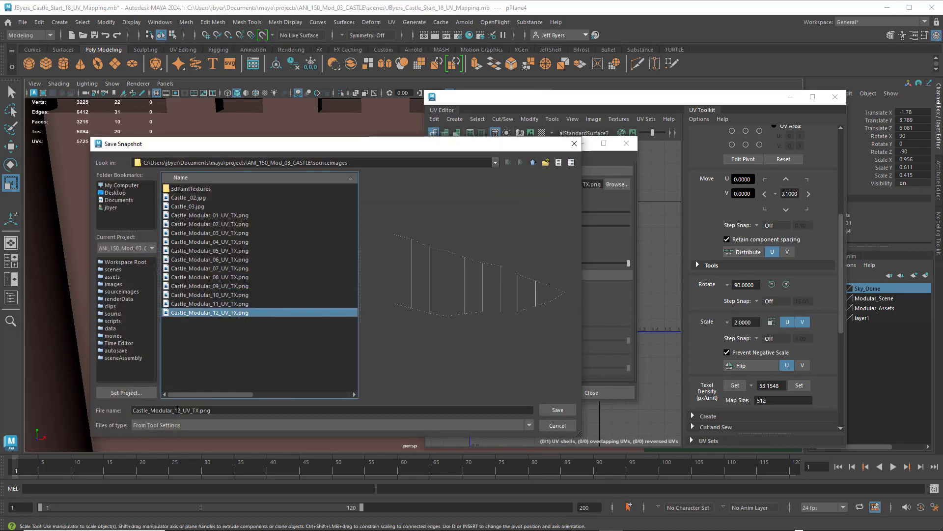
{"action": "left_click", "coordinate": [178, 410]}
{"action": "type", "text": "3"}
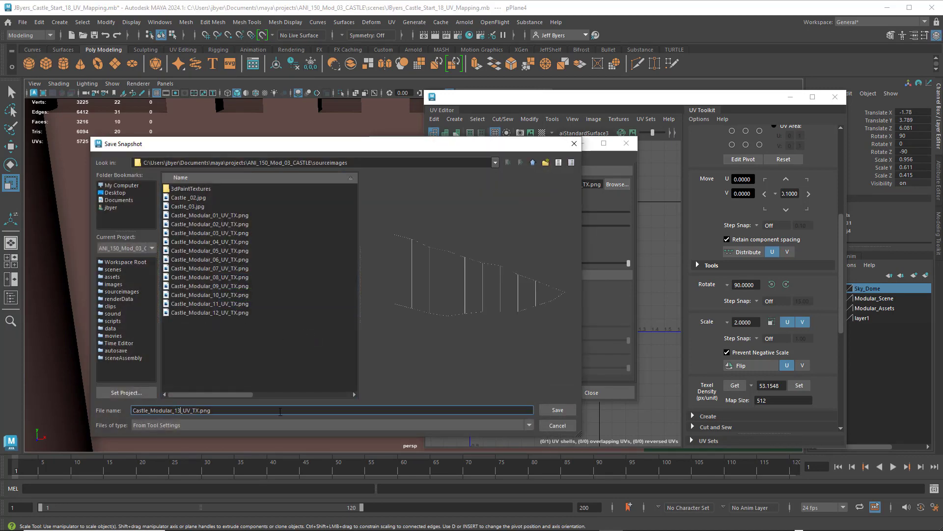
{"action": "left_click", "coordinate": [557, 410]}
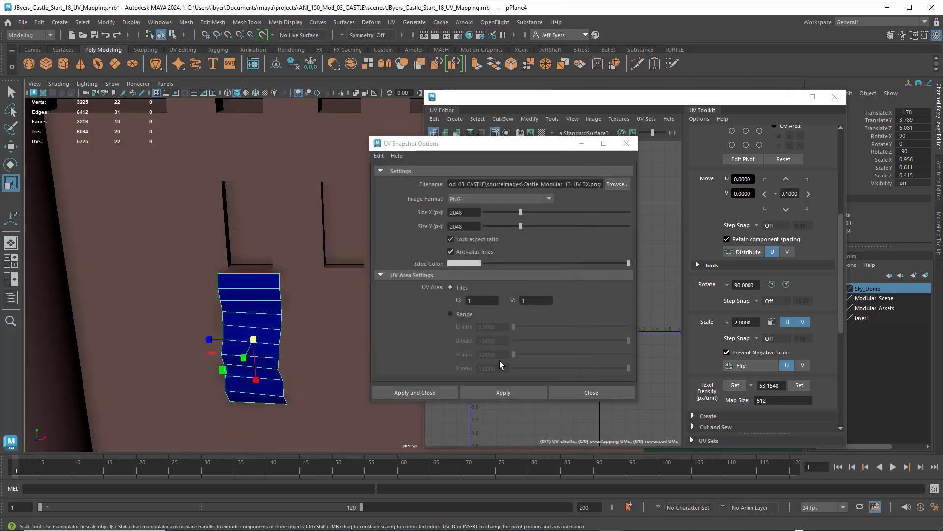
{"action": "left_click", "coordinate": [433, 393]}
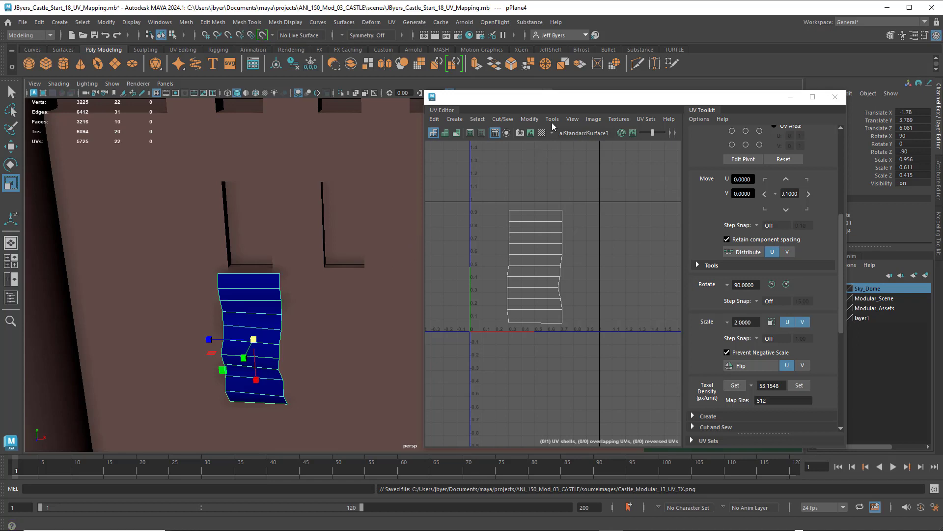
Export the selected hanging banner as an OBJ file named Castle_Modular_13.obj in the scenes folder
{"action": "left_click", "coordinate": [23, 22]}
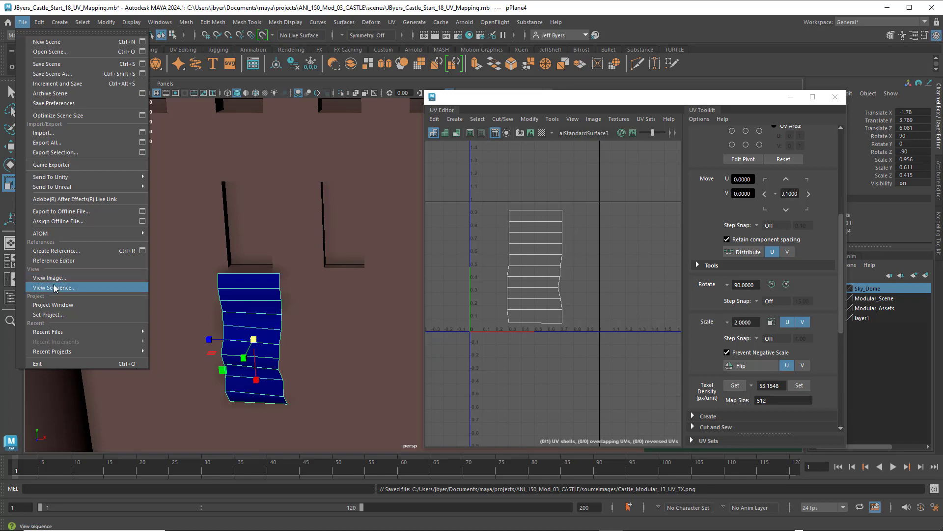
{"action": "left_click", "coordinate": [143, 152]}
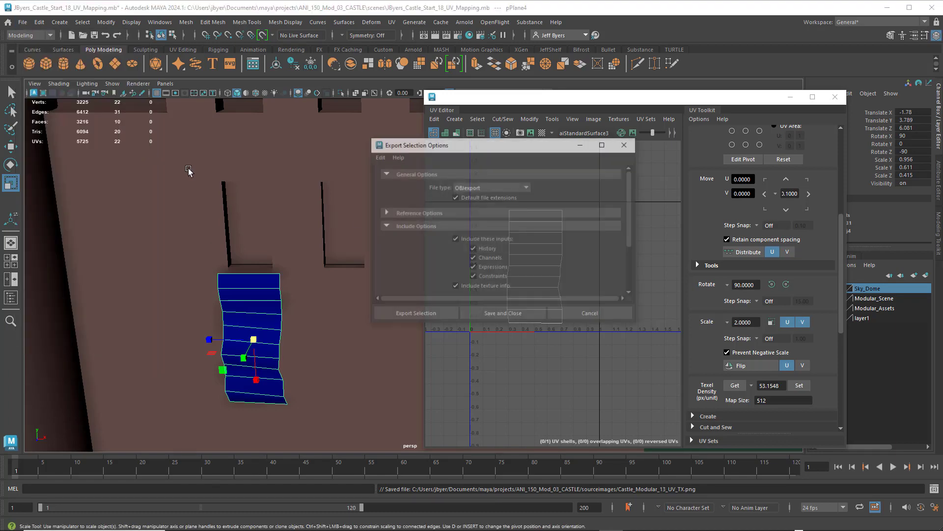
{"action": "left_click", "coordinate": [418, 314]}
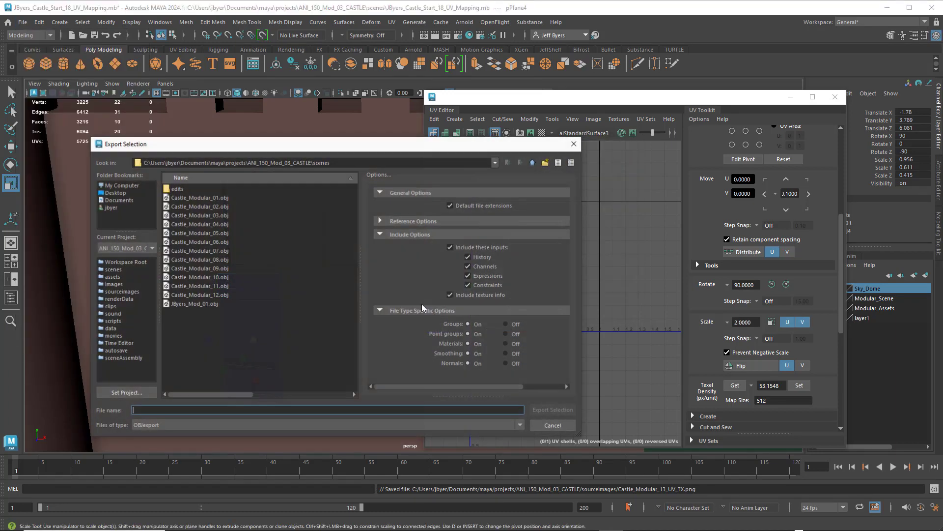
{"action": "left_click", "coordinate": [206, 296]}
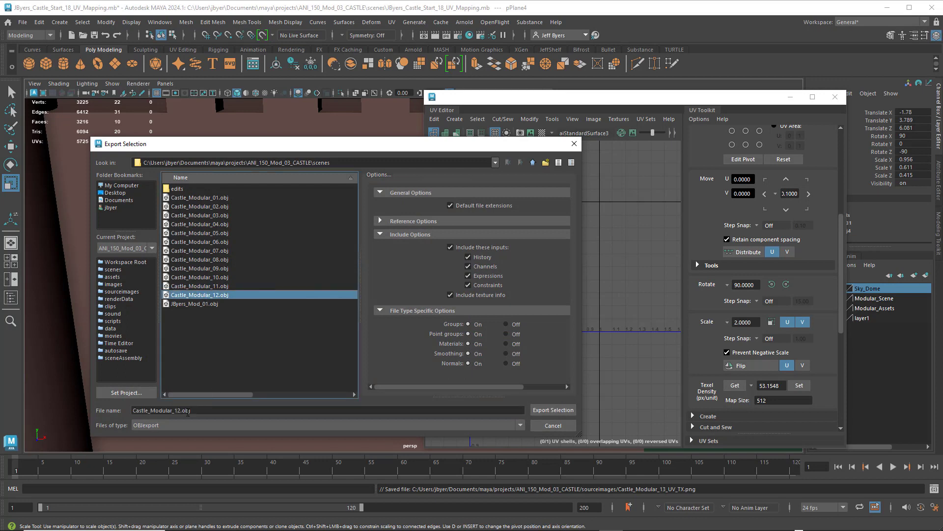
{"action": "left_click", "coordinate": [181, 411]}
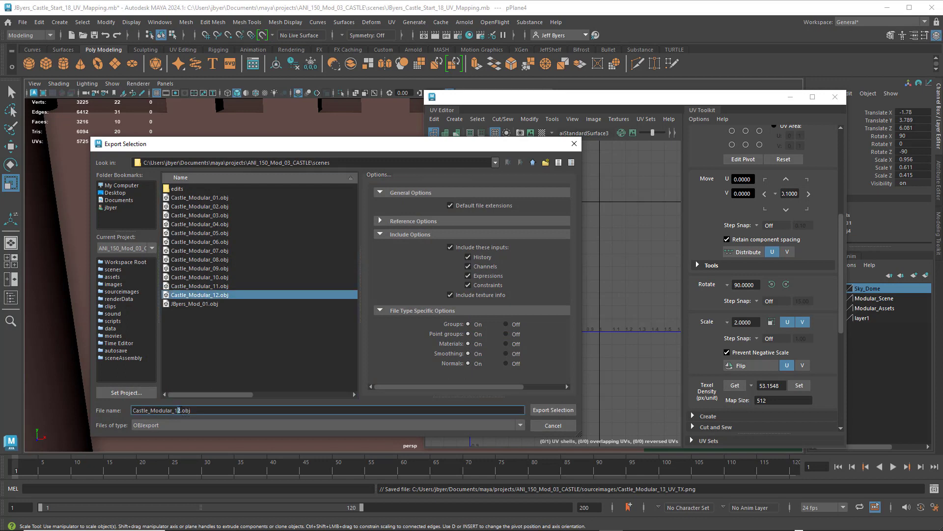
{"action": "type", "text": "3"}
{"action": "left_click", "coordinate": [543, 410]}
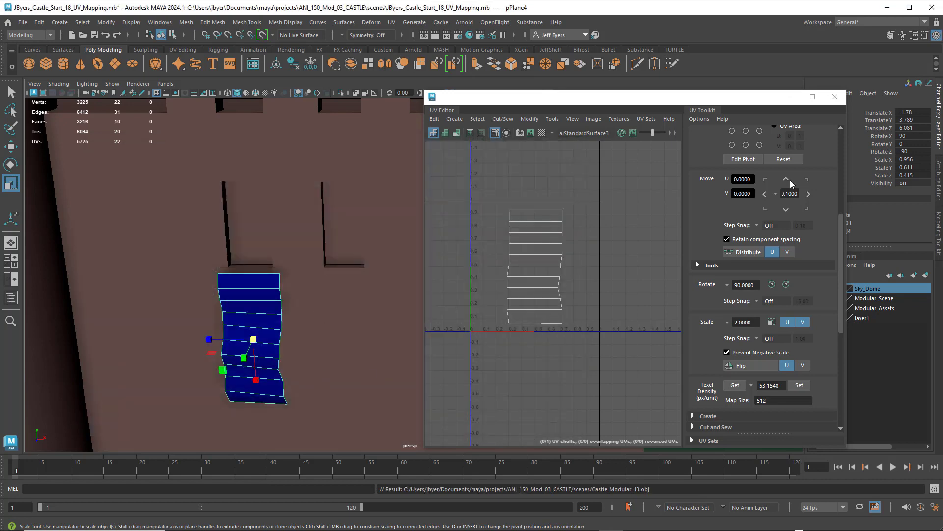
Close the UV Editor and select the dark brown drawbridge in front of the gatehouse door
{"action": "left_click", "coordinate": [835, 97]}
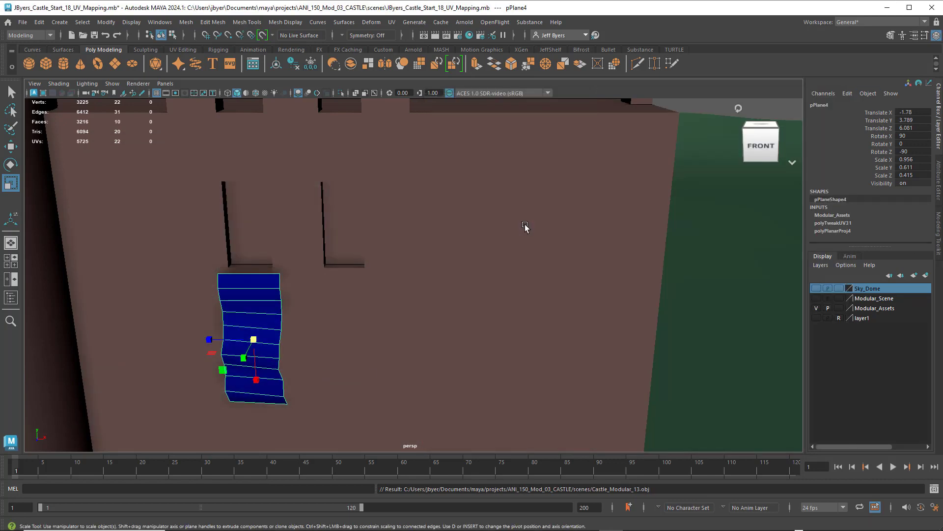
{"action": "scroll", "coordinate": [524, 225], "scroll_direction": "down", "scroll_amount": 10}
{"action": "left_click_drag", "start_coordinate": [543, 255], "coordinate": [572, 241], "text": "alt"}
{"action": "scroll", "coordinate": [572, 240], "scroll_direction": "down", "scroll_amount": 2}
{"action": "middle_click_drag", "start_coordinate": [572, 240], "coordinate": [554, 226], "text": "alt"}
{"action": "scroll", "coordinate": [555, 227], "scroll_direction": "up", "scroll_amount": 5}
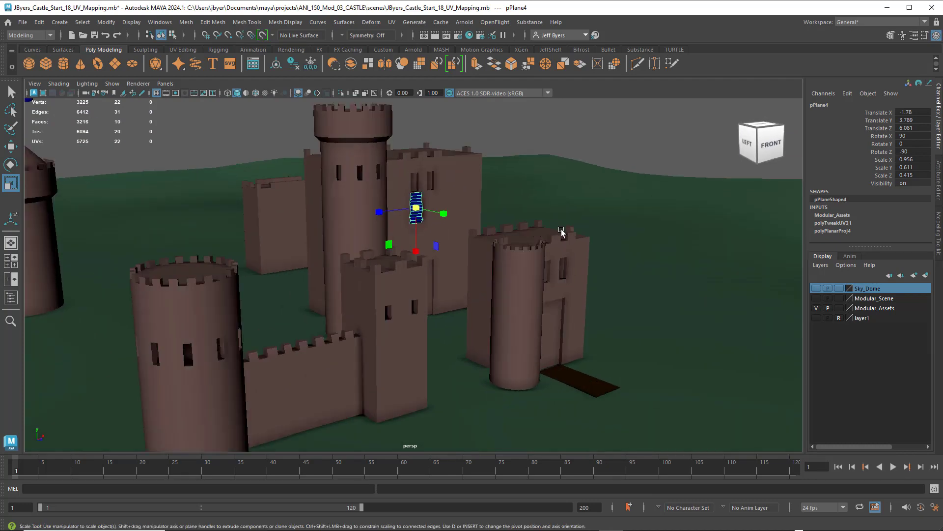
{"action": "mouse_move", "coordinate": [560, 228]}
{"action": "left_mouse_down", "text": "alt"}
{"action": "mouse_move", "coordinate": [516, 233]}
{"action": "mouse_move", "coordinate": [542, 224]}
{"action": "left_mouse_up", "text": "alt"}
{"action": "middle_click_drag", "start_coordinate": [544, 249], "coordinate": [520, 228], "text": "alt"}
{"action": "scroll", "coordinate": [521, 228], "scroll_direction": "up", "scroll_amount": 4}
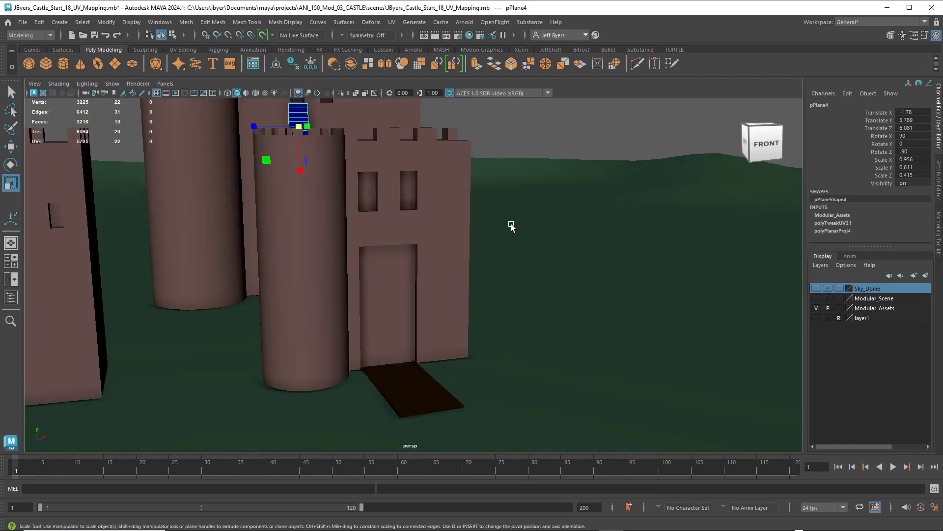
{"action": "left_click_drag", "start_coordinate": [512, 225], "coordinate": [531, 226], "text": "alt"}
{"action": "middle_click_drag", "start_coordinate": [530, 227], "coordinate": [468, 176], "text": "alt"}
{"action": "left_click", "coordinate": [442, 349]}
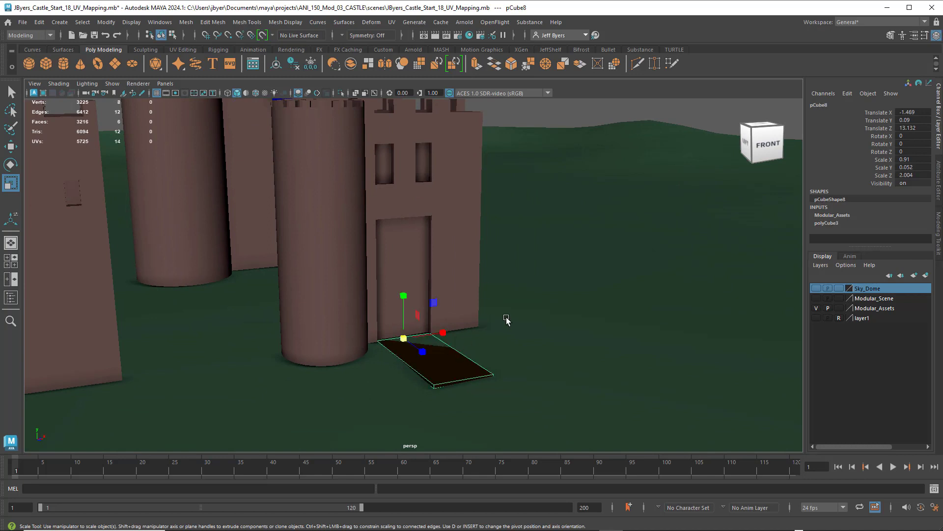
Apply an automatic UV projection to the drawbridge
{"action": "mouse_move", "coordinate": [505, 320]}
{"action": "left_mouse_down", "text": "alt"}
{"action": "mouse_move", "coordinate": [501, 330]}
{"action": "mouse_move", "coordinate": [501, 304]}
{"action": "left_mouse_up", "text": "alt"}
{"action": "scroll", "coordinate": [490, 298], "scroll_direction": "up", "scroll_amount": 2}
{"action": "middle_click_drag", "start_coordinate": [501, 303], "coordinate": [451, 304], "text": "alt"}
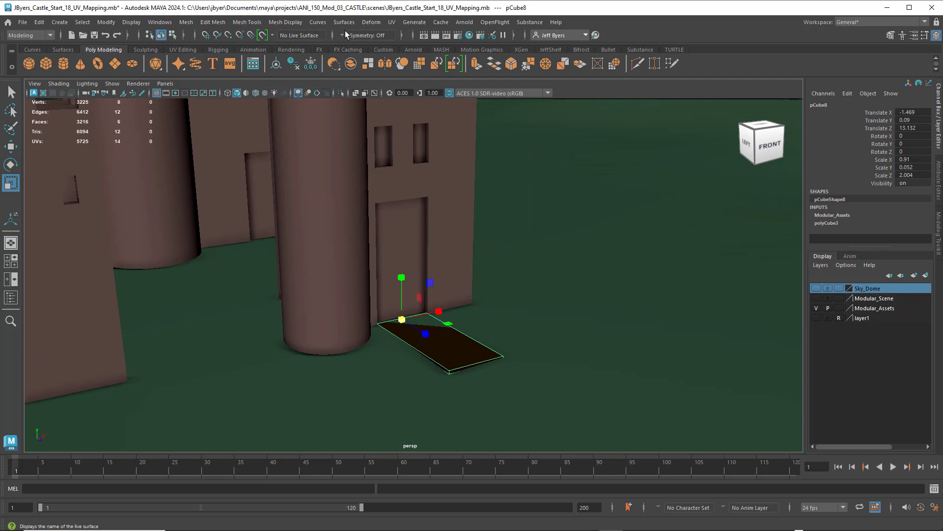
{"action": "left_click", "coordinate": [393, 24]}
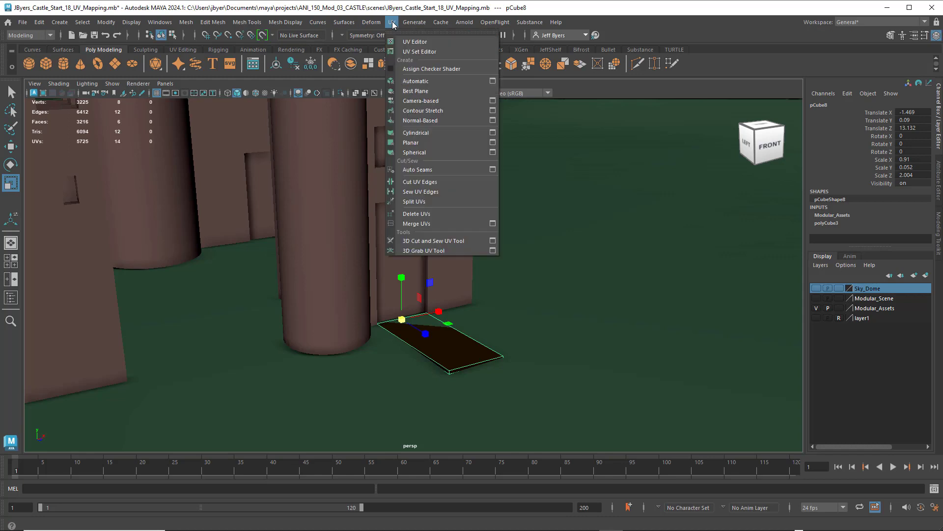
{"action": "left_click", "coordinate": [408, 87]}
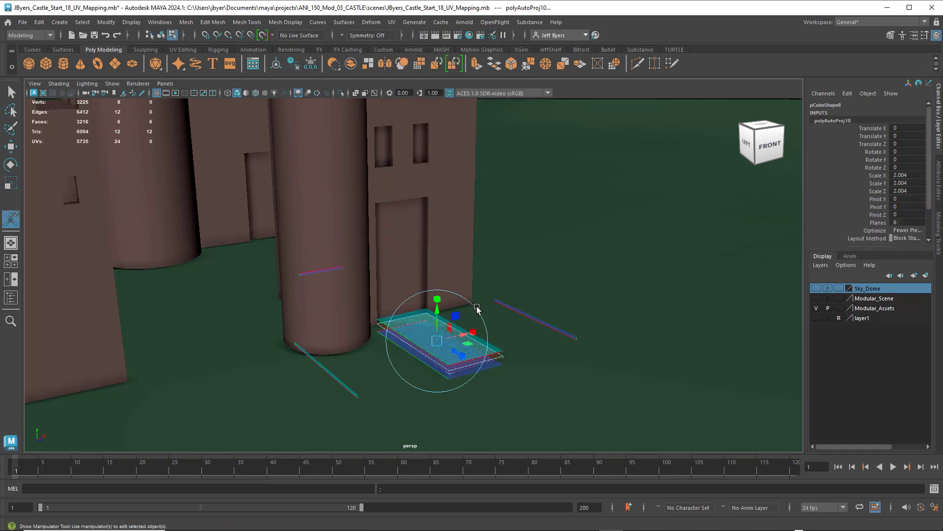
Examine the drawbridge's UV layout in the UV Editor, then close the editor and return to object selection
{"action": "left_click", "coordinate": [393, 25]}
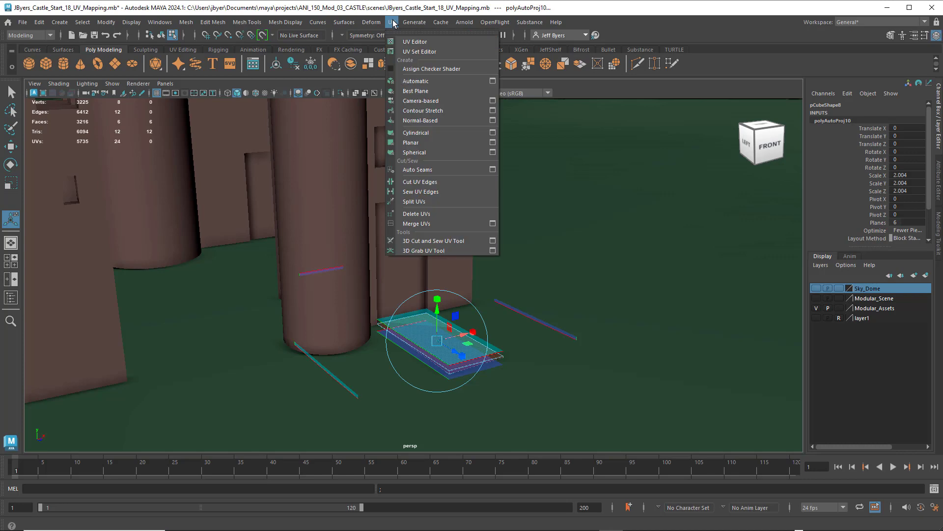
{"action": "left_click", "coordinate": [409, 40]}
{"action": "left_click_drag", "start_coordinate": [590, 97], "coordinate": [483, 129]}
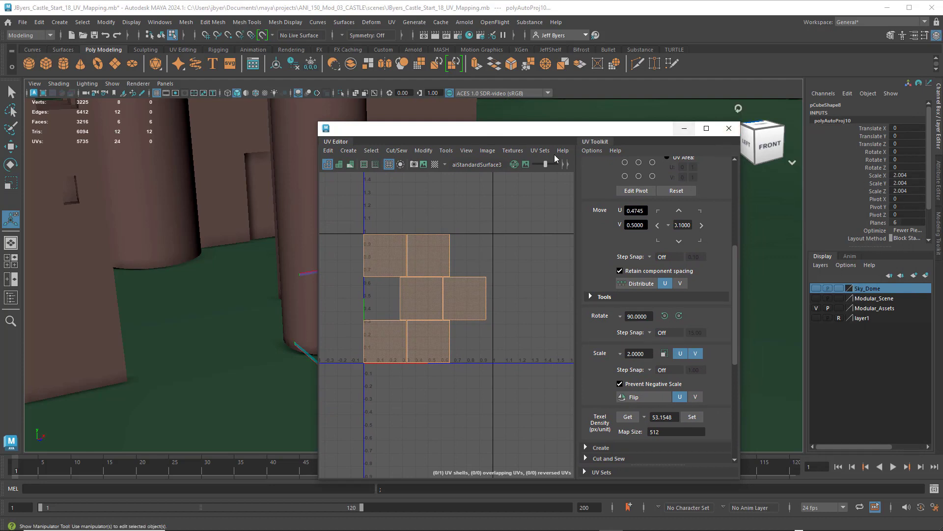
{"action": "left_click_drag", "start_coordinate": [528, 133], "coordinate": [726, 121]}
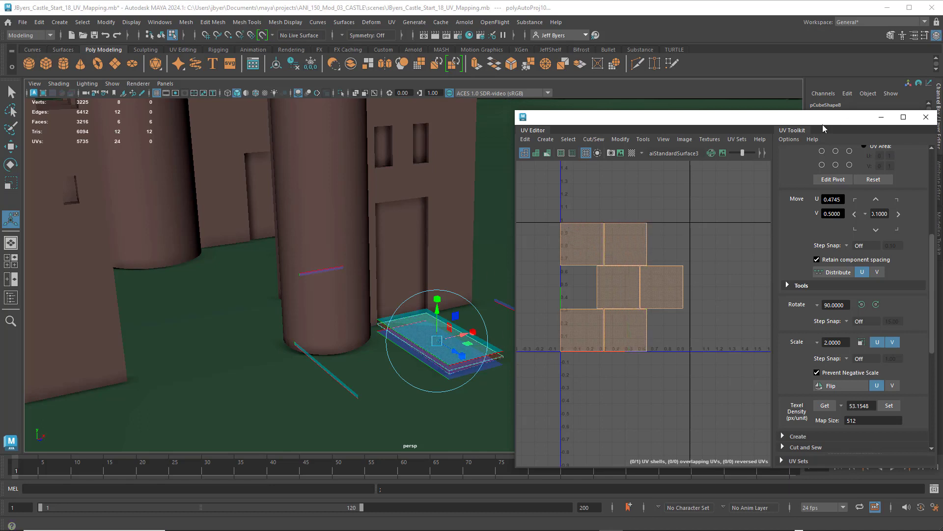
{"action": "left_click_drag", "start_coordinate": [781, 123], "coordinate": [702, 122]}
{"action": "left_click", "coordinate": [847, 116]}
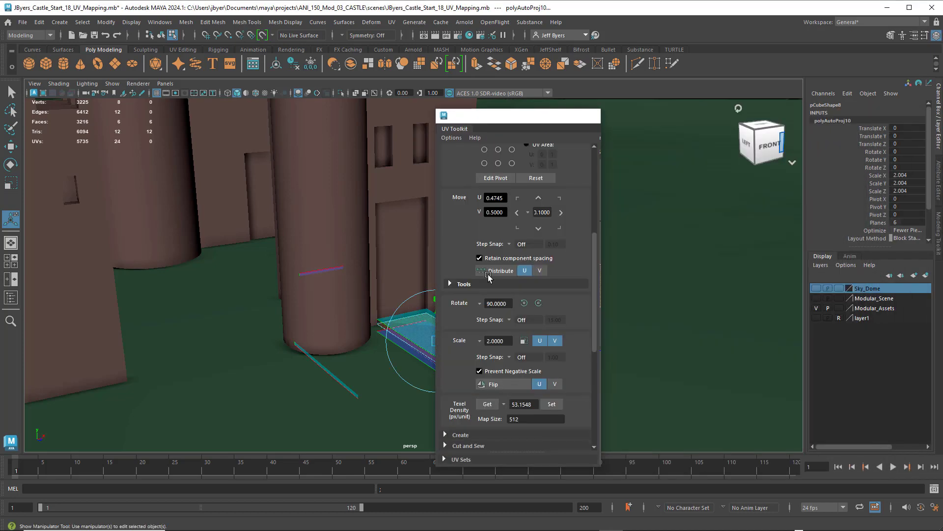
{"action": "right_click_drag", "start_coordinate": [458, 357], "coordinate": [444, 310]}
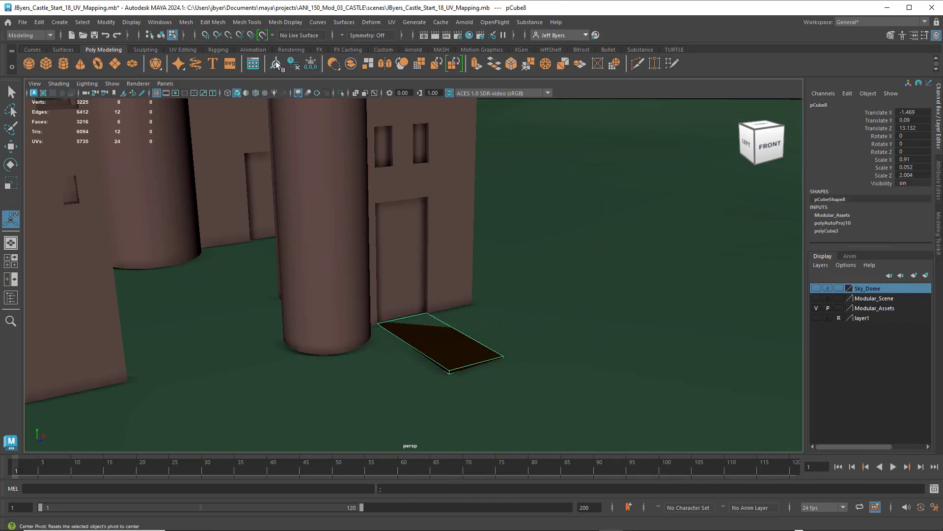
Delete the drawbridge's construction history and freeze its transformations
{"action": "left_click", "coordinate": [293, 64]}
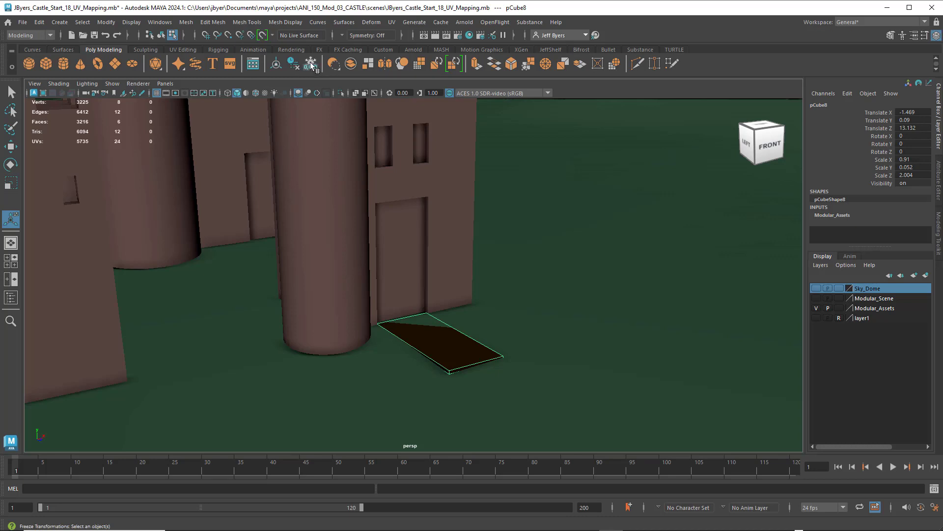
{"action": "left_click", "coordinate": [311, 64]}
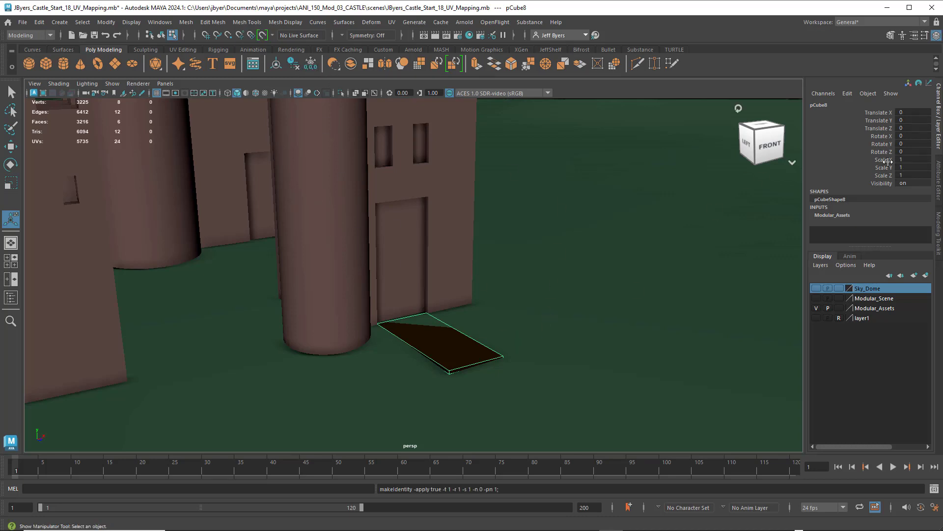
Reapply an automatic UV projection to the drawbridge and open the UV Editor, placed so the model remains in view
{"action": "left_click", "coordinate": [392, 22]}
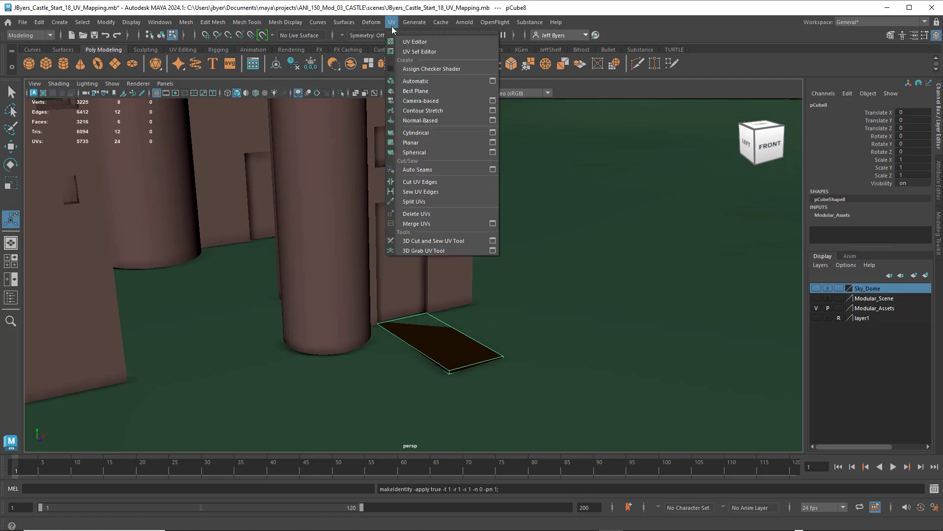
{"action": "left_click", "coordinate": [417, 82]}
{"action": "left_click", "coordinate": [393, 23]}
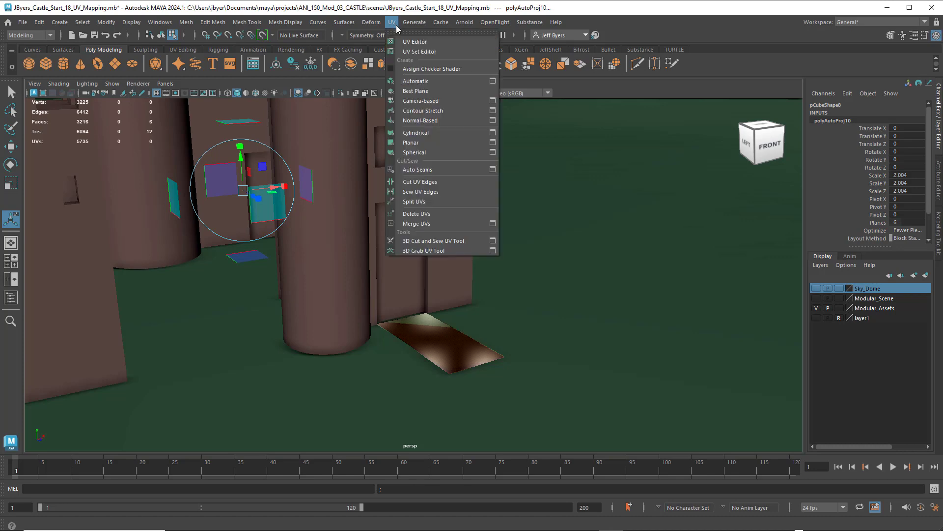
{"action": "left_click", "coordinate": [414, 42]}
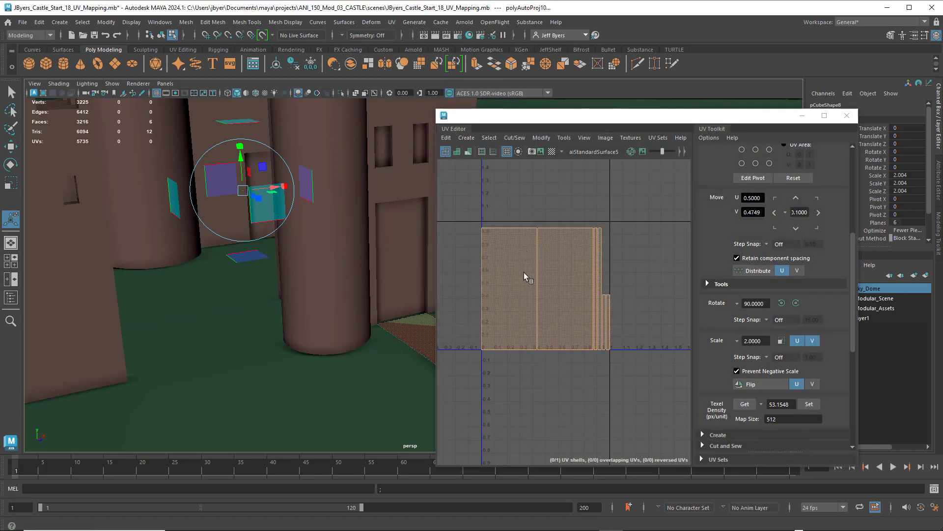
{"action": "left_click_drag", "start_coordinate": [540, 117], "coordinate": [624, 114]}
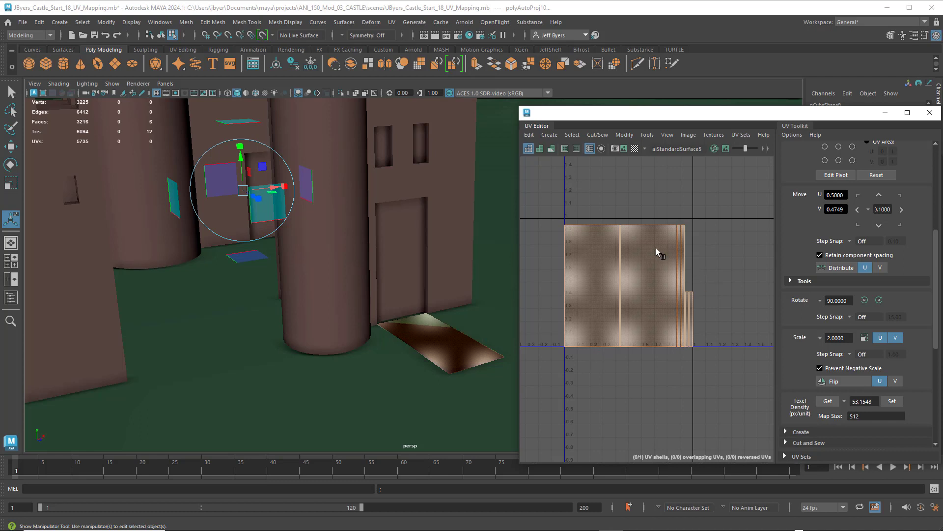
Select all of the drawbridge's UV shells and scale them down uniformly so they fit inside the 0–1 tile with a margin
{"action": "right_click_drag", "start_coordinate": [654, 244], "coordinate": [614, 234]}
{"action": "scroll", "coordinate": [622, 246], "scroll_direction": "down", "scroll_amount": 2}
{"action": "scroll", "coordinate": [632, 287], "scroll_direction": "down", "scroll_amount": 1}
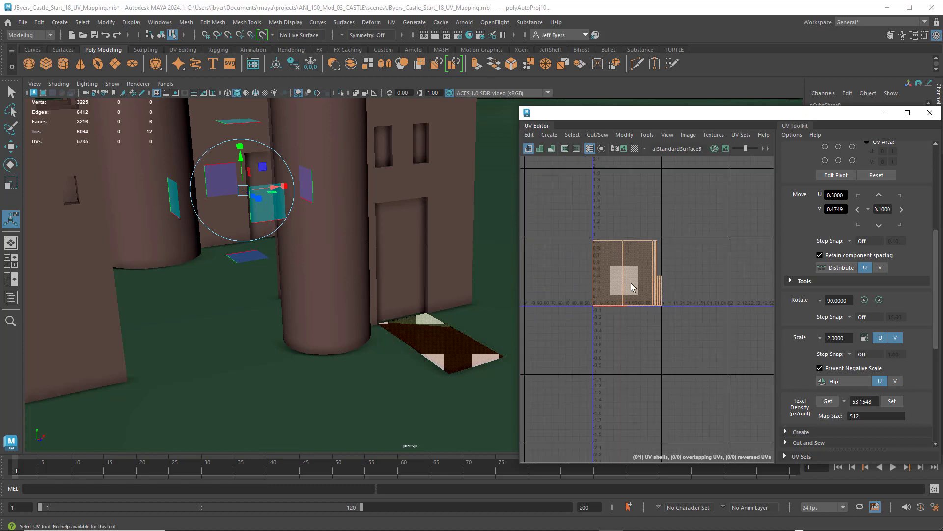
{"action": "left_click", "coordinate": [632, 287]}
{"action": "key", "text": "w"}
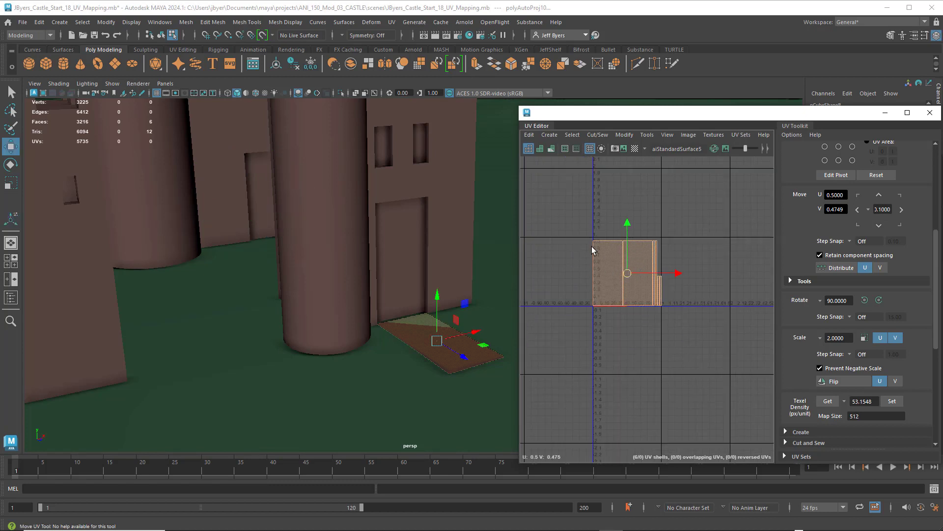
{"action": "key", "text": "r"}
{"action": "key", "text": "f"}
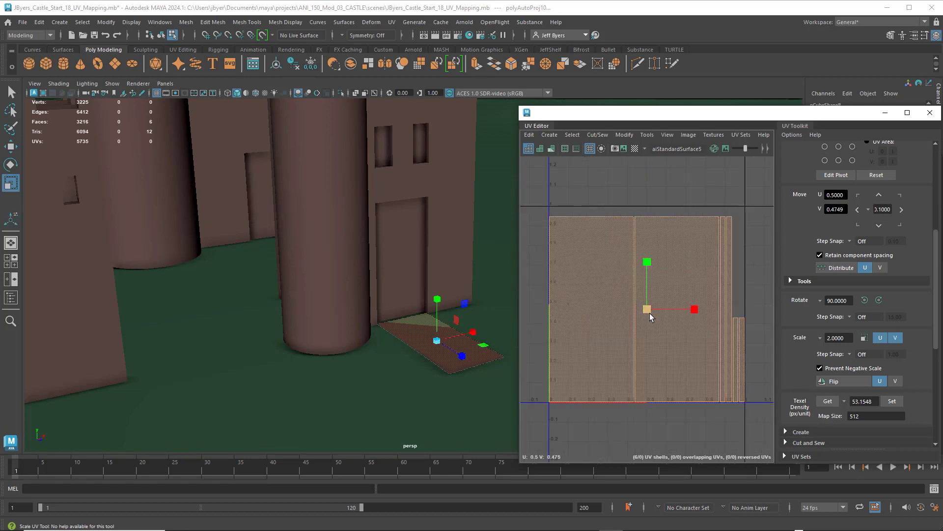
{"action": "left_click_drag", "start_coordinate": [647, 309], "coordinate": [631, 325]}
{"action": "key", "text": "w"}
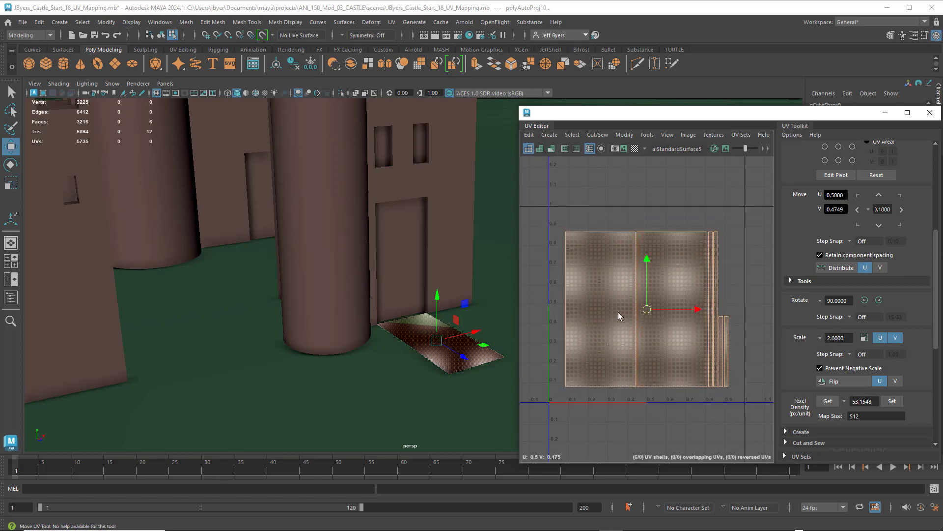
Reselect the drawbridge as an object instead of the ground plane
{"action": "right_click_drag", "start_coordinate": [613, 260], "coordinate": [576, 245]}
{"action": "left_click", "coordinate": [401, 374]}
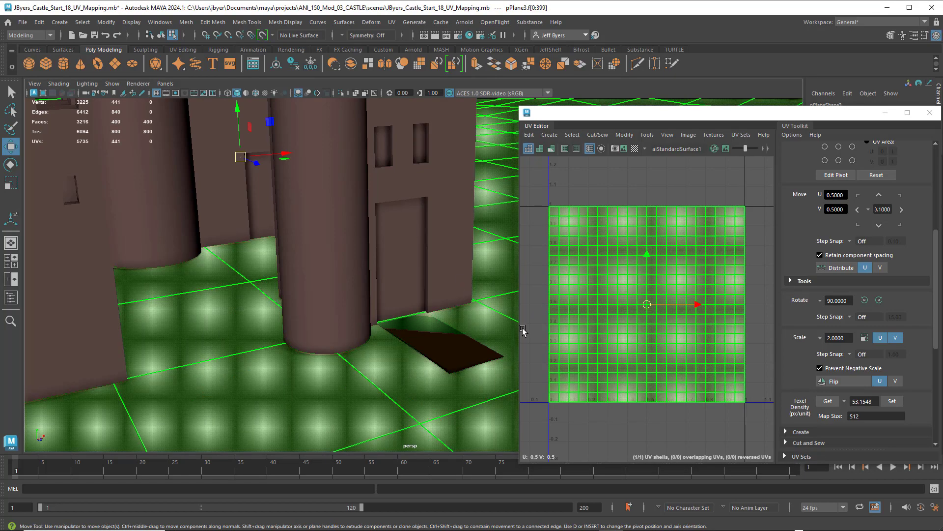
{"action": "left_click", "coordinate": [611, 285]}
{"action": "left_click", "coordinate": [410, 333]}
{"action": "right_click_drag", "start_coordinate": [459, 366], "coordinate": [464, 316]}
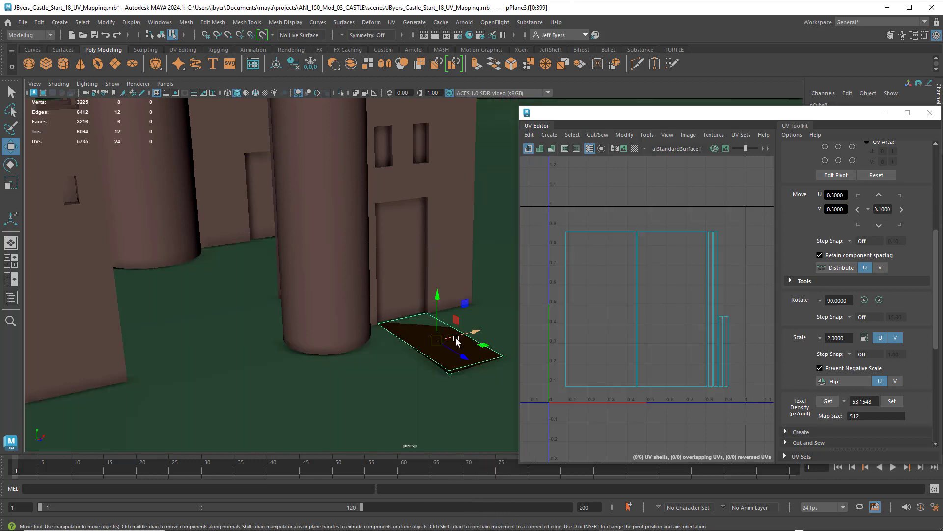
Shift the drawbridge's two large UV shells toward the U origin, leaving a small gap between them
{"action": "right_click_drag", "start_coordinate": [602, 248], "coordinate": [598, 265]}
{"action": "left_click", "coordinate": [598, 265]}
{"action": "left_click_drag", "start_coordinate": [650, 309], "coordinate": [643, 309]}
{"action": "left_click", "coordinate": [685, 309]}
{"action": "left_click_drag", "start_coordinate": [721, 311], "coordinate": [717, 310]}
Space out the drawbridge's narrow UV strips along U so that none of them touch, keeping them inside the tile
{"action": "left_click", "coordinate": [727, 339]}
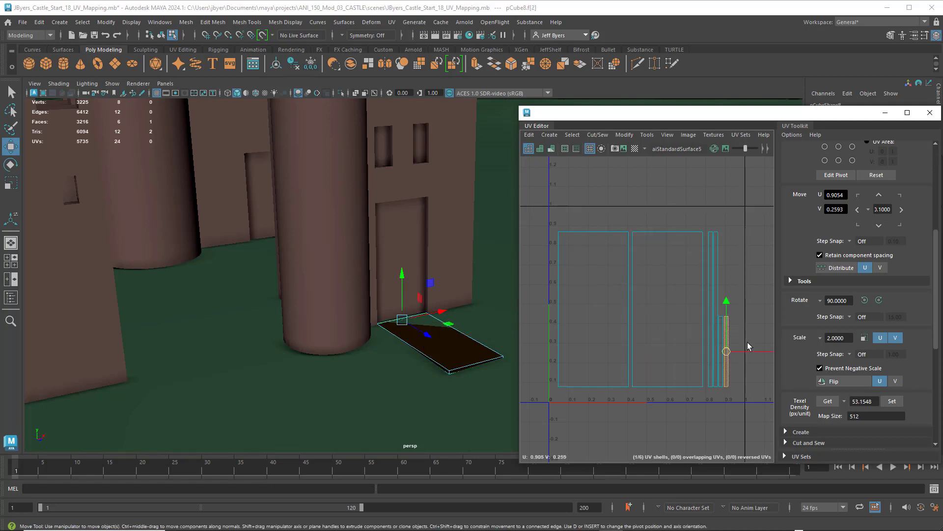
{"action": "left_click_drag", "start_coordinate": [744, 349], "coordinate": [748, 353]}
{"action": "left_click", "coordinate": [722, 337]}
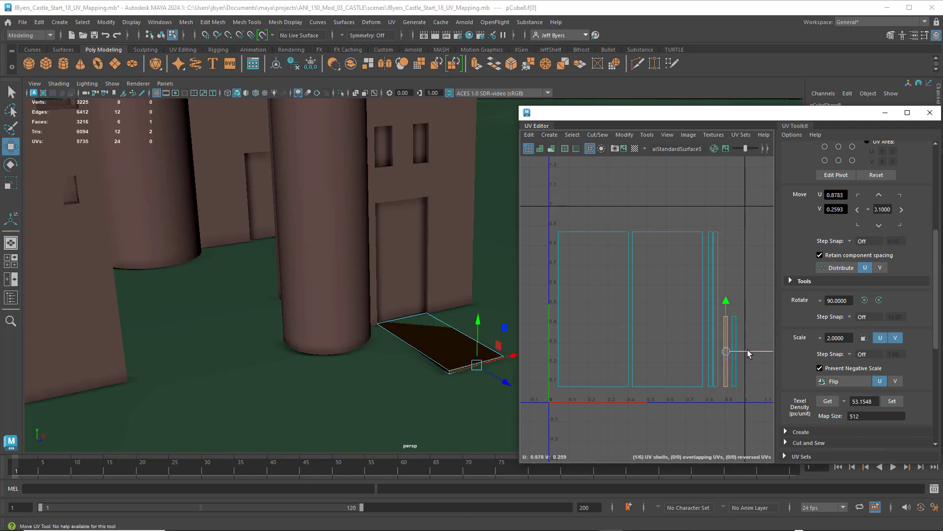
{"action": "left_click", "coordinate": [718, 300]}
{"action": "left_click_drag", "start_coordinate": [727, 312], "coordinate": [736, 311]}
{"action": "scroll", "coordinate": [667, 302], "scroll_direction": "down", "scroll_amount": 5}
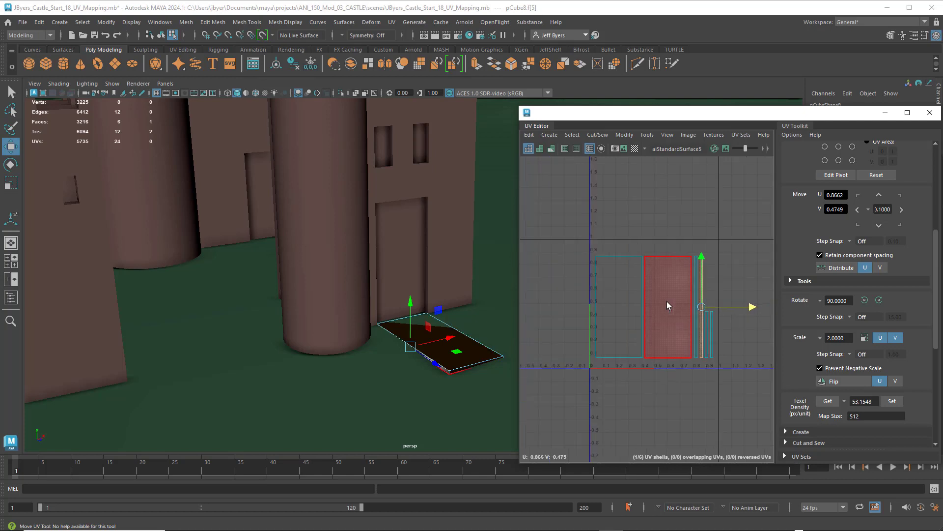
{"action": "middle_click_drag", "start_coordinate": [665, 300], "coordinate": [685, 281], "text": "alt"}
{"action": "scroll", "coordinate": [650, 291], "scroll_direction": "up", "scroll_amount": 3}
Return the drawbridge to object selection and save its 2048 x 2048 PNG UV snapshot as Castle_Modular_14_UV_TX.png in the sourceimages folder
{"action": "right_click_drag", "start_coordinate": [457, 351], "coordinate": [443, 310]}
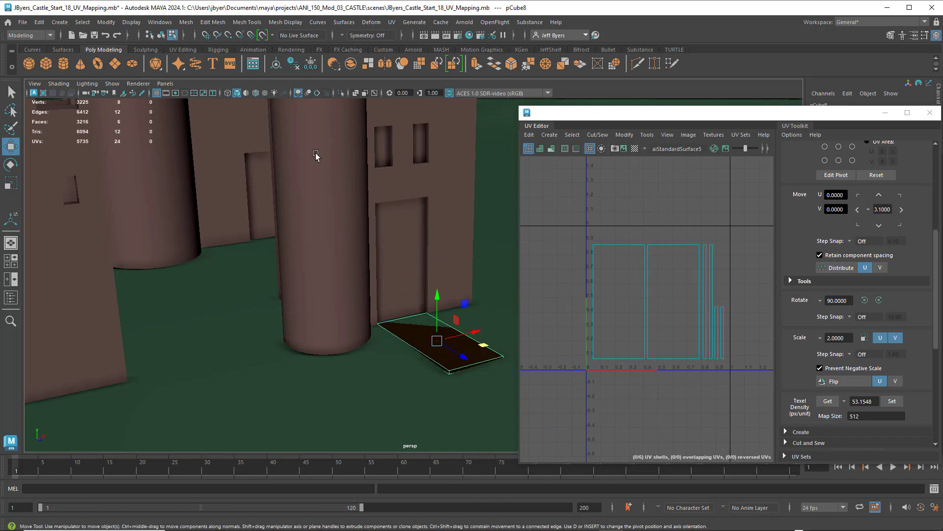
{"action": "left_click", "coordinate": [162, 35]}
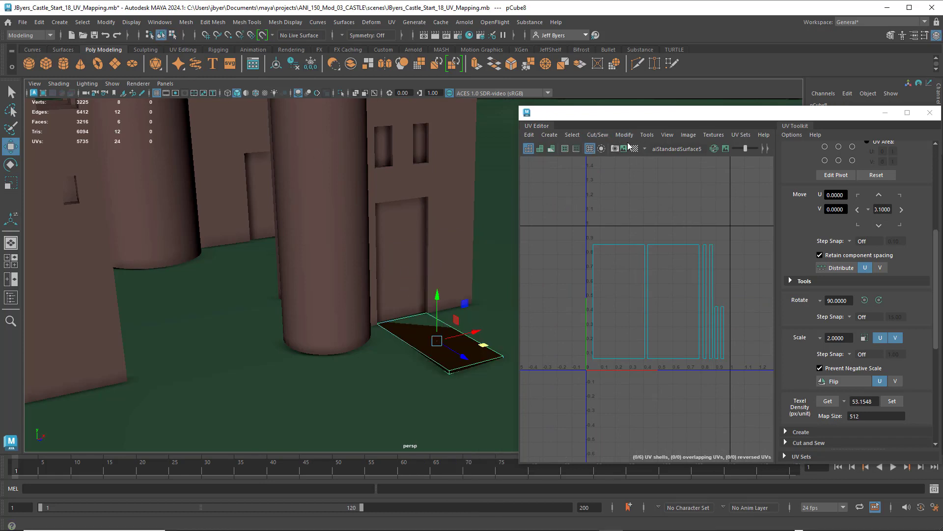
{"action": "left_click", "coordinate": [615, 148]}
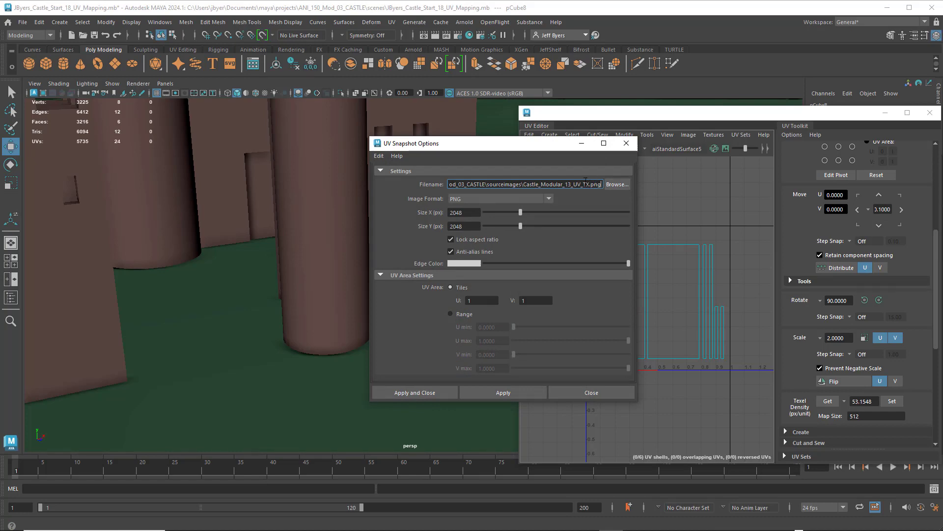
{"action": "left_click", "coordinate": [616, 185]}
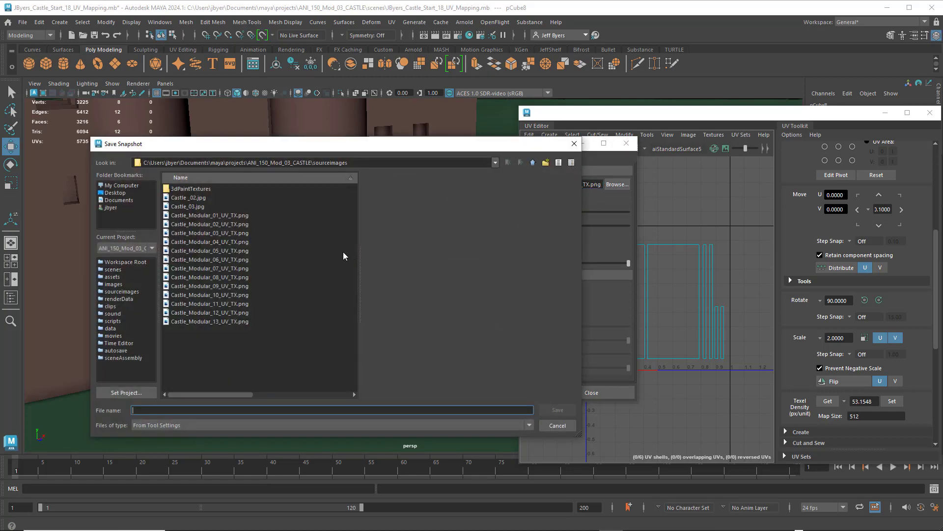
{"action": "left_click", "coordinate": [214, 322]}
{"action": "left_click", "coordinate": [179, 409]}
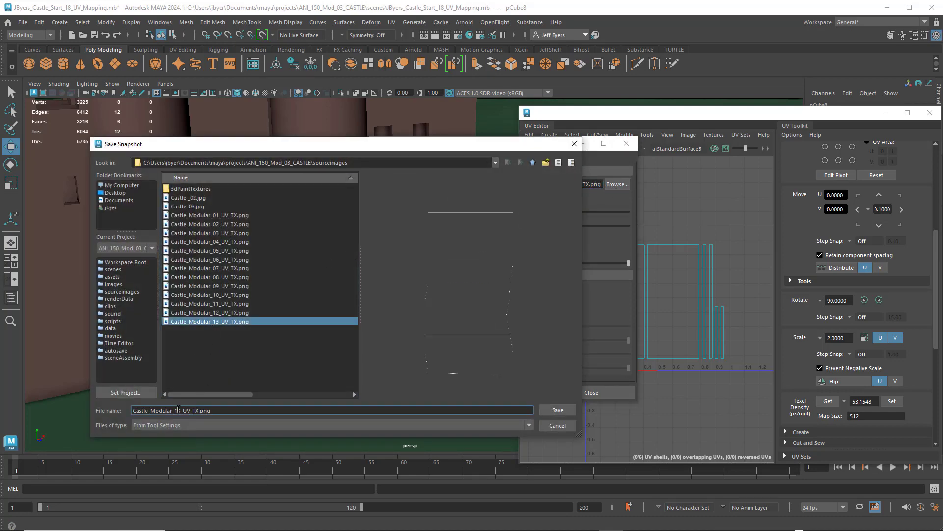
{"action": "key", "text": "Delete"}
{"action": "type", "text": "4"}
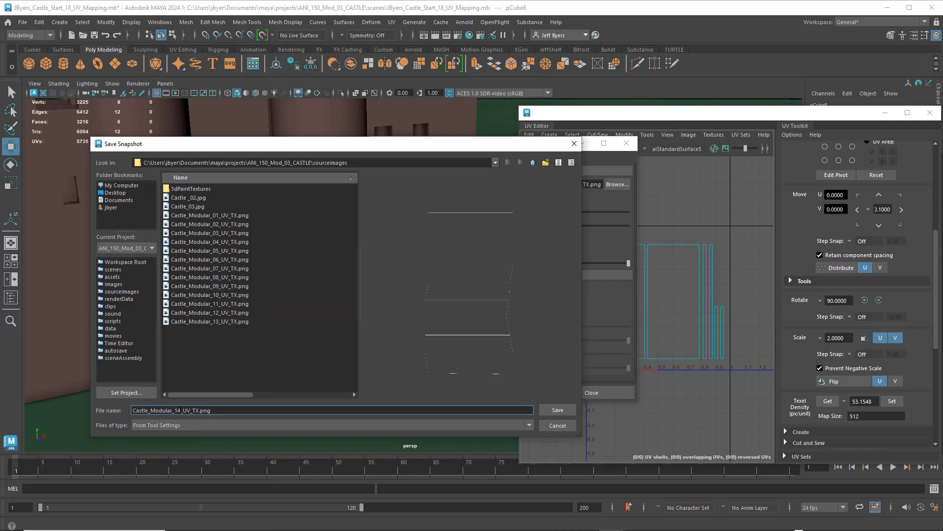
{"action": "left_click", "coordinate": [557, 411]}
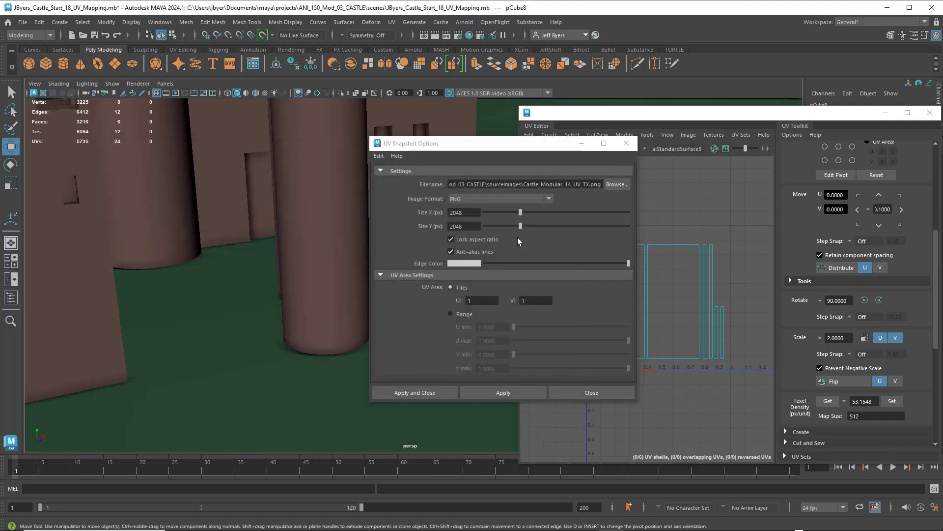
{"action": "left_click", "coordinate": [429, 392]}
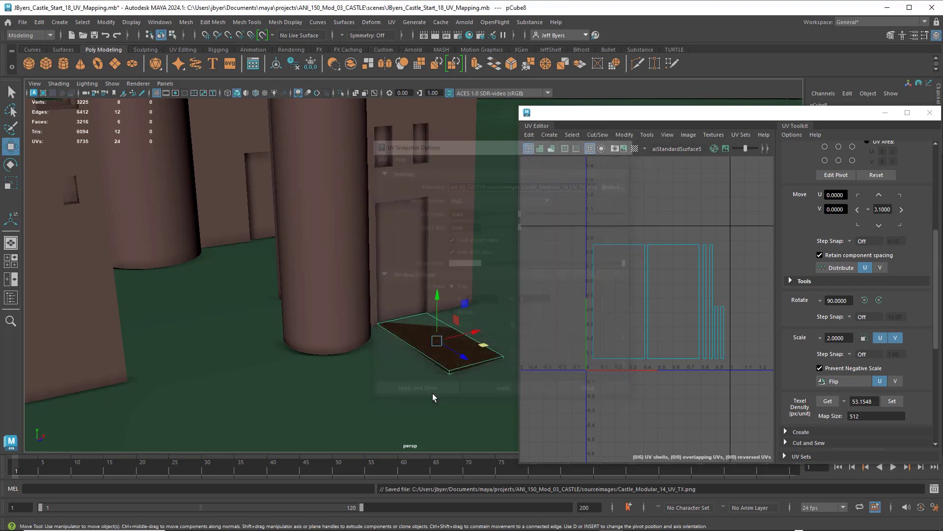
Export the selected drawbridge as an OBJ file named Castle_Modular_14.obj in the scenes folder, and close the UV Editor
{"action": "left_click", "coordinate": [22, 22]}
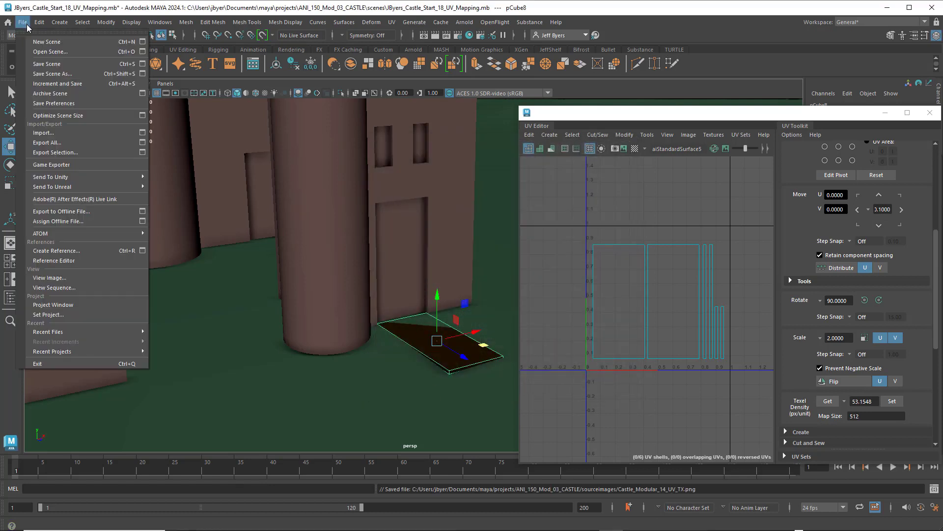
{"action": "left_click", "coordinate": [142, 152]}
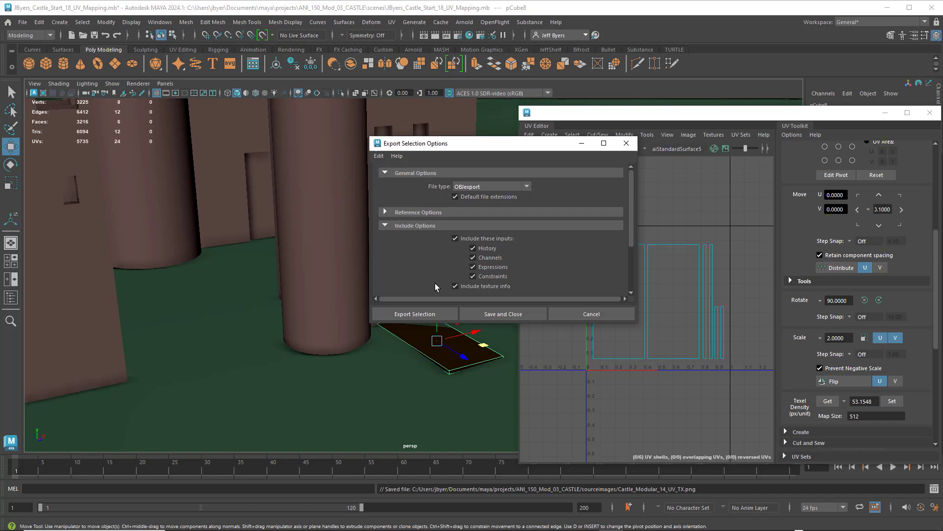
{"action": "left_click", "coordinate": [418, 314]}
{"action": "left_click", "coordinate": [212, 304]}
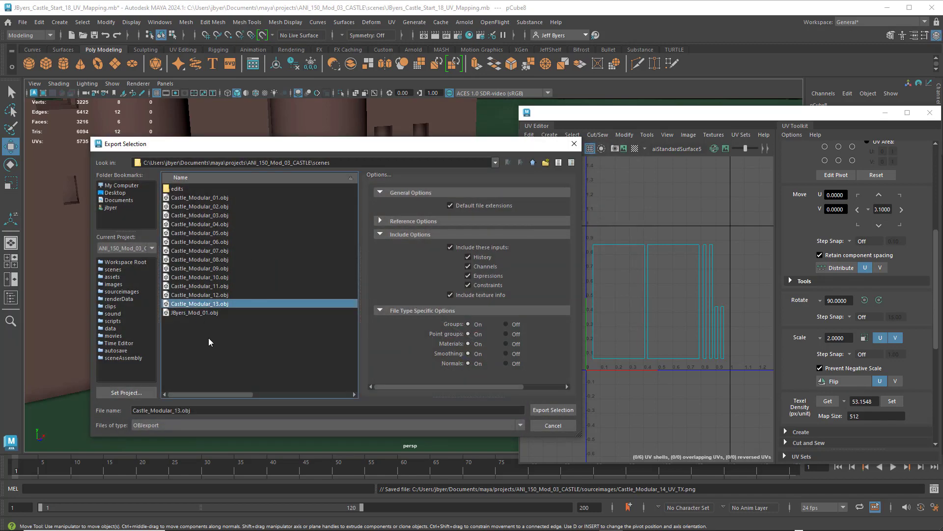
{"action": "left_click", "coordinate": [181, 409]}
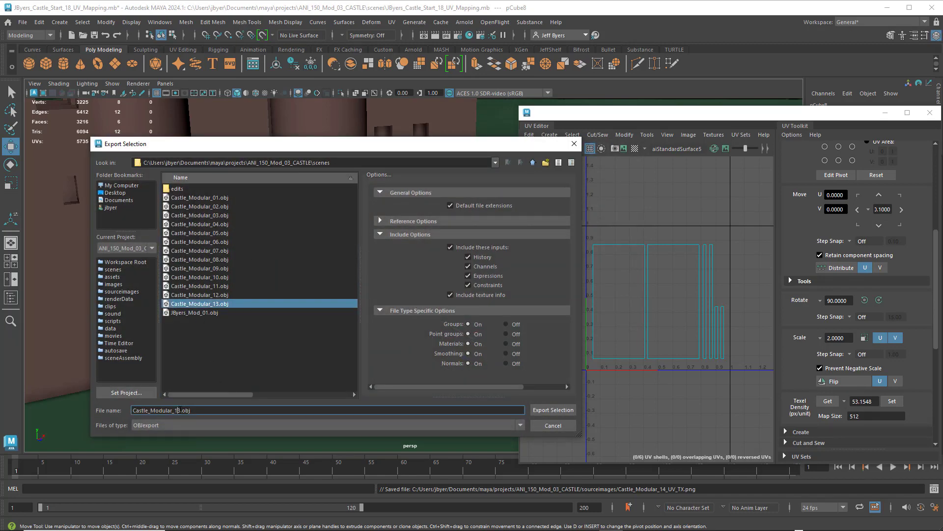
{"action": "type", "text": "4"}
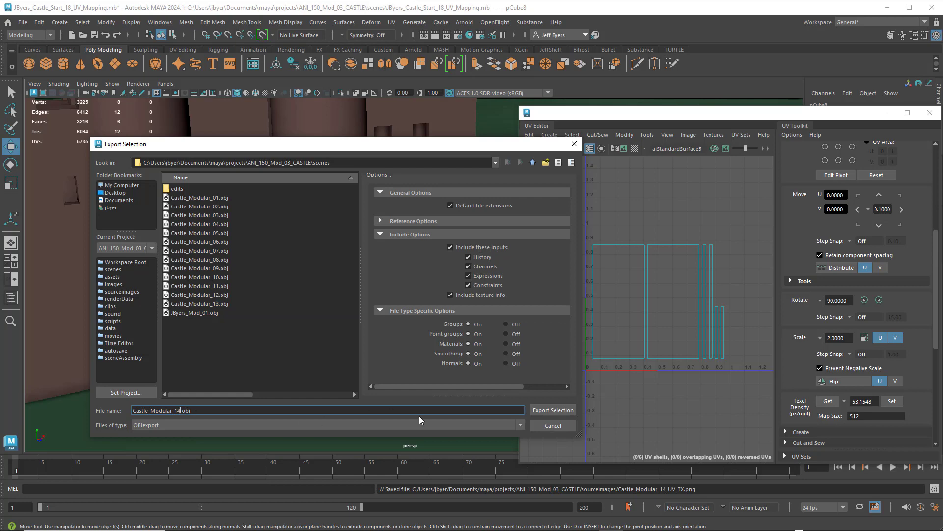
{"action": "left_click", "coordinate": [544, 411]}
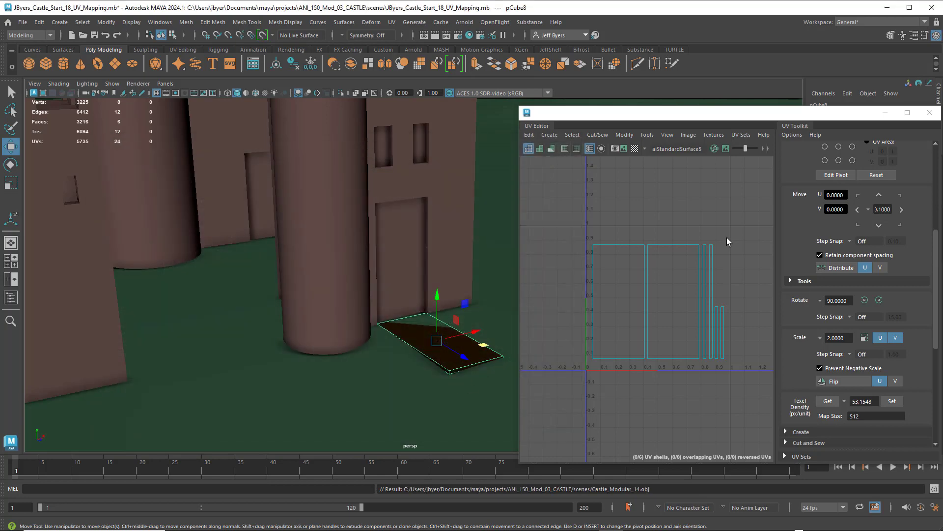
{"action": "left_click_drag", "start_coordinate": [776, 115], "coordinate": [659, 103]}
{"action": "left_click", "coordinate": [818, 104]}
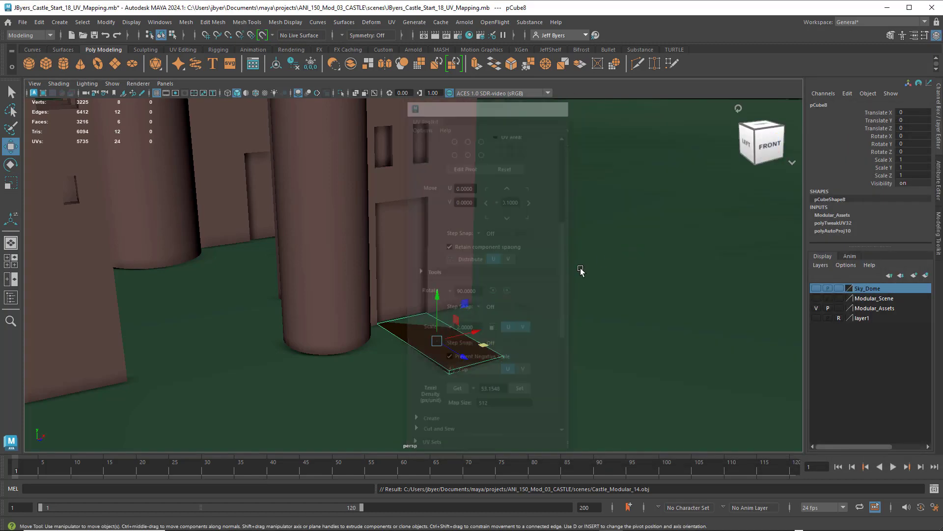
Select the green ground plane beneath the castle and center its pivot
{"action": "left_click", "coordinate": [544, 379]}
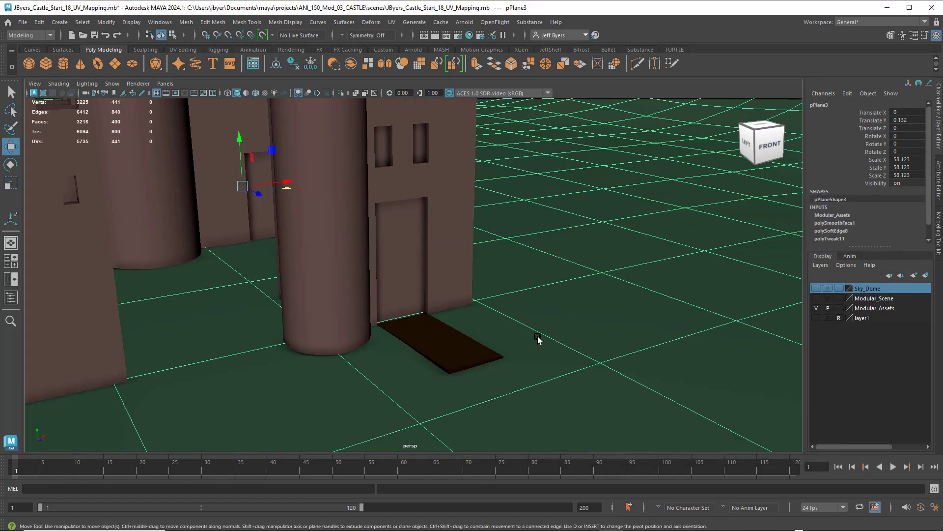
{"action": "scroll", "coordinate": [527, 321], "scroll_direction": "down", "scroll_amount": 8}
{"action": "scroll", "coordinate": [527, 321], "scroll_direction": "up", "scroll_amount": 2}
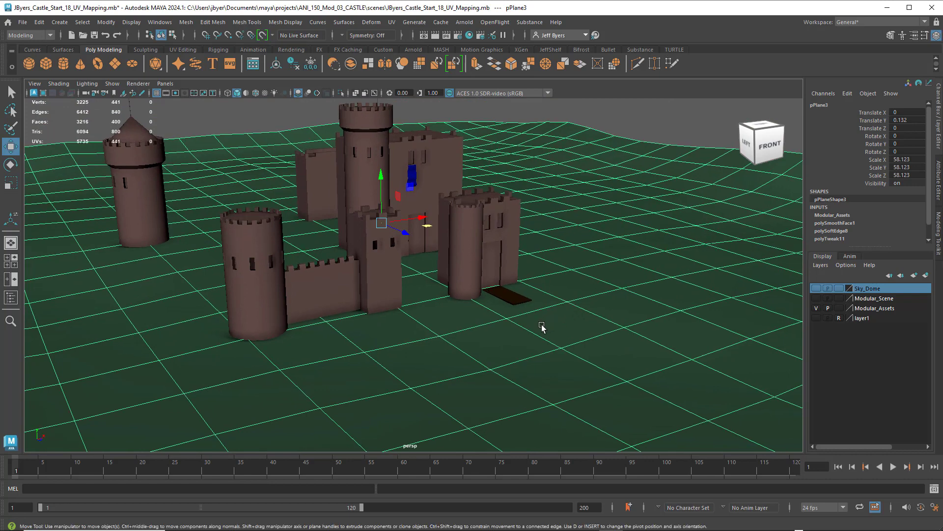
{"action": "scroll", "coordinate": [540, 329], "scroll_direction": "up", "scroll_amount": 4}
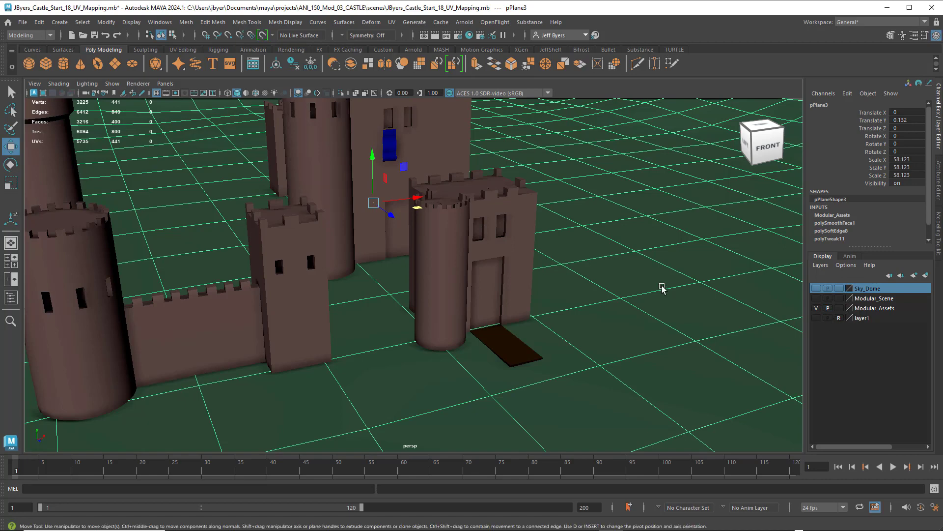
{"action": "scroll", "coordinate": [658, 288], "scroll_direction": "down", "scroll_amount": 5}
{"action": "mouse_move", "coordinate": [590, 263]}
{"action": "middle_mouse_down", "text": "alt"}
{"action": "mouse_move", "coordinate": [602, 261]}
{"action": "mouse_move", "coordinate": [581, 273]}
{"action": "middle_mouse_up", "text": "alt"}
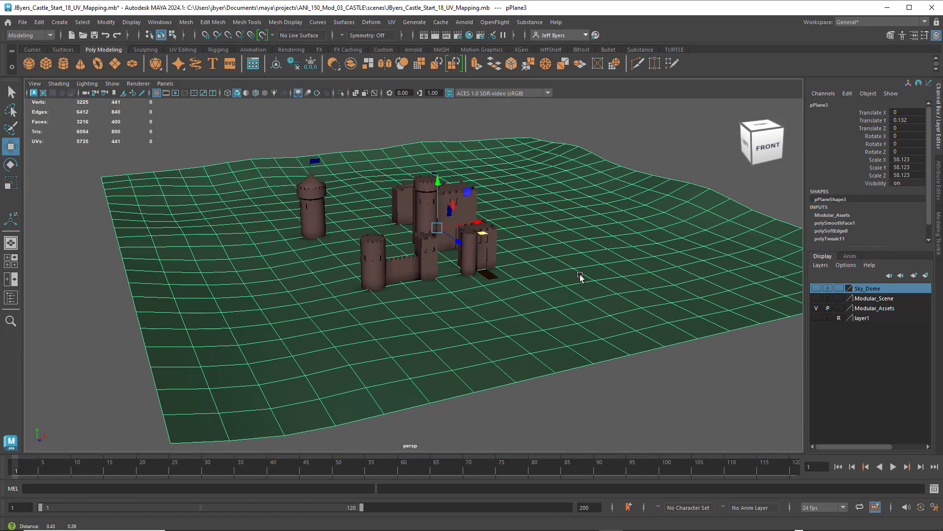
{"action": "left_click", "coordinate": [278, 64]}
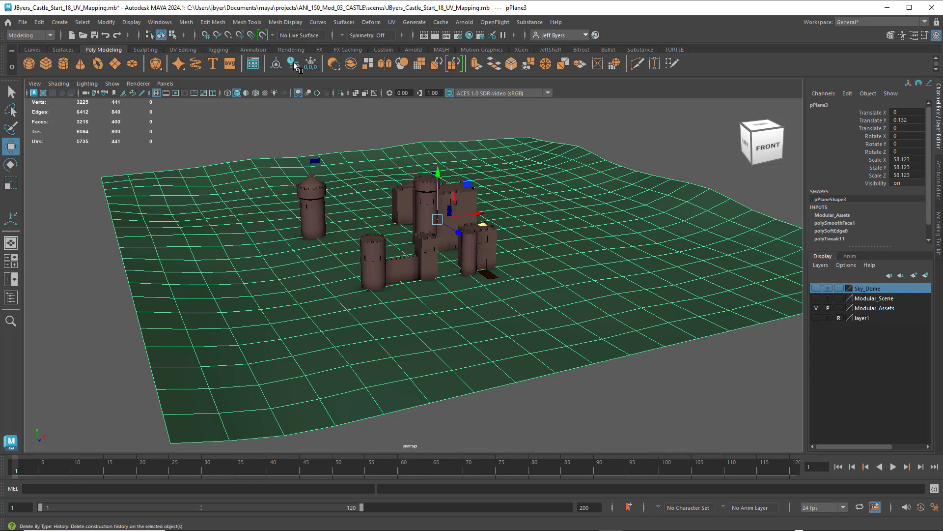
Delete the ground plane's construction history and freeze its transformations
{"action": "left_click", "coordinate": [295, 64]}
{"action": "left_click", "coordinate": [311, 65]}
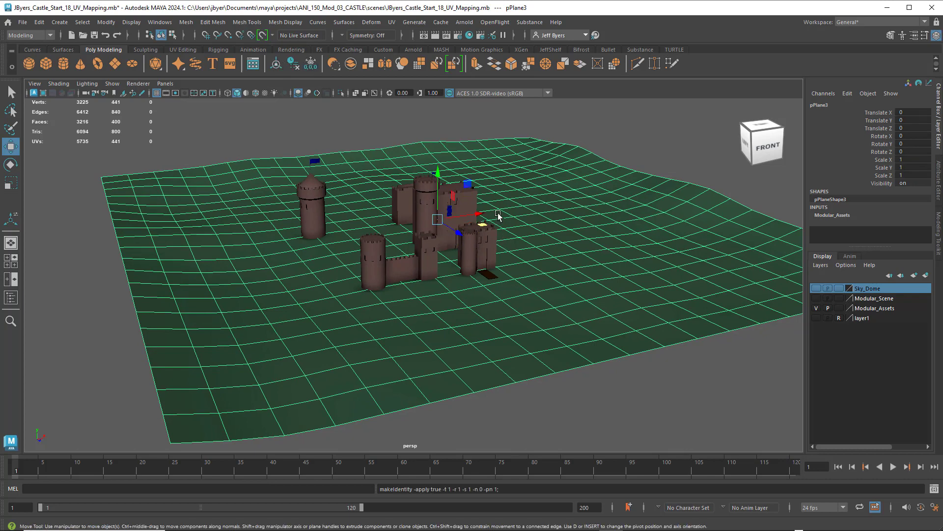
Planar-map the ground plane from the Y axis, fitted to its bounding box, and scale its UVs down slightly inside the tile
{"action": "left_click", "coordinate": [390, 23]}
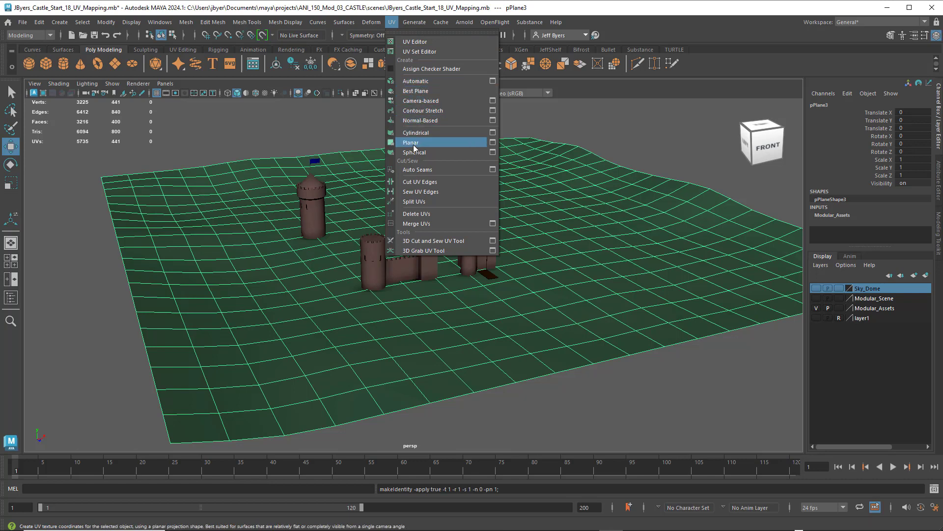
{"action": "left_click", "coordinate": [492, 143]}
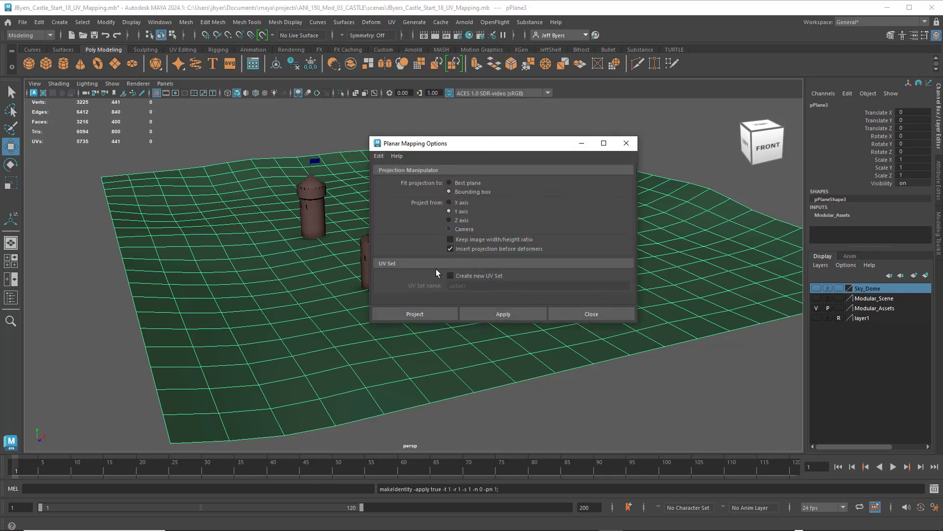
{"action": "left_click", "coordinate": [427, 314]}
{"action": "left_click", "coordinate": [392, 22]}
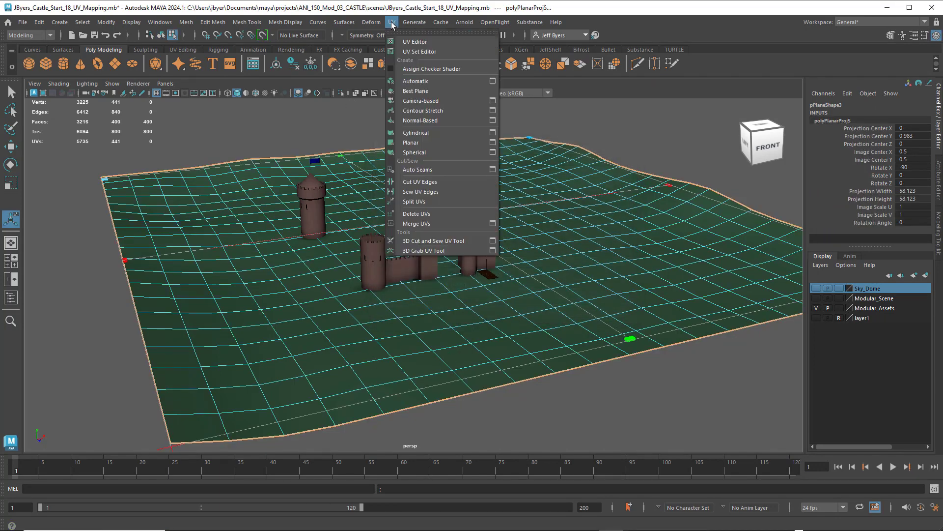
{"action": "left_click", "coordinate": [415, 42]}
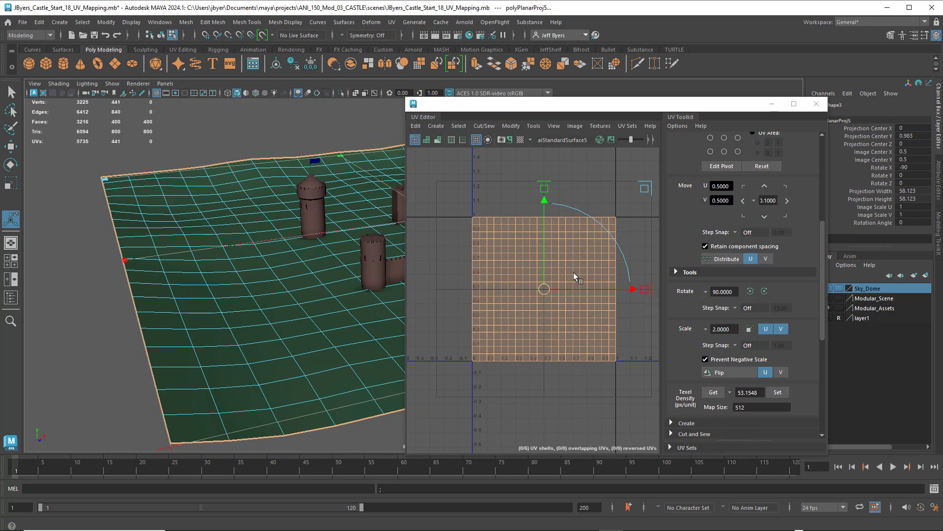
{"action": "key", "text": "r"}
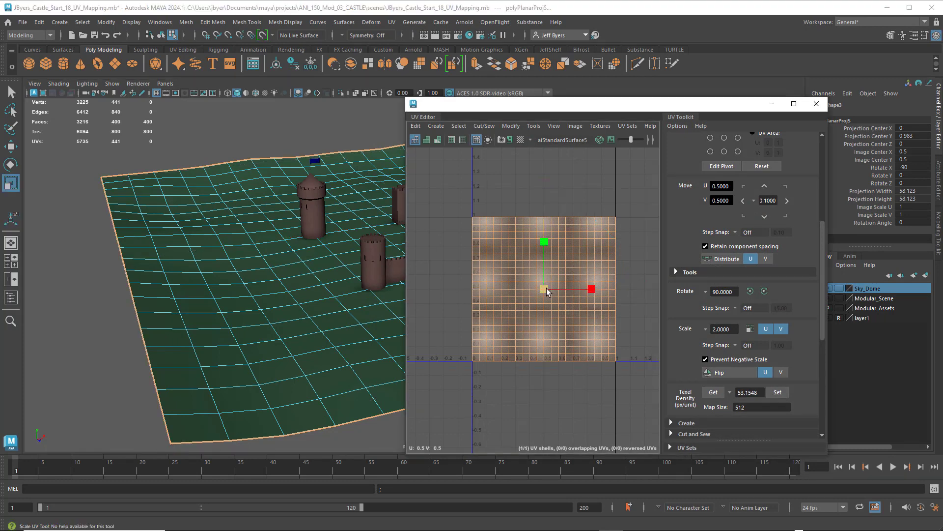
{"action": "left_click_drag", "start_coordinate": [546, 288], "coordinate": [543, 286]}
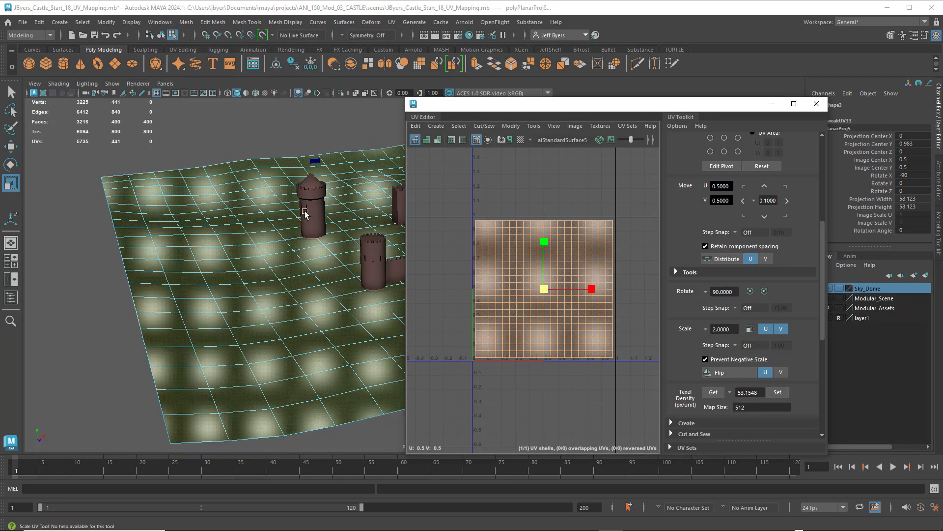
Return the ground plane to object selection and save its 2048 x 2048 PNG UV snapshot as Castle_Modular_15_UV_TX.png in the sourceimages folder
{"action": "right_click", "coordinate": [199, 187]}
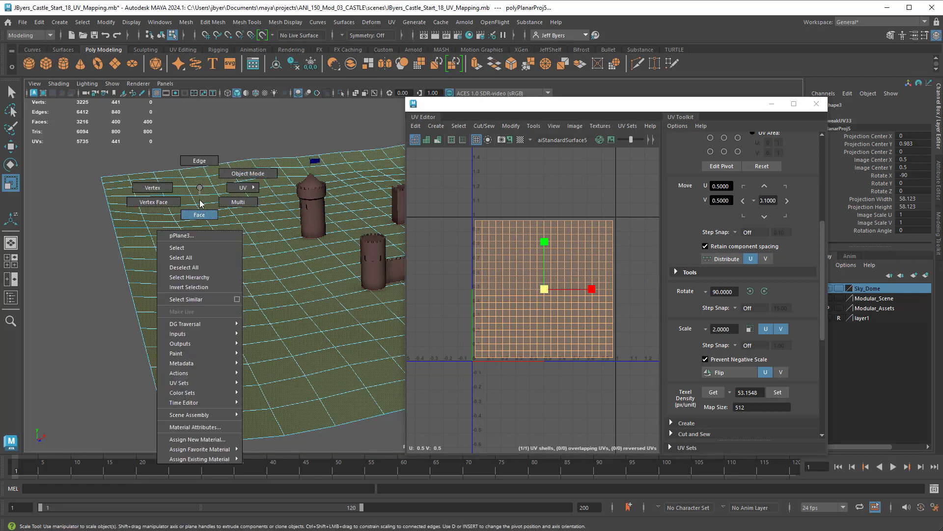
{"action": "left_click", "coordinate": [195, 239]}
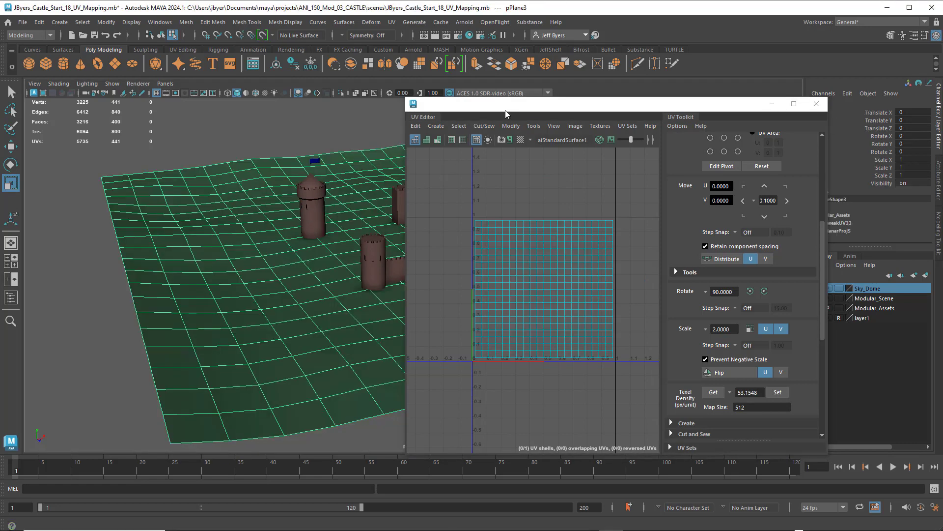
{"action": "left_click_drag", "start_coordinate": [506, 114], "coordinate": [525, 108]}
{"action": "left_click", "coordinate": [520, 133]}
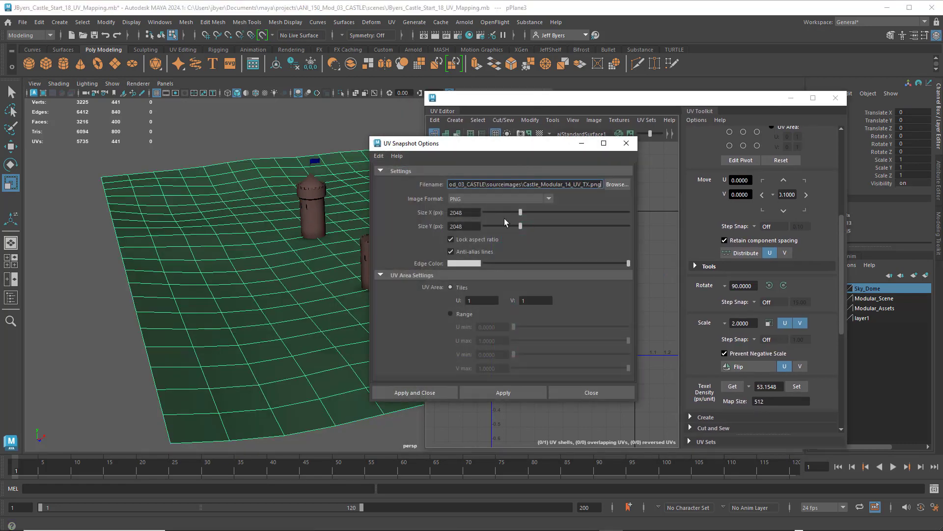
{"action": "left_click", "coordinate": [617, 185]}
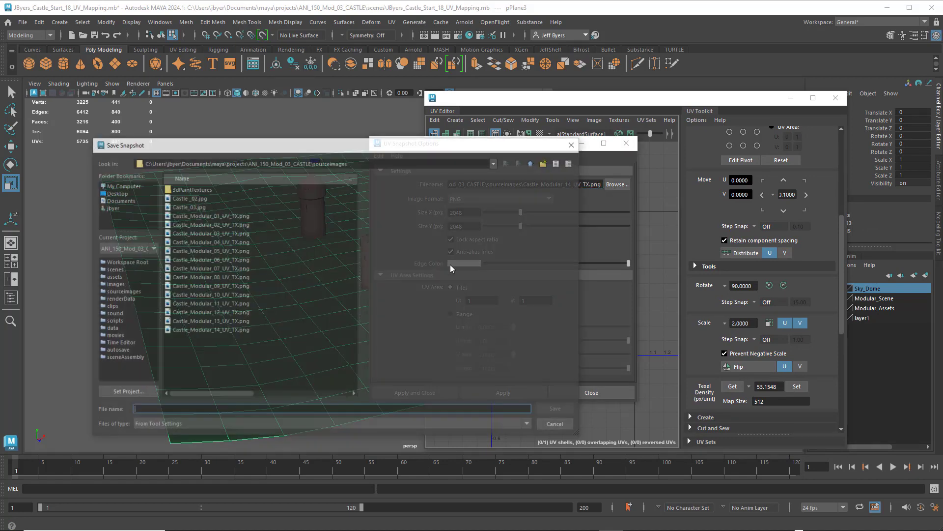
{"action": "left_click", "coordinate": [201, 330]}
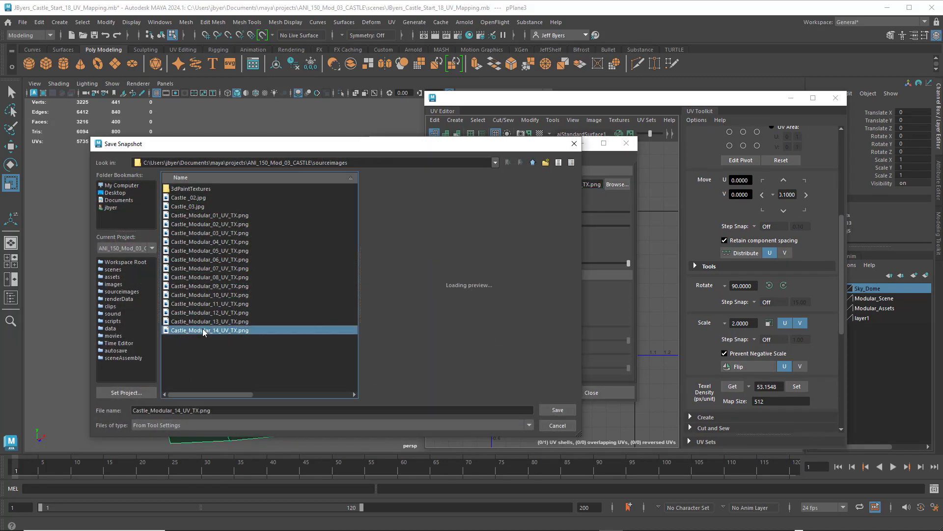
{"action": "left_click", "coordinate": [179, 410]}
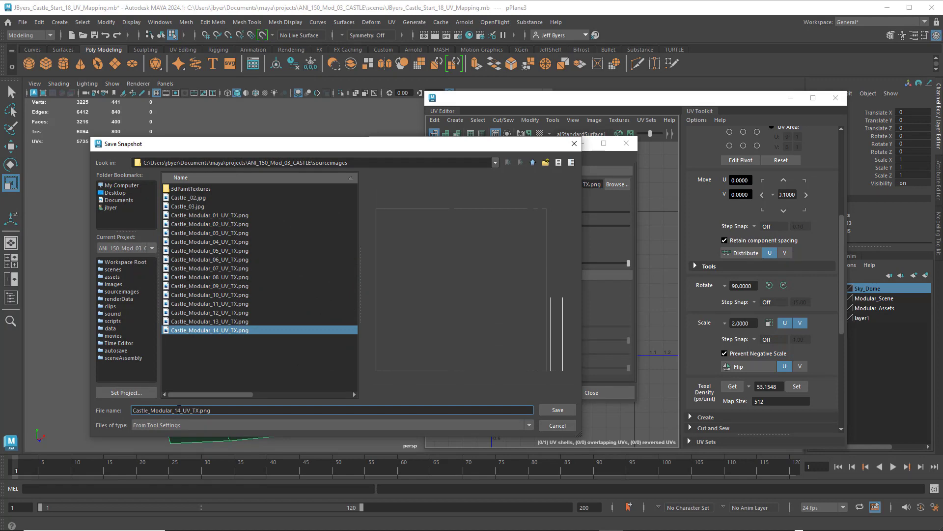
{"action": "key", "text": "BackSpace"}
{"action": "type", "text": "5"}
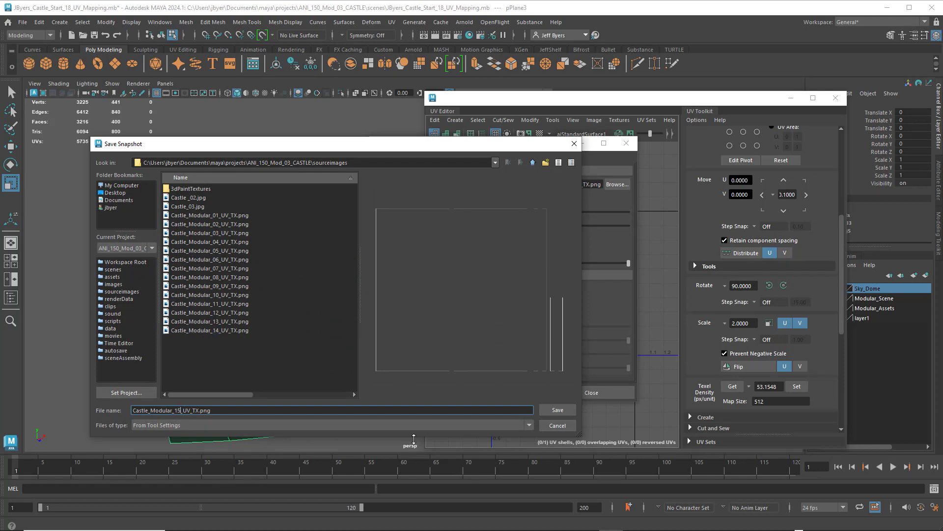
{"action": "left_click", "coordinate": [560, 411]}
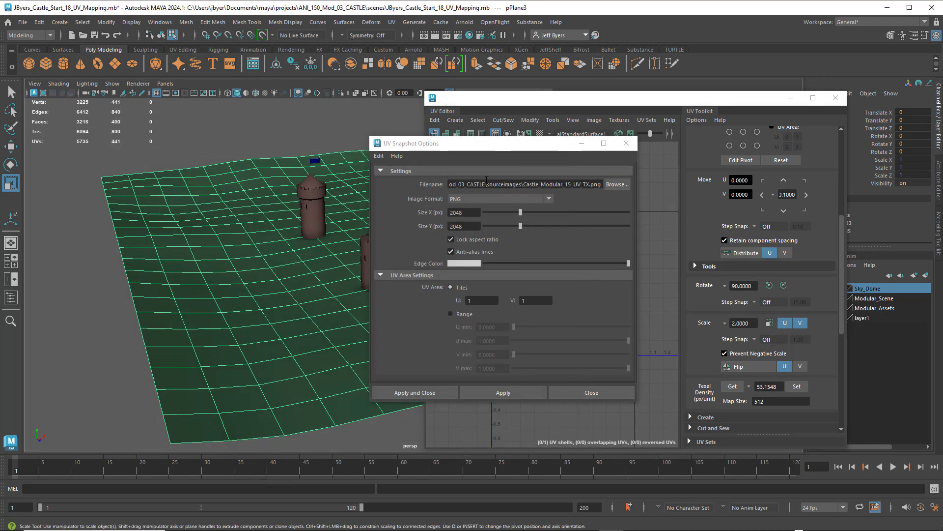
{"action": "left_click", "coordinate": [415, 392]}
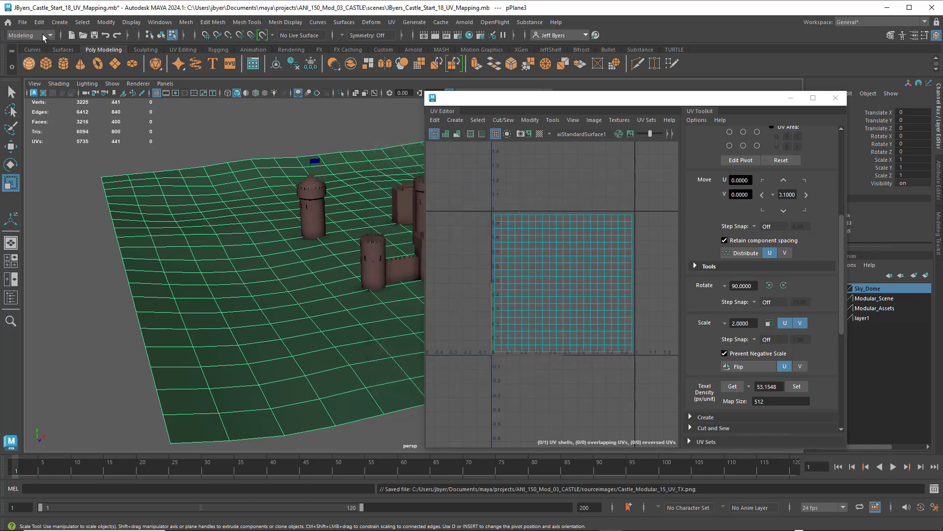
Export the selected ground plane as an OBJ file named Castle_Modular_15.obj in the scenes folder, and close the UV Editor
{"action": "left_click", "coordinate": [27, 25]}
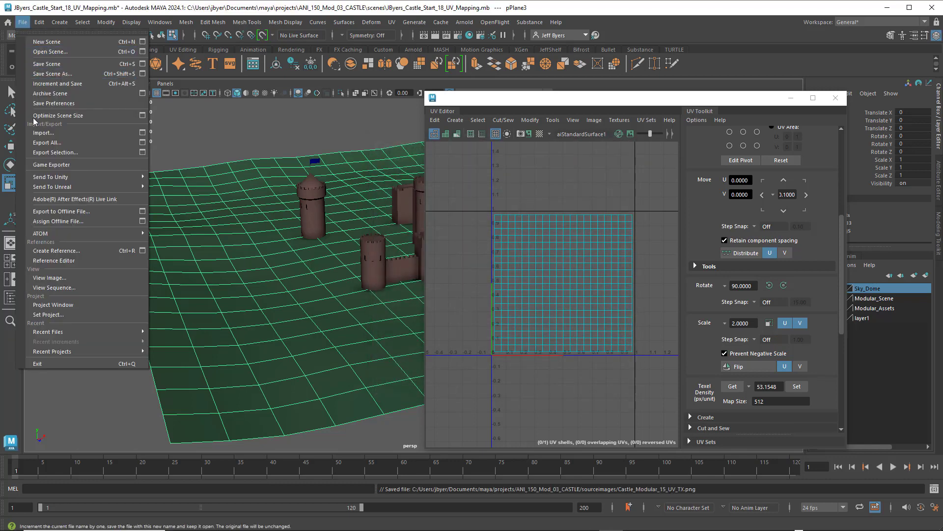
{"action": "left_click", "coordinate": [143, 152]}
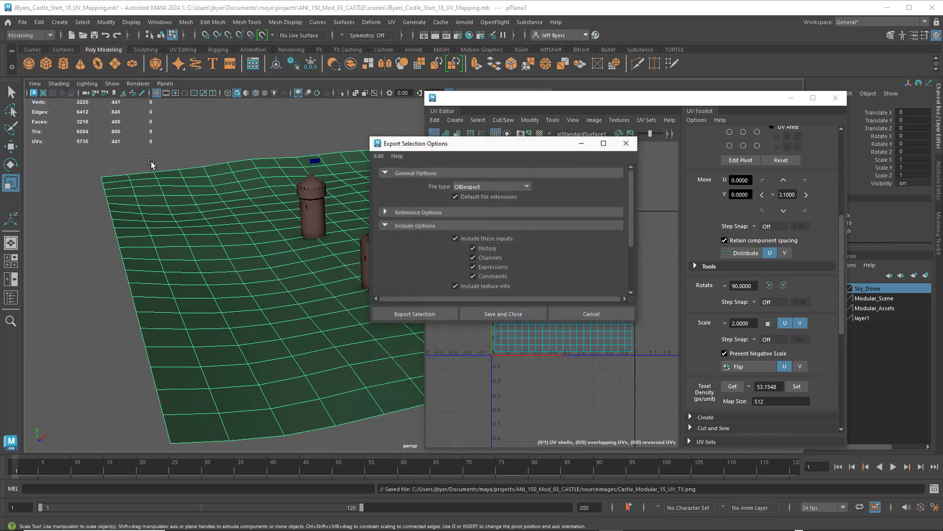
{"action": "left_click", "coordinate": [431, 313]}
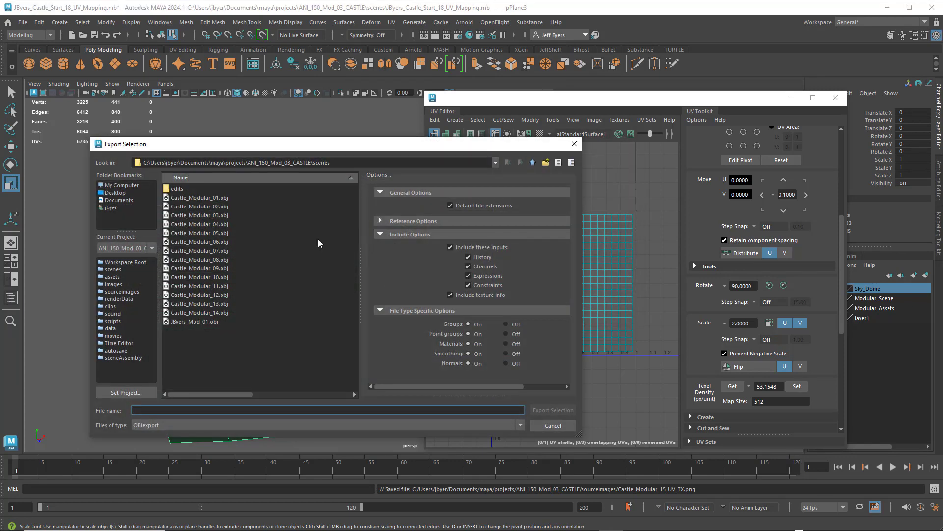
{"action": "left_click", "coordinate": [222, 314]}
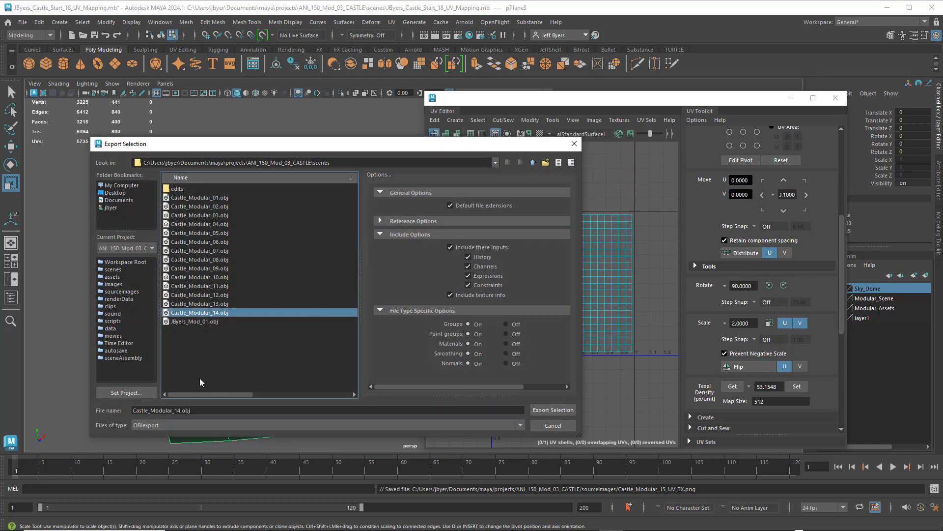
{"action": "left_click", "coordinate": [179, 410]}
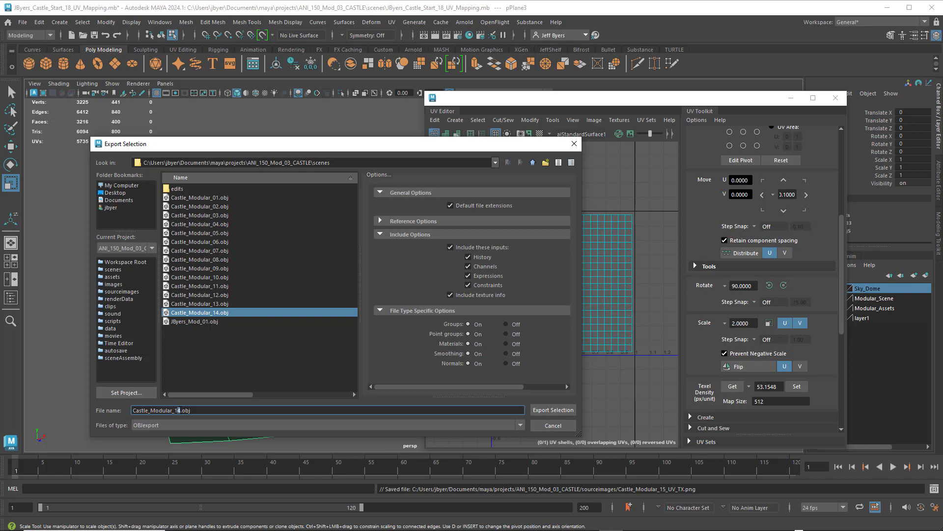
{"action": "key", "text": "Delete"}
{"action": "type", "text": "5"}
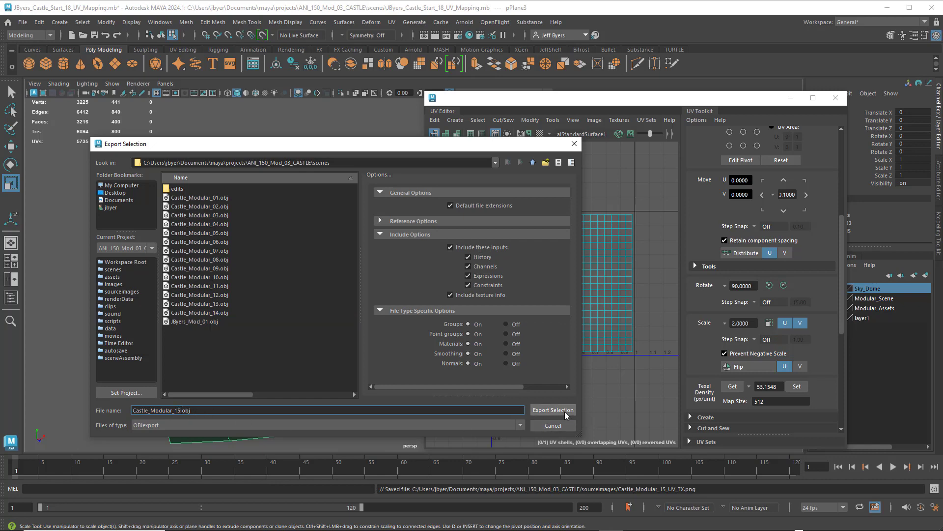
{"action": "left_click", "coordinate": [553, 409]}
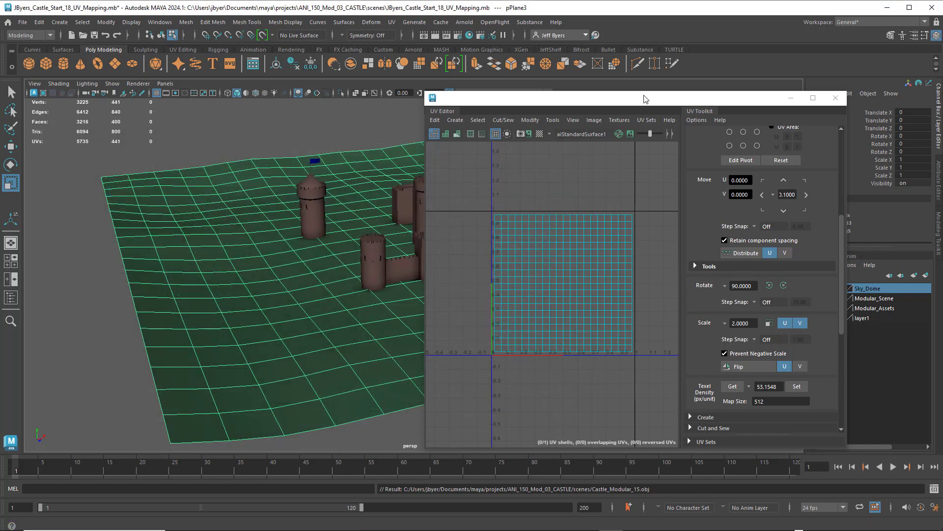
{"action": "left_click_drag", "start_coordinate": [638, 98], "coordinate": [559, 103]}
{"action": "left_click", "coordinate": [755, 104]}
Show the Modular_Scene layer and select the drawbridge chain beside the front-left gate tower
{"action": "left_click", "coordinate": [393, 166]}
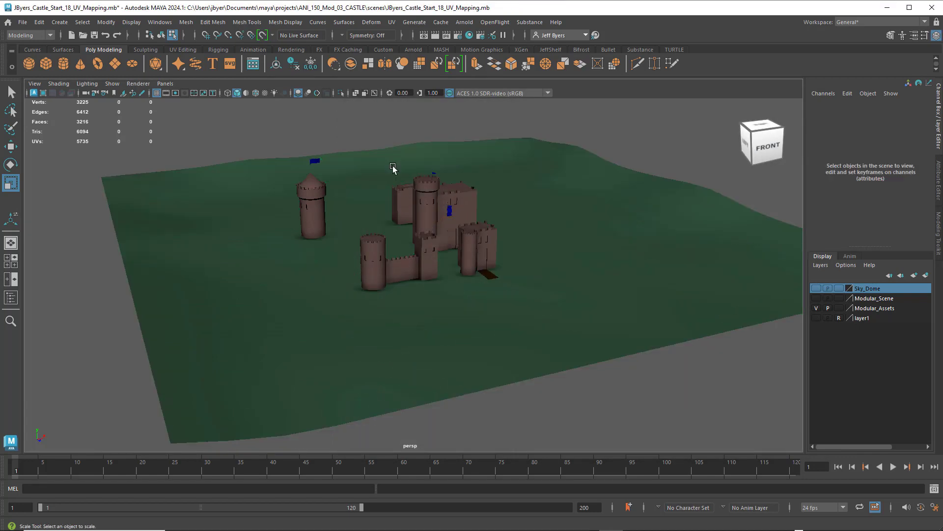
{"action": "scroll", "coordinate": [494, 263], "scroll_direction": "up", "scroll_amount": 2}
{"action": "scroll", "coordinate": [522, 269], "scroll_direction": "up", "scroll_amount": 2}
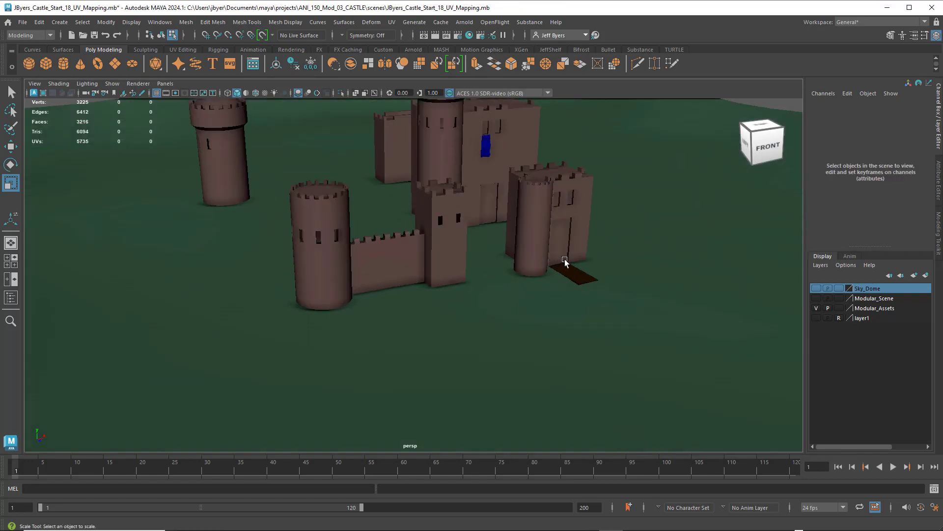
{"action": "middle_click_drag", "start_coordinate": [565, 261], "coordinate": [511, 282], "text": "alt"}
{"action": "scroll", "coordinate": [474, 250], "scroll_direction": "up", "scroll_amount": 3}
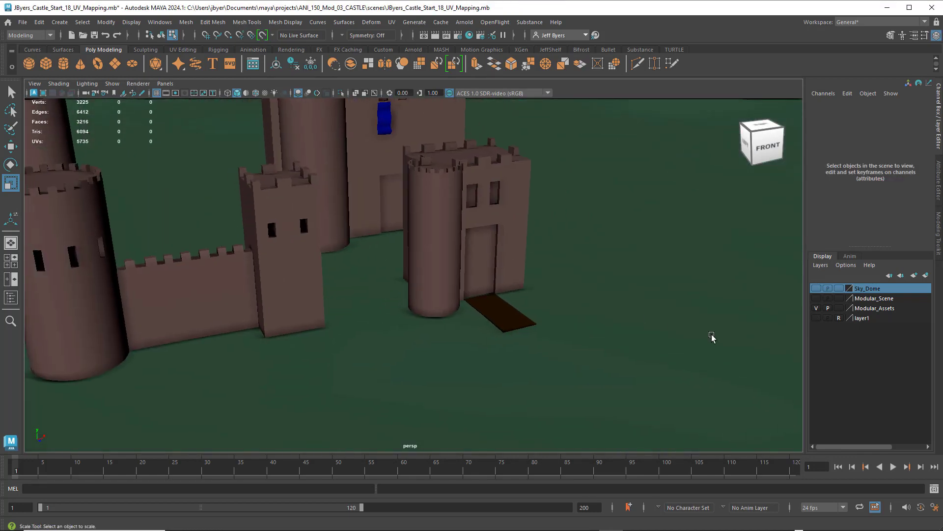
{"action": "left_click", "coordinate": [816, 298]}
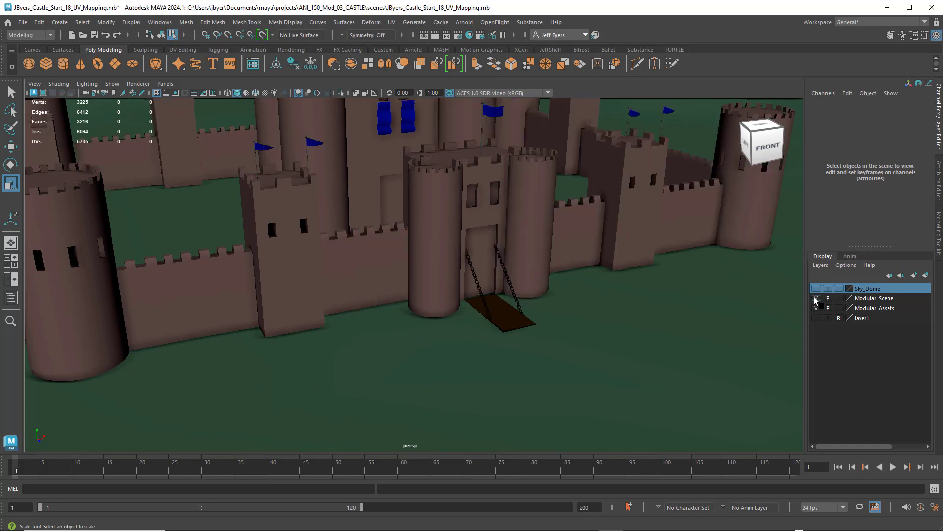
{"action": "left_click", "coordinate": [481, 286]}
{"action": "right_click", "coordinate": [479, 291]}
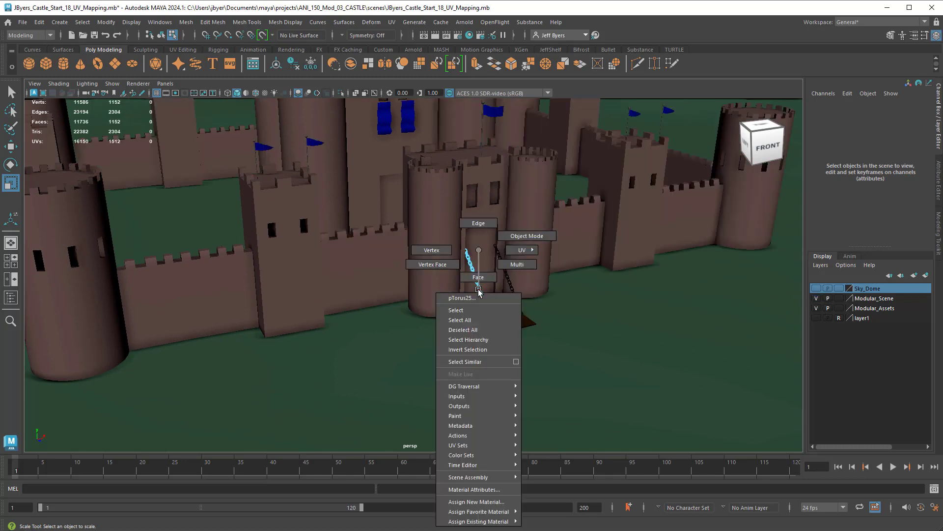
{"action": "left_click", "coordinate": [456, 310]}
{"action": "scroll", "coordinate": [535, 304], "scroll_direction": "up", "scroll_amount": 5}
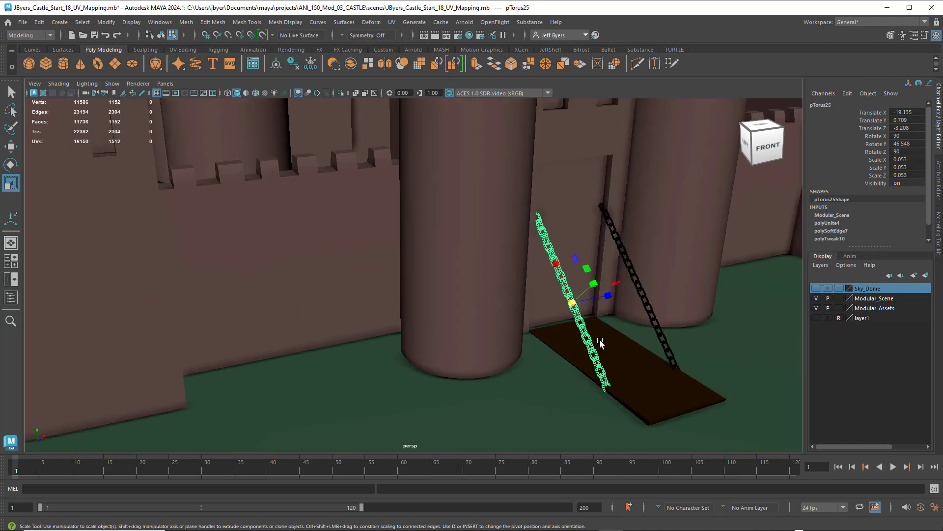
{"action": "scroll", "coordinate": [598, 338], "scroll_direction": "down", "scroll_amount": 4}
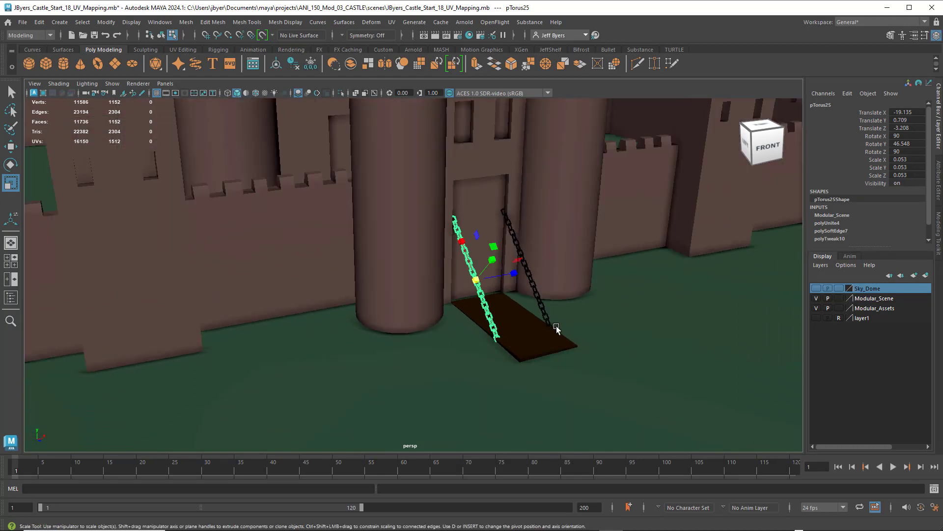
{"action": "middle_click_drag", "start_coordinate": [556, 326], "coordinate": [541, 349], "text": "alt"}
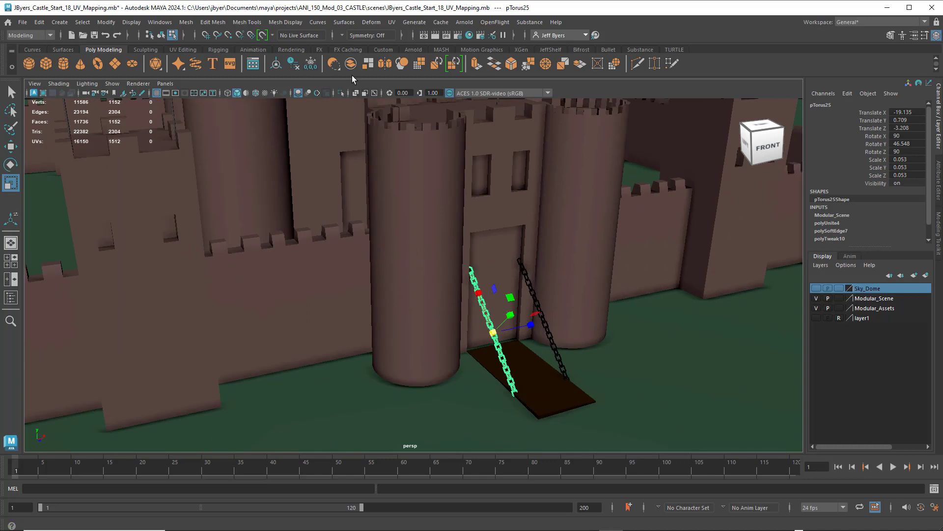
Apply automatic UV mapping to the selected drawbridge chain and open its layout in the UV Editor
{"action": "left_click", "coordinate": [392, 23]}
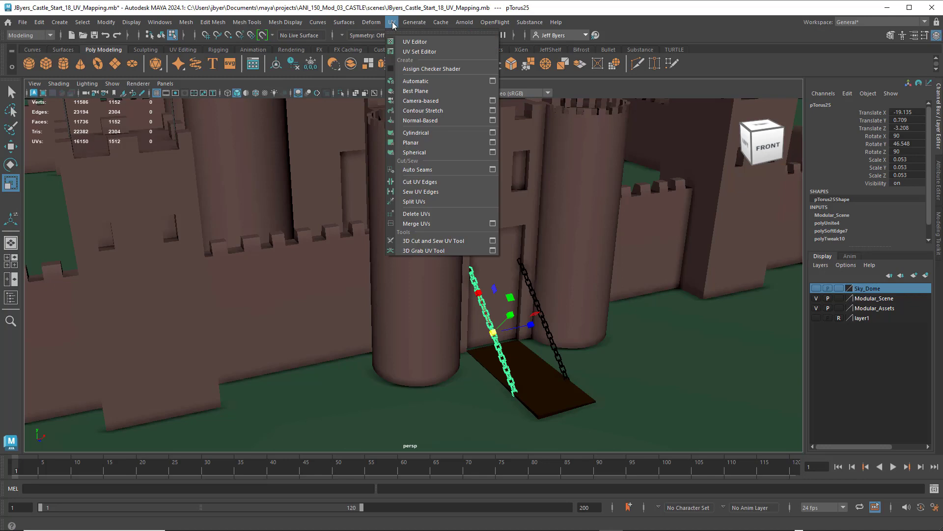
{"action": "left_click", "coordinate": [420, 81]}
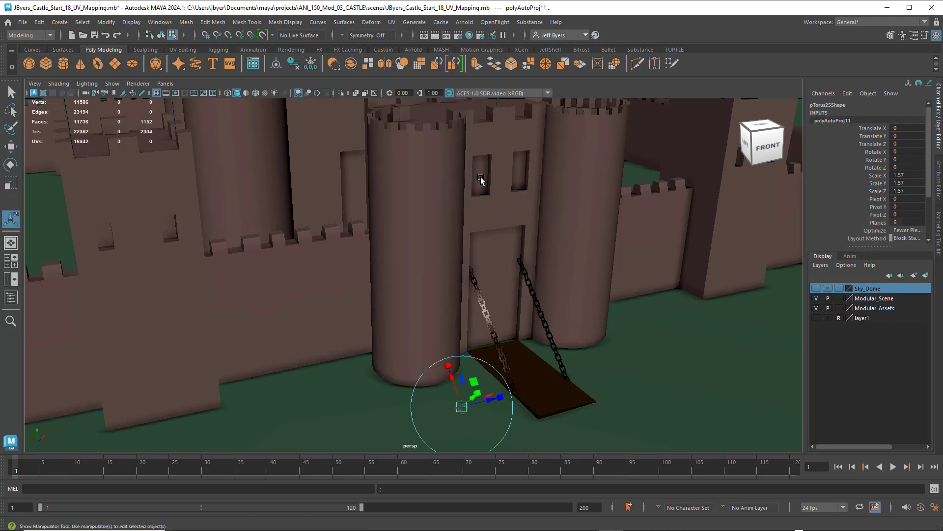
{"action": "left_click", "coordinate": [391, 23]}
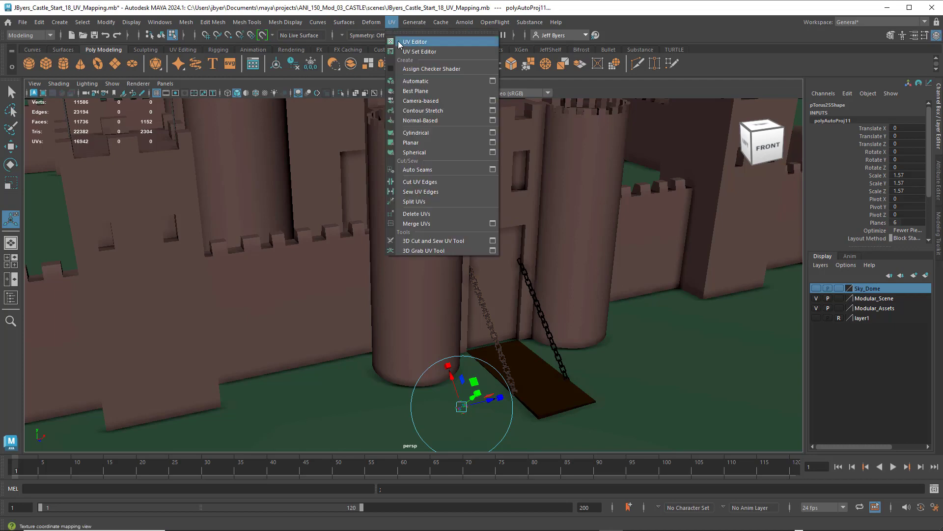
{"action": "left_click", "coordinate": [402, 44]}
{"action": "scroll", "coordinate": [527, 255], "scroll_direction": "up", "scroll_amount": 3}
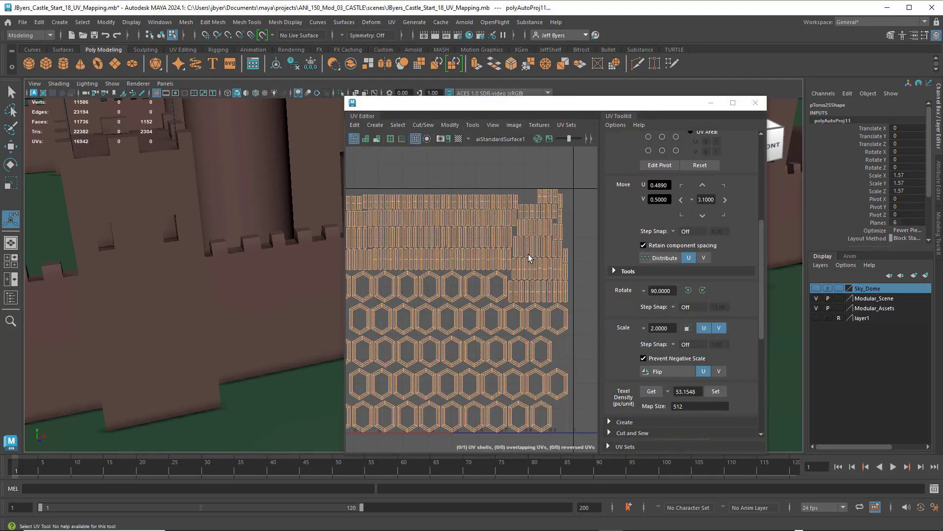
Inspect the drawbridge chain's UV layout and scale all its shells down slightly so they keep a margin inside the 0 to 1 tile
{"action": "middle_click_drag", "start_coordinate": [501, 255], "coordinate": [517, 242], "text": "alt"}
{"action": "scroll", "coordinate": [519, 229], "scroll_direction": "down", "scroll_amount": 1}
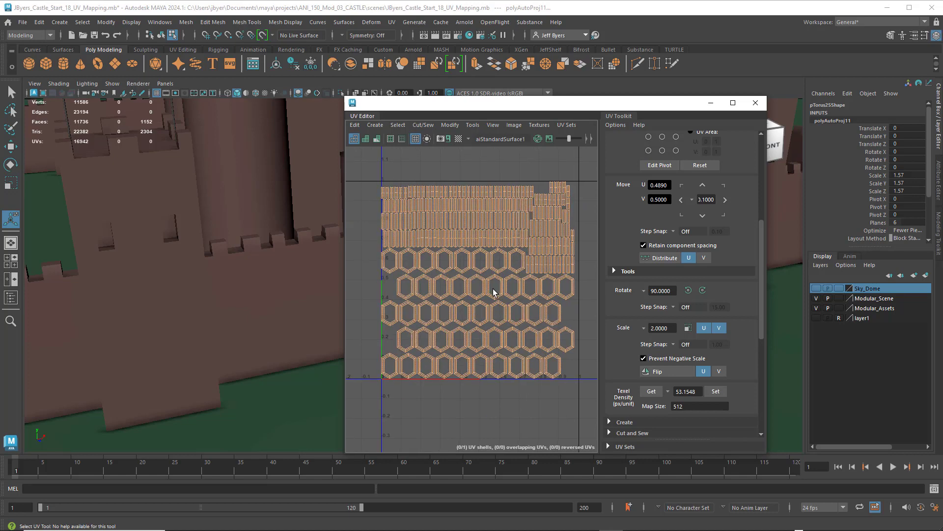
{"action": "scroll", "coordinate": [487, 289], "scroll_direction": "up", "scroll_amount": 2}
{"action": "scroll", "coordinate": [486, 289], "scroll_direction": "down", "scroll_amount": 3}
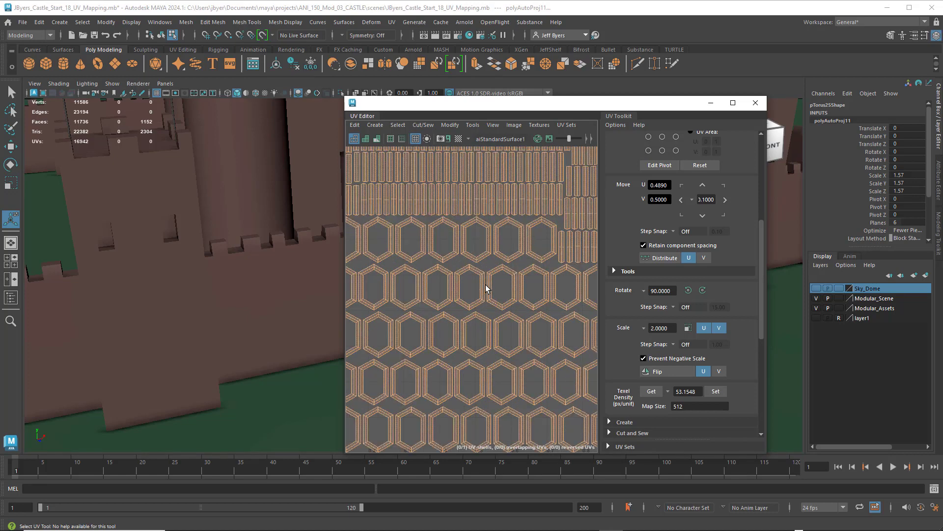
{"action": "scroll", "coordinate": [492, 283], "scroll_direction": "down", "scroll_amount": 2}
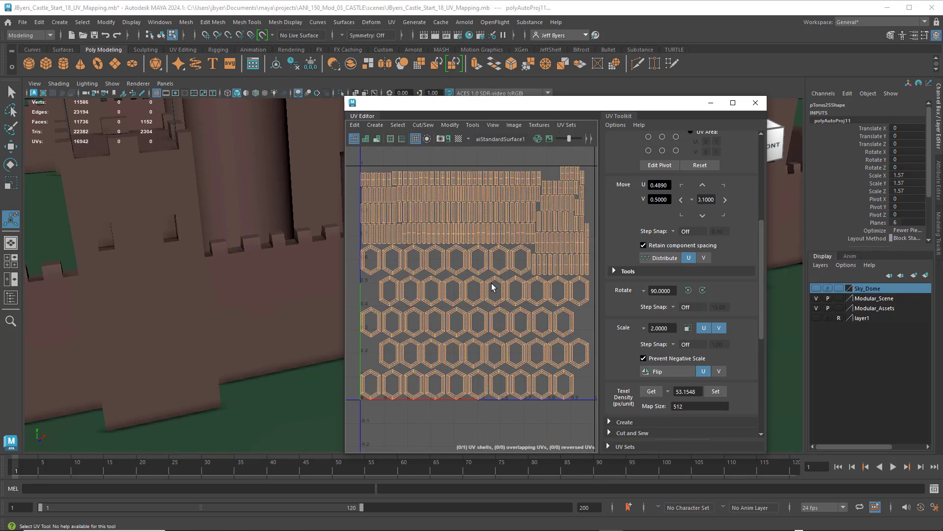
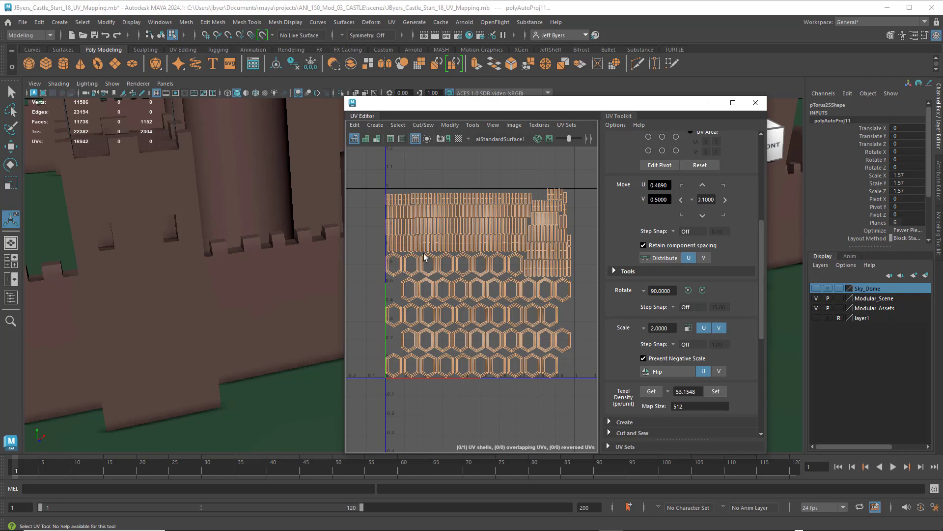
{"action": "scroll", "coordinate": [499, 298], "scroll_direction": "up", "scroll_amount": 3}
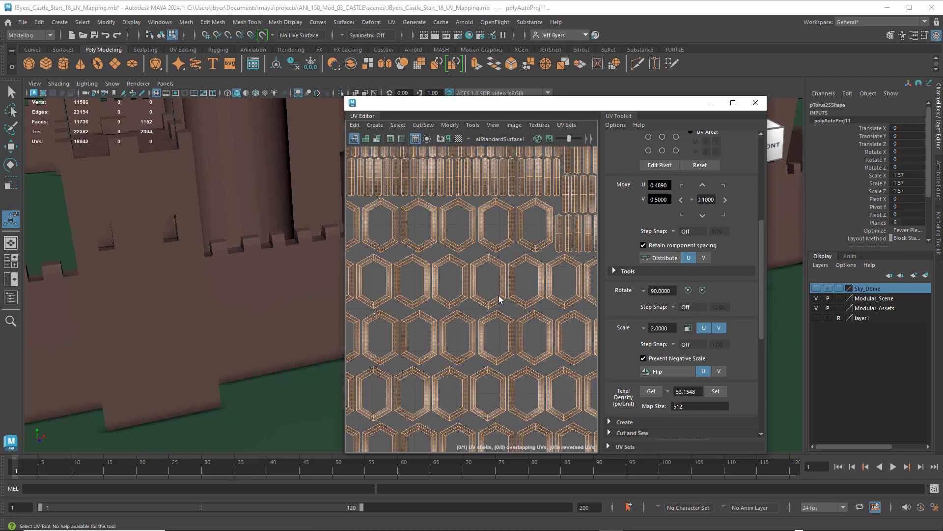
{"action": "scroll", "coordinate": [494, 236], "scroll_direction": "down", "scroll_amount": 5}
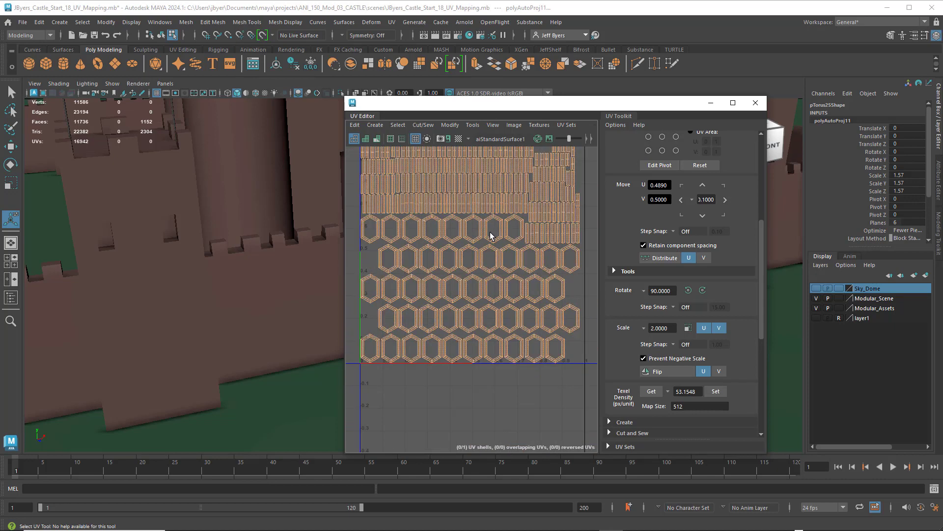
{"action": "key", "text": "r"}
{"action": "left_click_drag", "start_coordinate": [475, 244], "coordinate": [474, 245]}
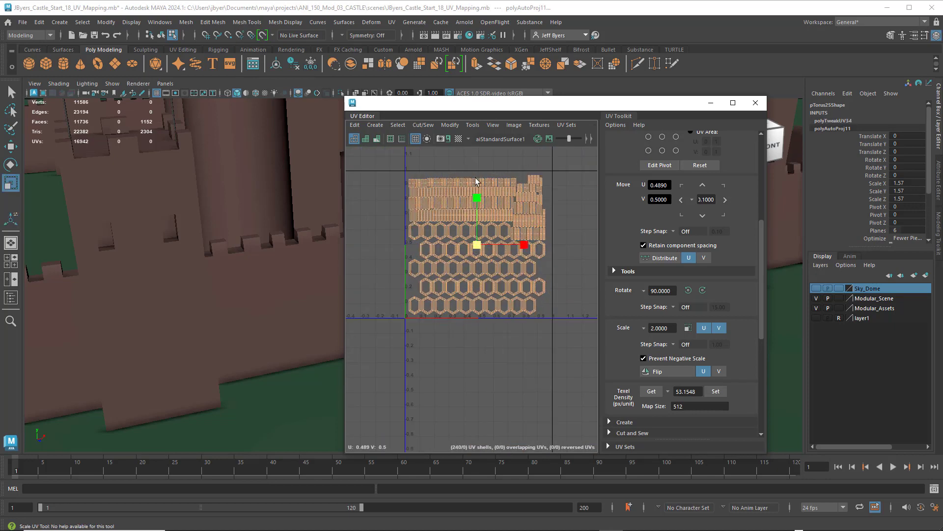
Return to object selection and select the drawbridge chain beside the front-left gate tower as a whole object
{"action": "left_click_drag", "start_coordinate": [433, 104], "coordinate": [632, 116]}
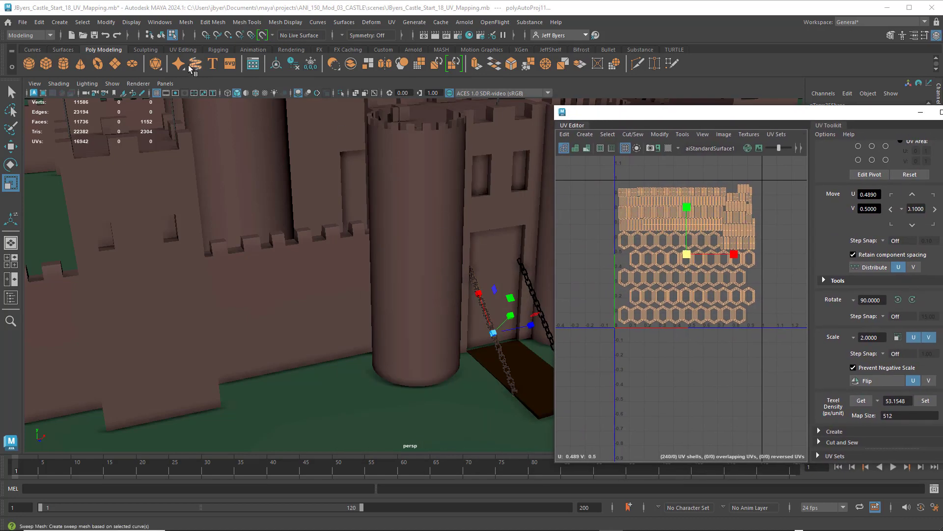
{"action": "left_click", "coordinate": [161, 36]}
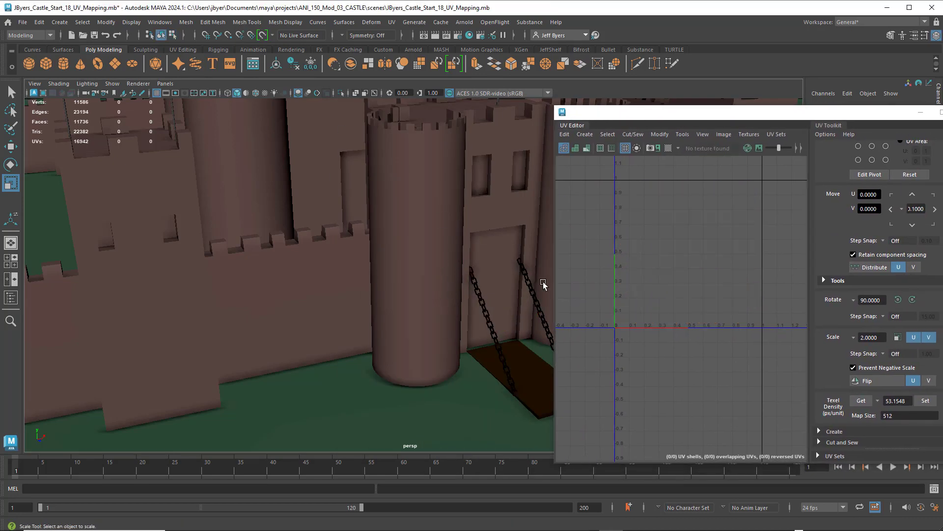
{"action": "left_click", "coordinate": [492, 322]}
Save the chain's 2048 x 2048 PNG UV snapshot as Castle_Modular_16_UV_TX.png in the sourceimages folder
{"action": "left_click_drag", "start_coordinate": [694, 113], "coordinate": [609, 111]}
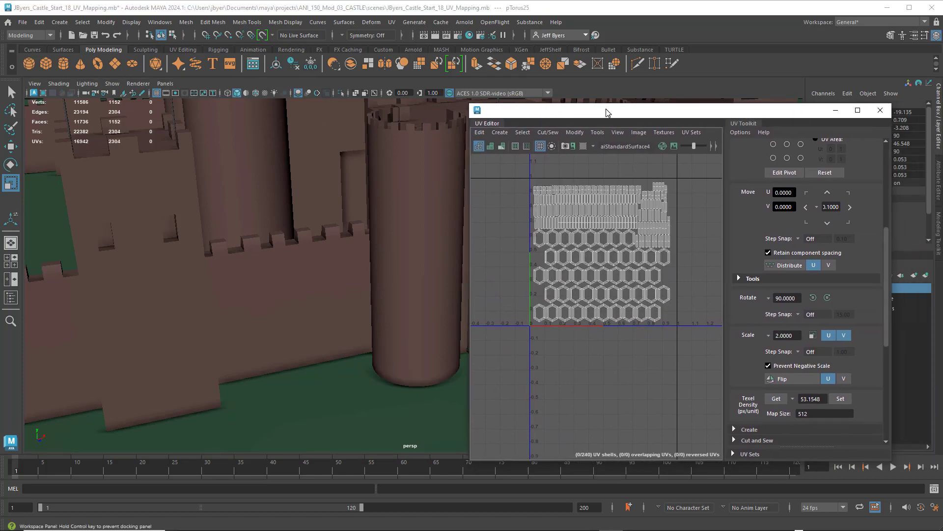
{"action": "left_click", "coordinate": [565, 146]}
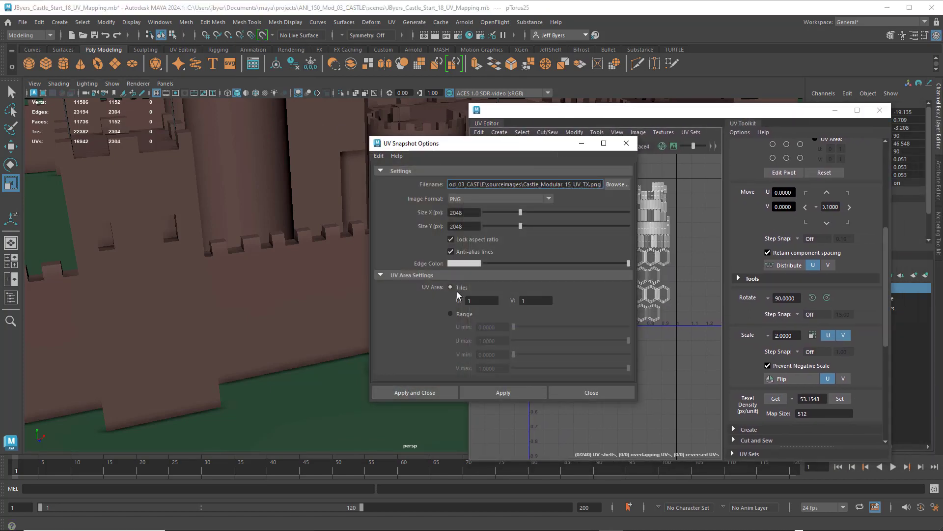
{"action": "left_click", "coordinate": [612, 185]}
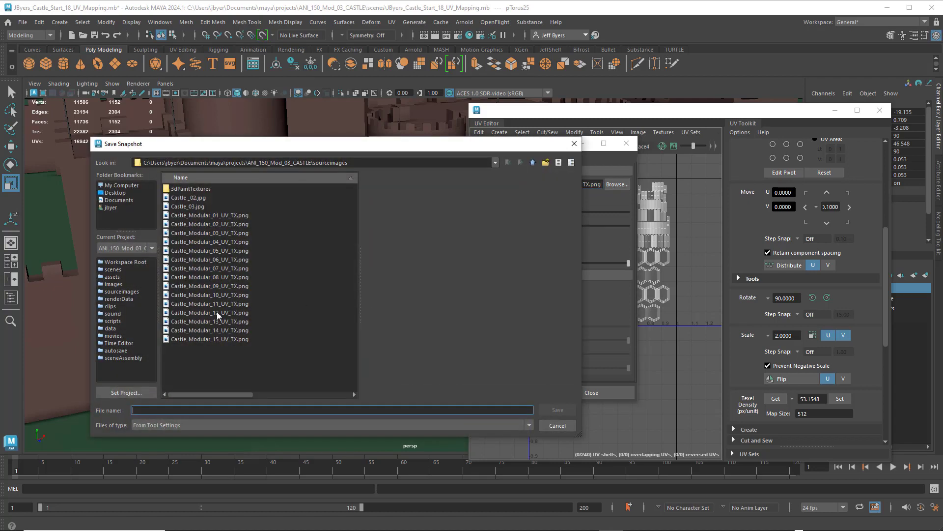
{"action": "left_click", "coordinate": [219, 338]}
{"action": "left_click", "coordinate": [181, 411]}
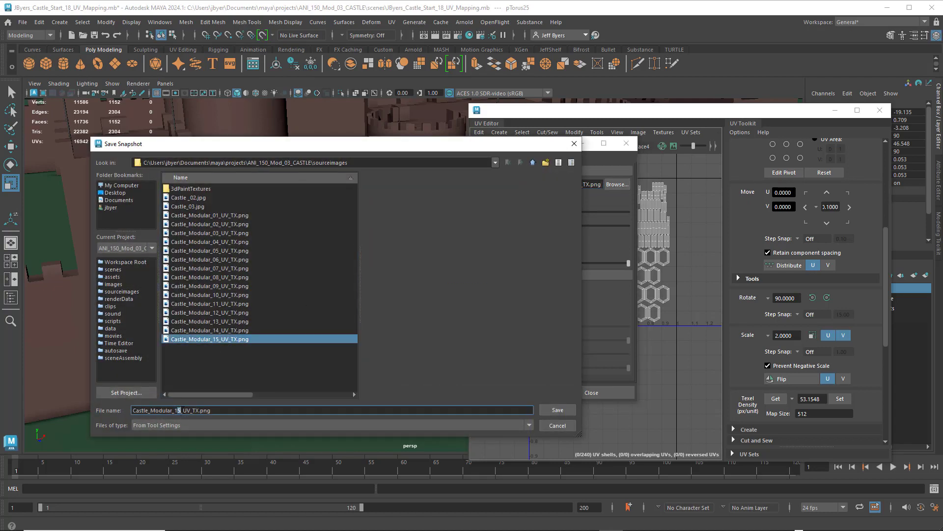
{"action": "type", "text": "6"}
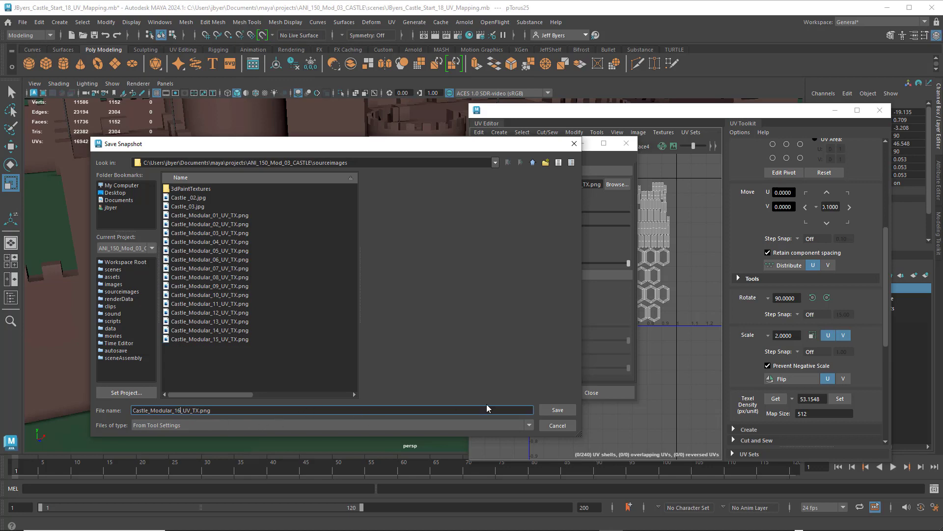
{"action": "left_click", "coordinate": [565, 409]}
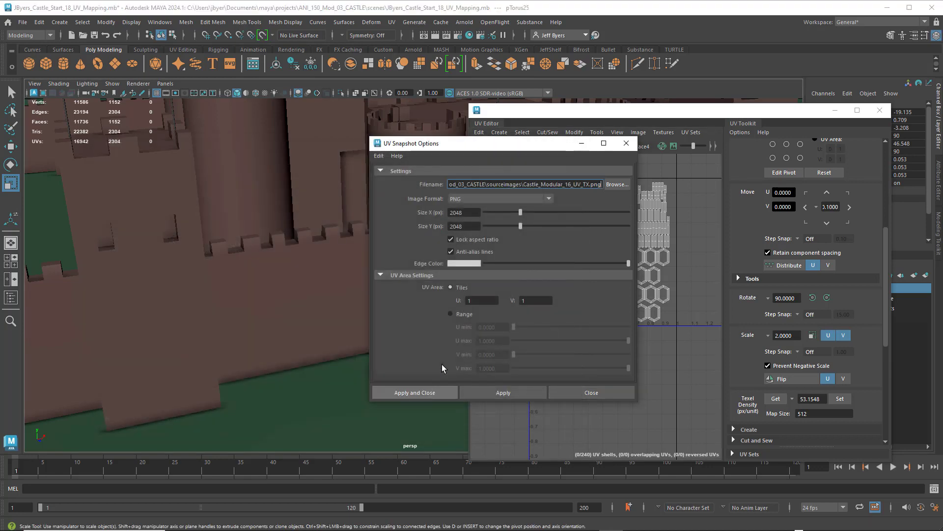
{"action": "left_click", "coordinate": [415, 392]}
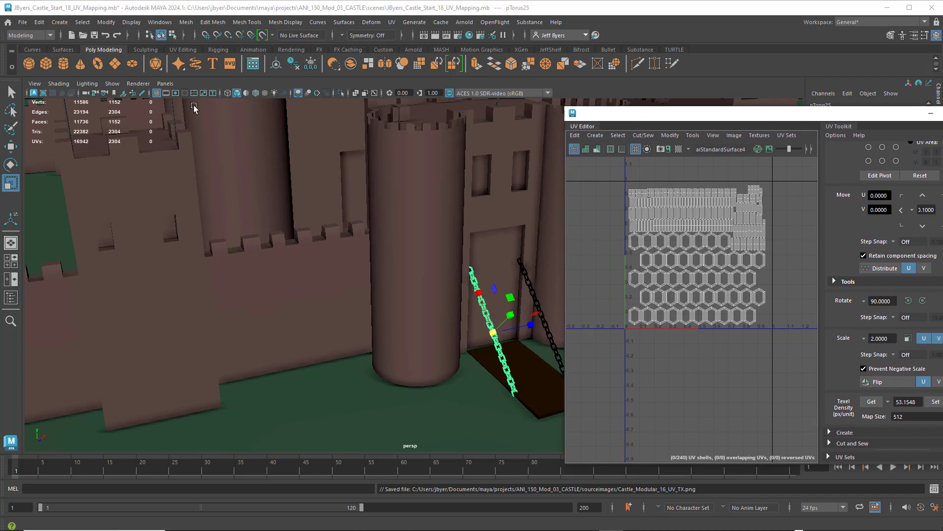
Export the selected drawbridge chain as an OBJ file named Castle_Modular_16.obj in the scenes folder
{"action": "left_click", "coordinate": [21, 24]}
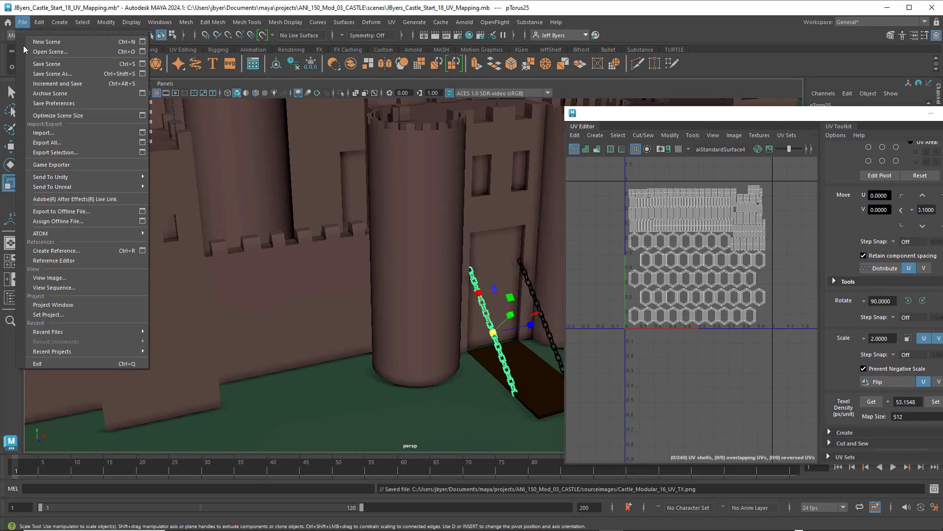
{"action": "left_click", "coordinate": [142, 152]}
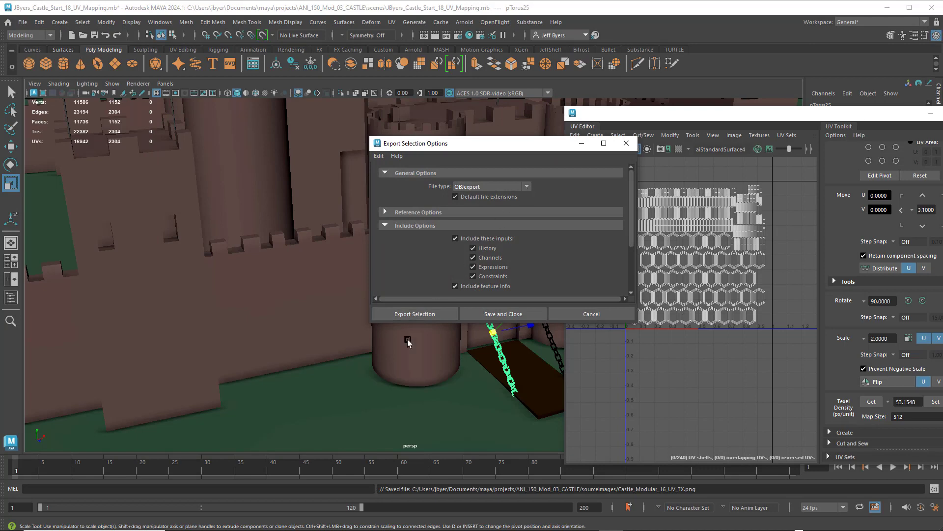
{"action": "left_click", "coordinate": [408, 314]}
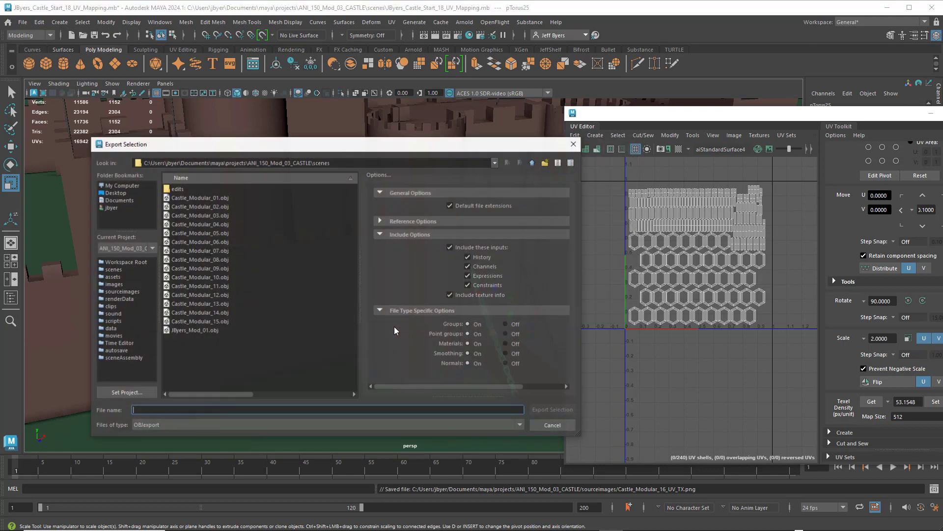
{"action": "left_click", "coordinate": [223, 321]}
{"action": "left_click", "coordinate": [179, 410]}
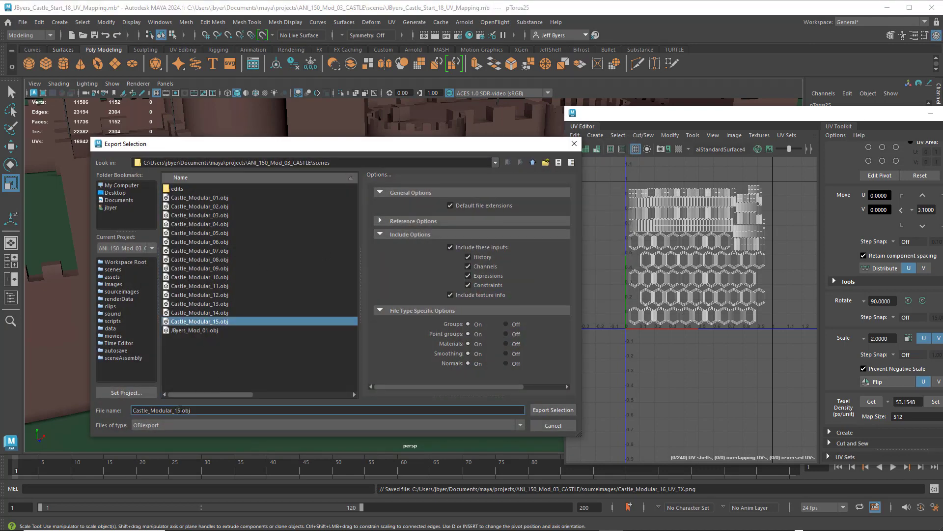
{"action": "type", "text": "6"}
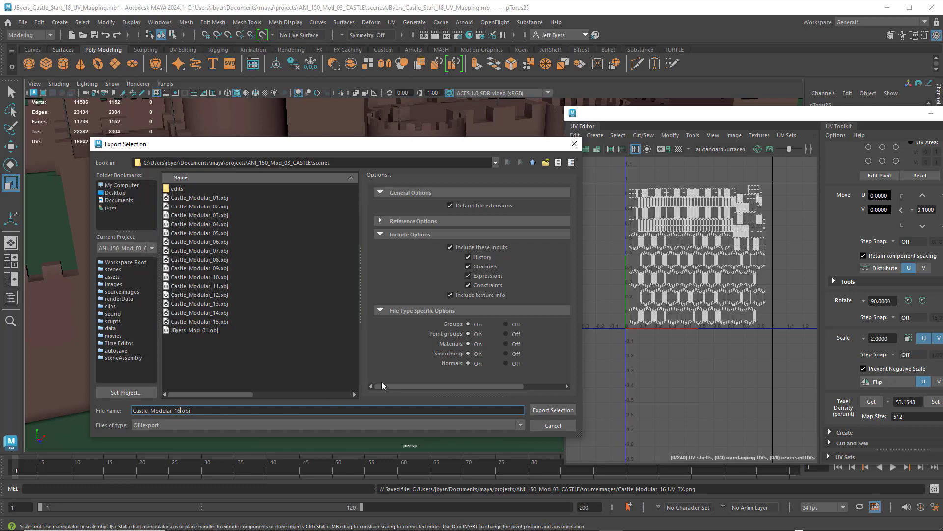
{"action": "left_click", "coordinate": [551, 410]}
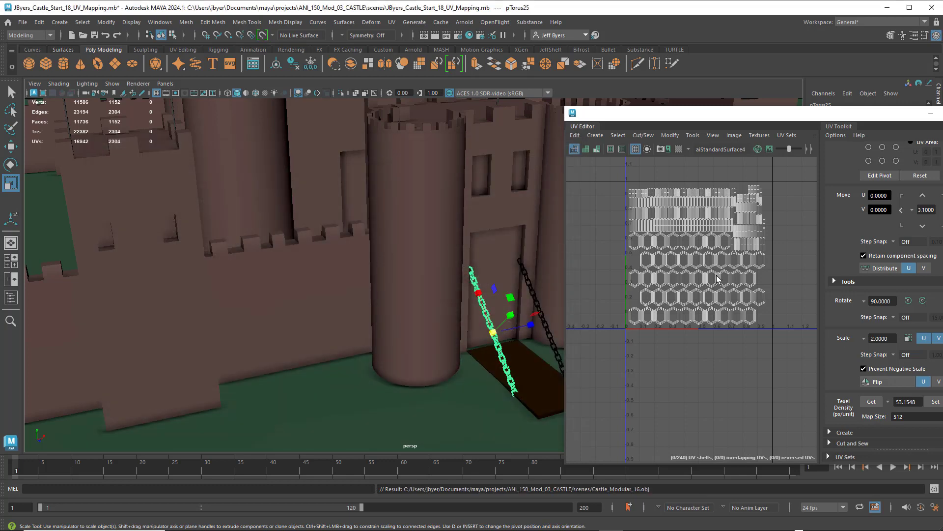
Close the UV Editor and return to an overview of the whole castle in the perspective view
{"action": "left_click_drag", "start_coordinate": [774, 116], "coordinate": [546, 106]}
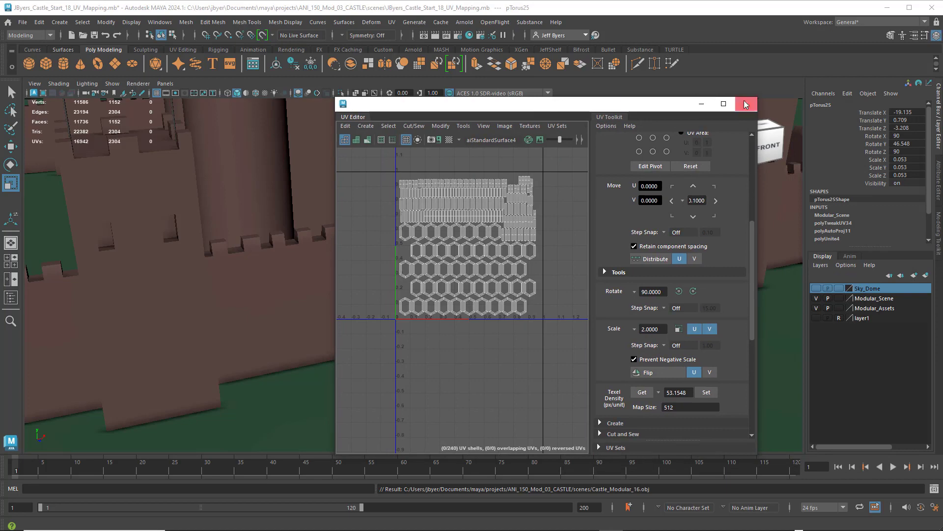
{"action": "left_click", "coordinate": [752, 104]}
{"action": "scroll", "coordinate": [542, 206], "scroll_direction": "down", "scroll_amount": 6}
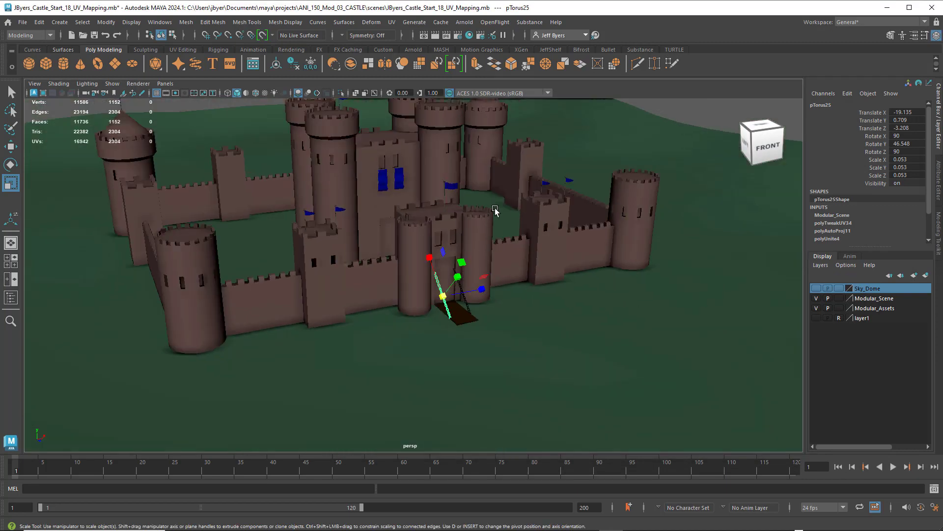
{"action": "middle_click_drag", "start_coordinate": [494, 208], "coordinate": [537, 237], "text": "alt"}
{"action": "scroll", "coordinate": [538, 237], "scroll_direction": "down", "scroll_amount": 2}
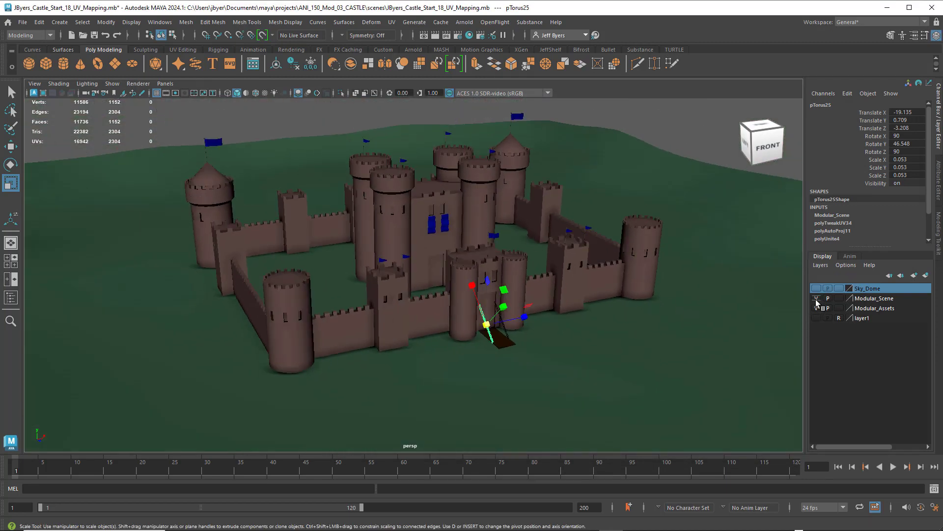